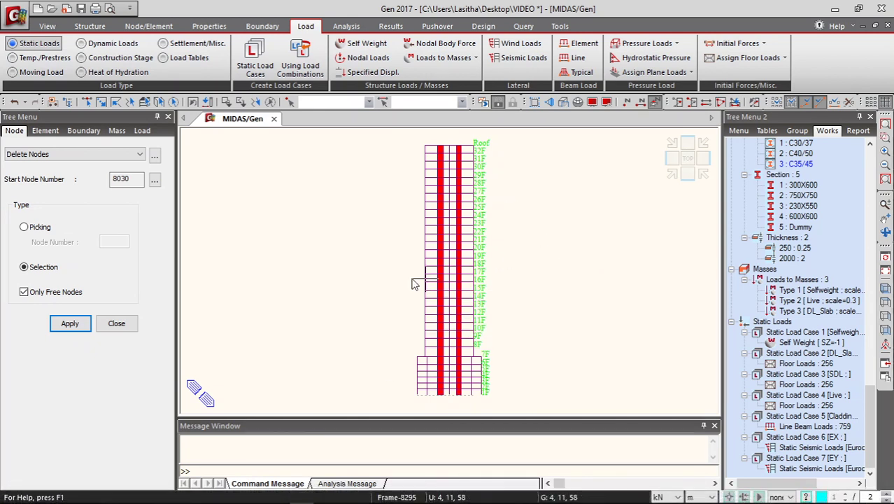
Bring up Print_140197U_02.pdf and review the X and Y wind-load diagrams on pages 9–10.
mouse_move(283, 495)
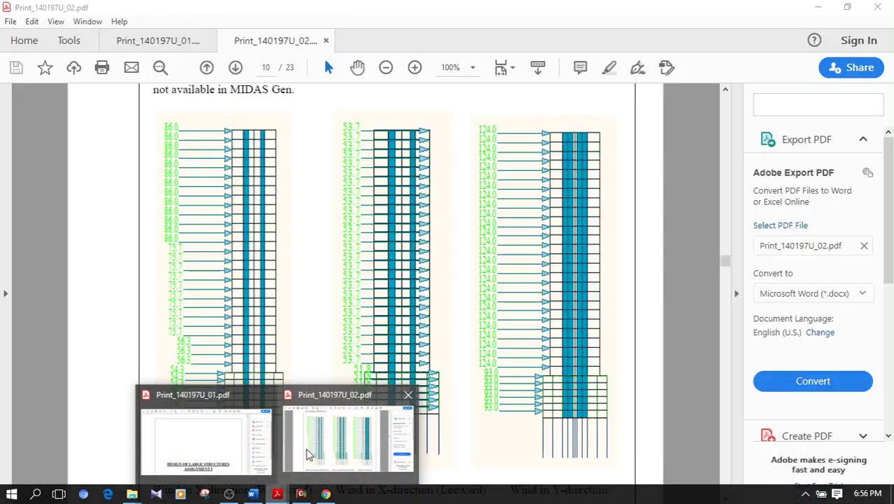
left_click(308, 455)
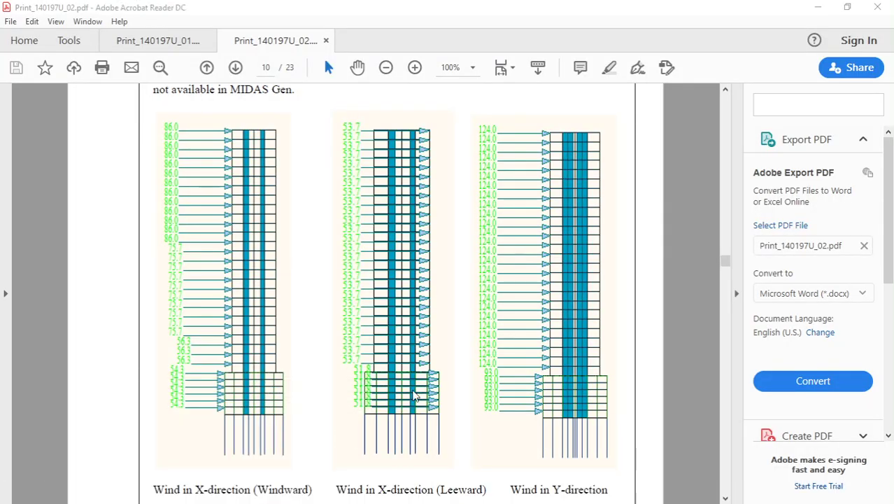
scroll(450, 262, "up", 8)
scroll(450, 255, "up", 6)
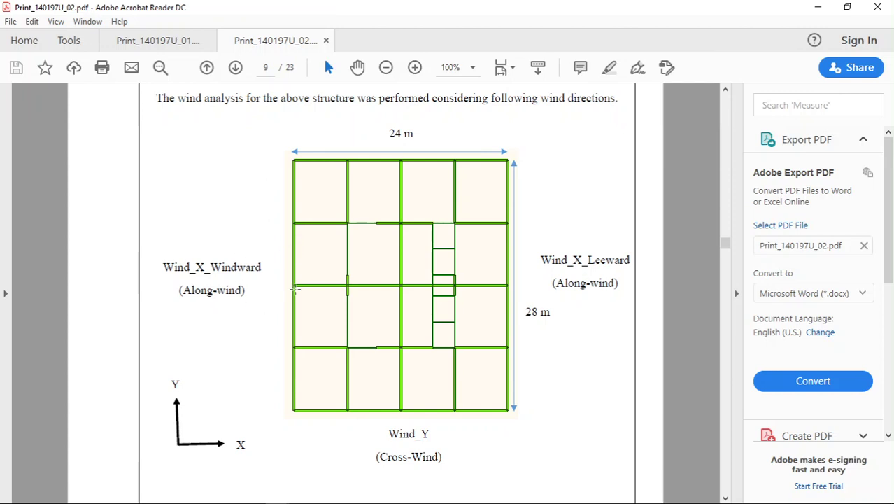
scroll(466, 365, "down", 10)
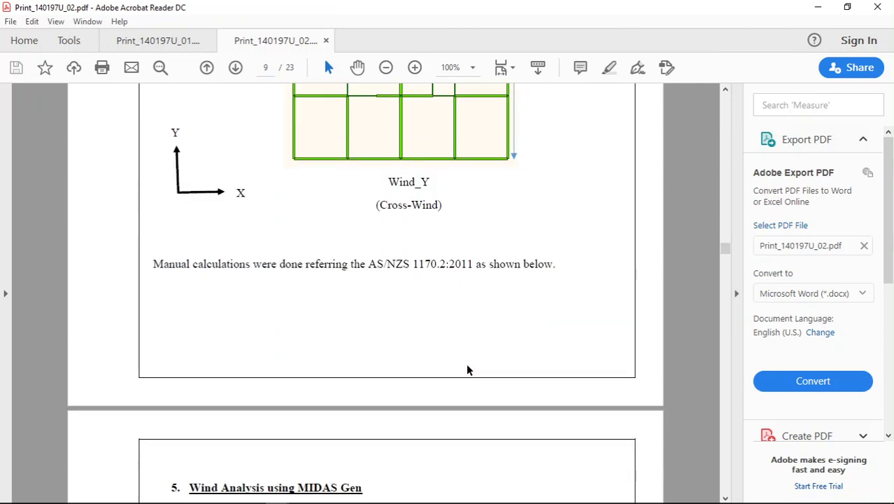
scroll(466, 364, "down", 1)
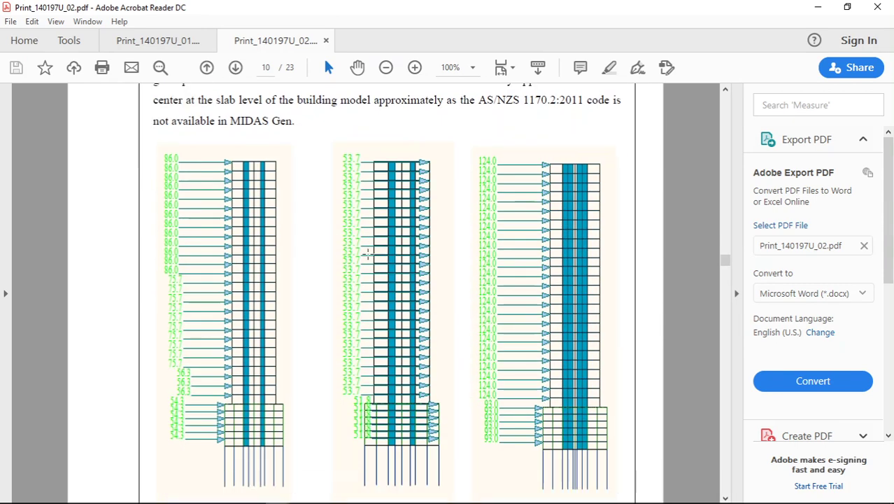
scroll(380, 293, "down", 1)
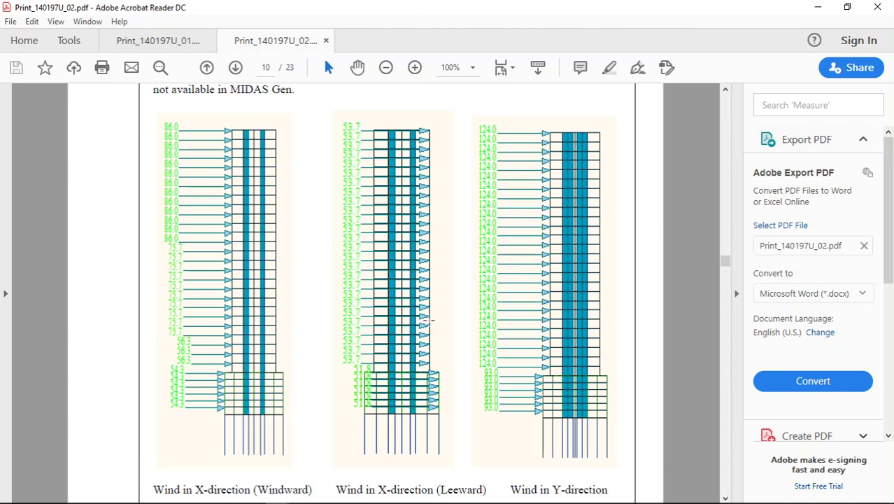
Select the XY planes at Z = 3, 12, 15 and 17 m and activate only those floors.
left_click(818, 8)
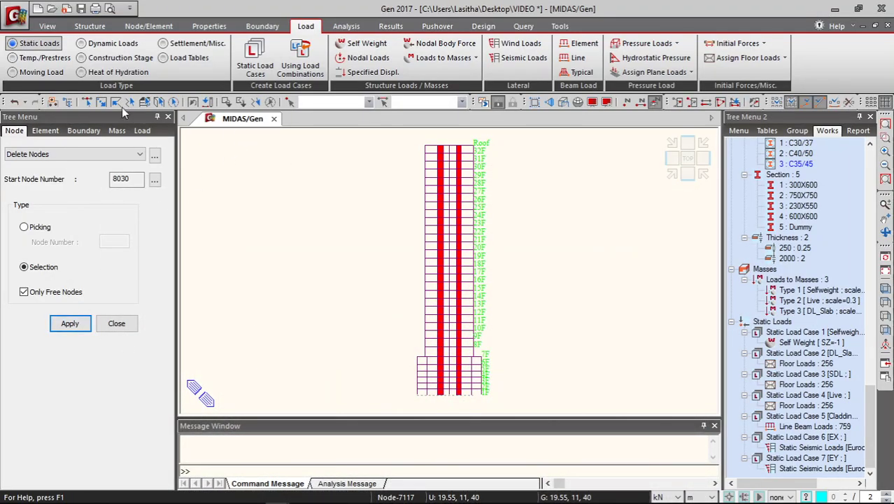
left_click(144, 102)
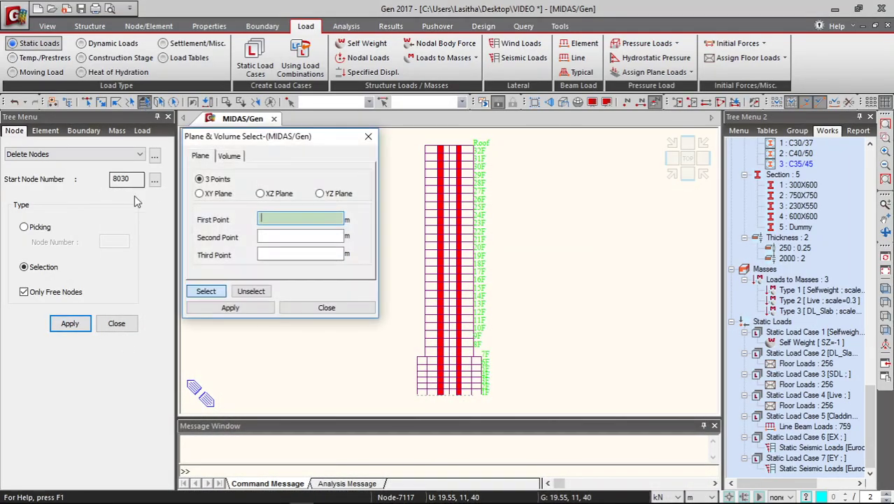
left_click(200, 194)
left_click(434, 392)
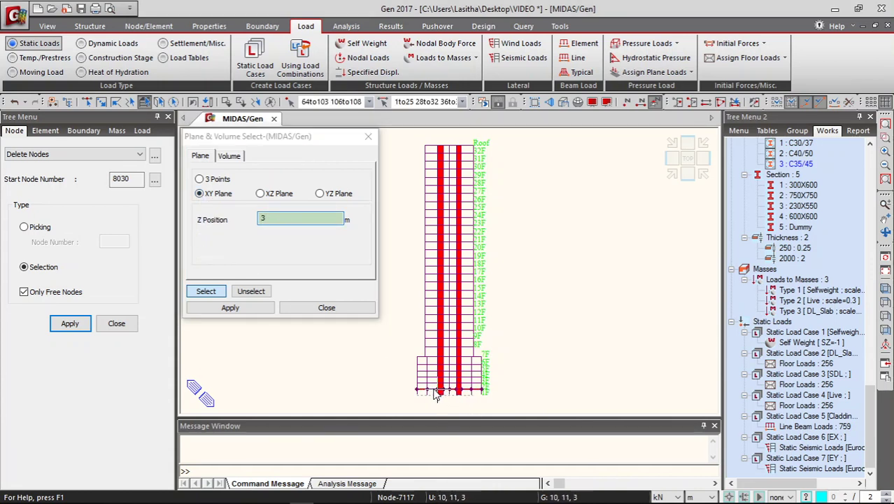
left_click(434, 382)
left_click(434, 378)
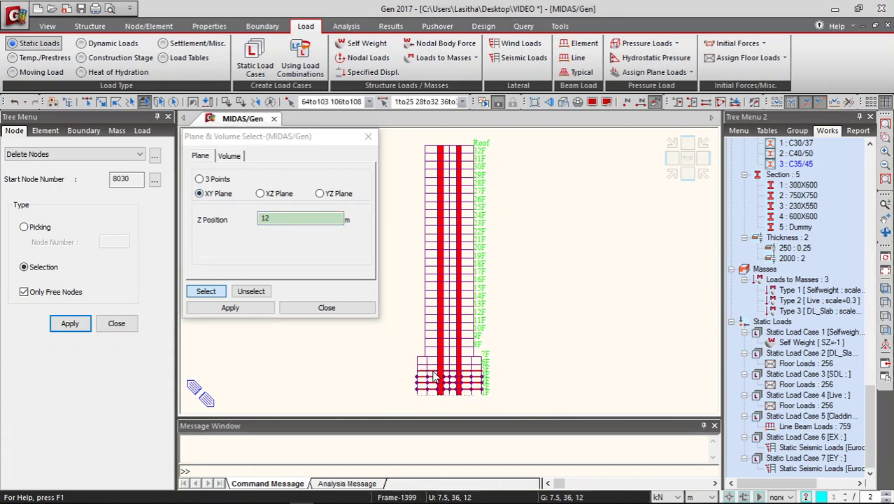
left_click(434, 371)
left_click(434, 362)
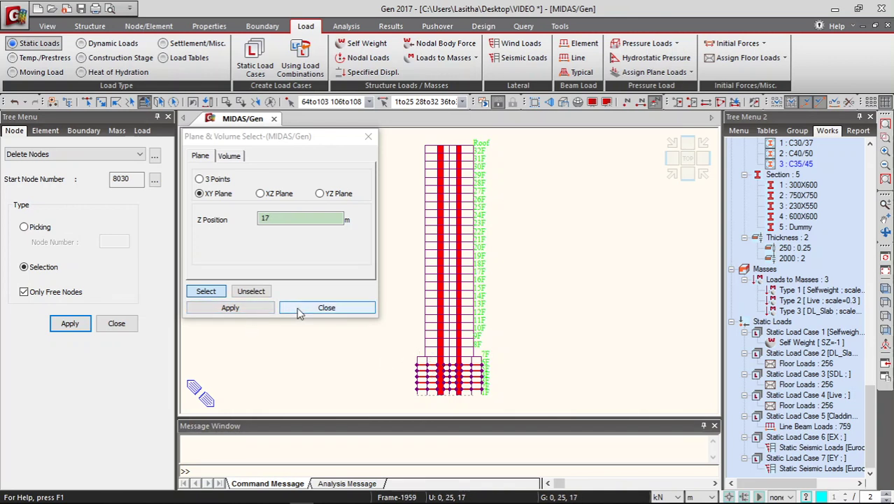
left_click(349, 314)
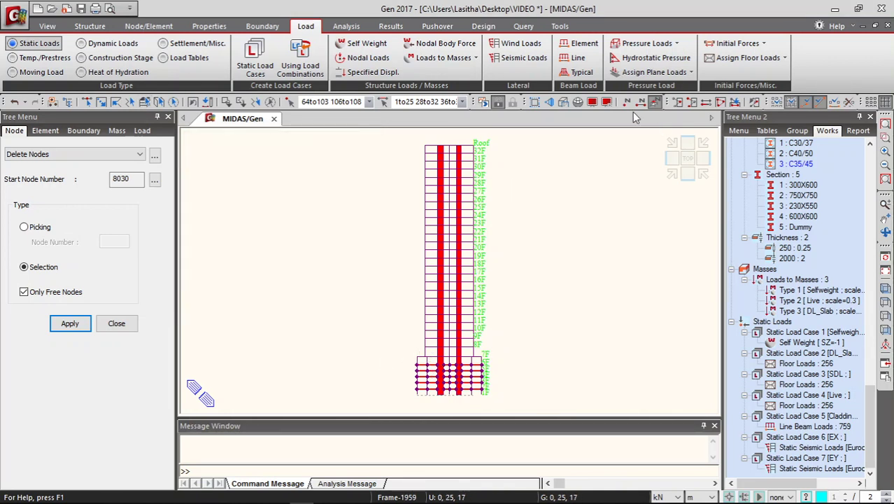
left_click(677, 102)
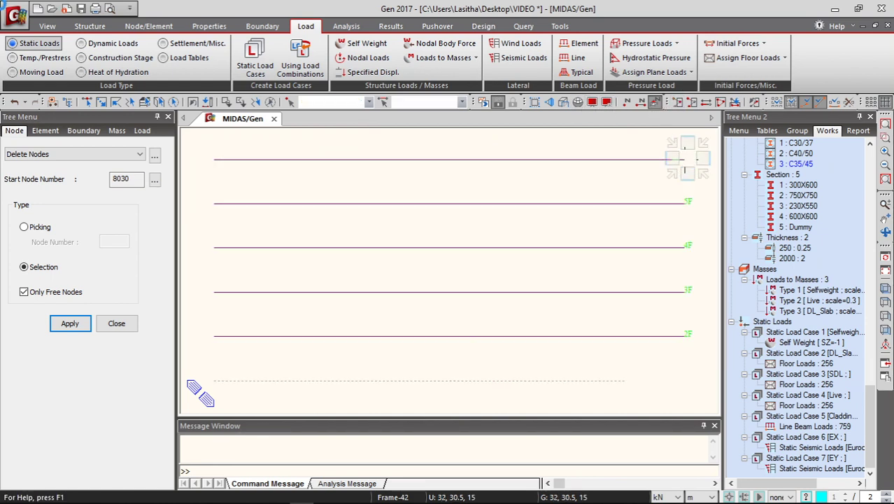
Create static load cases Wind_X and Wind_Y, both typed Wind Load on Structure (W).
left_click(255, 60)
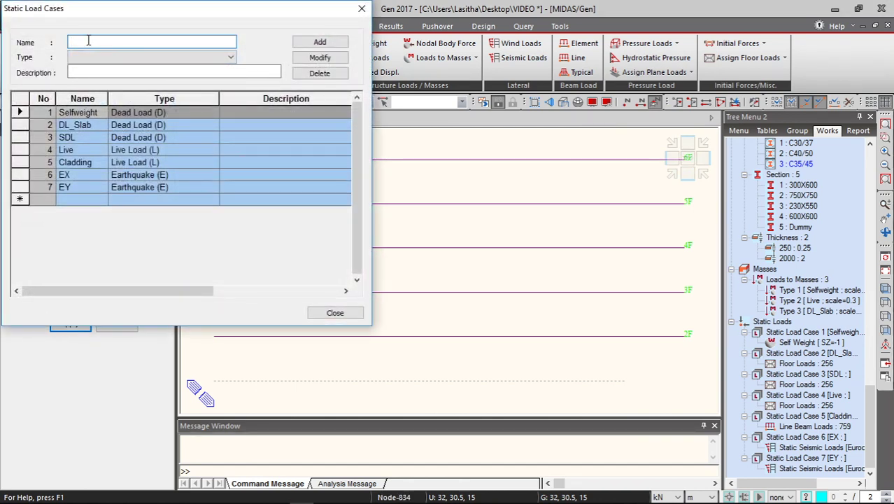
type("Wind_X")
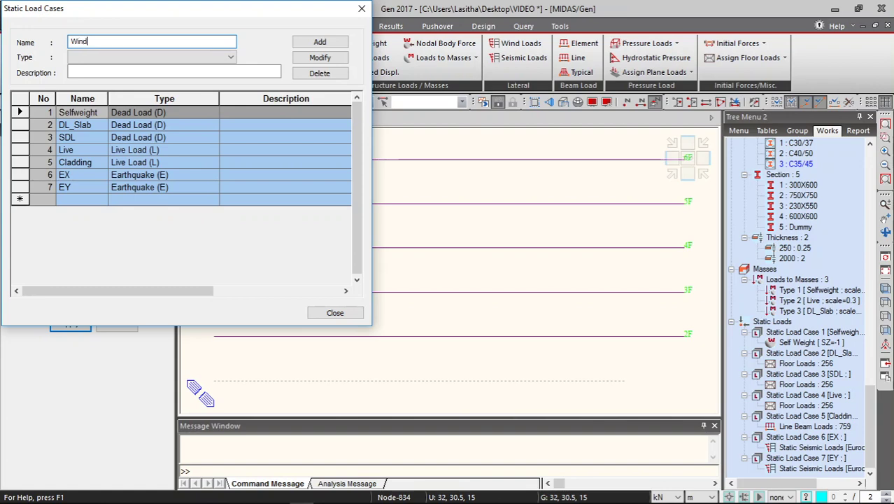
left_click(192, 57)
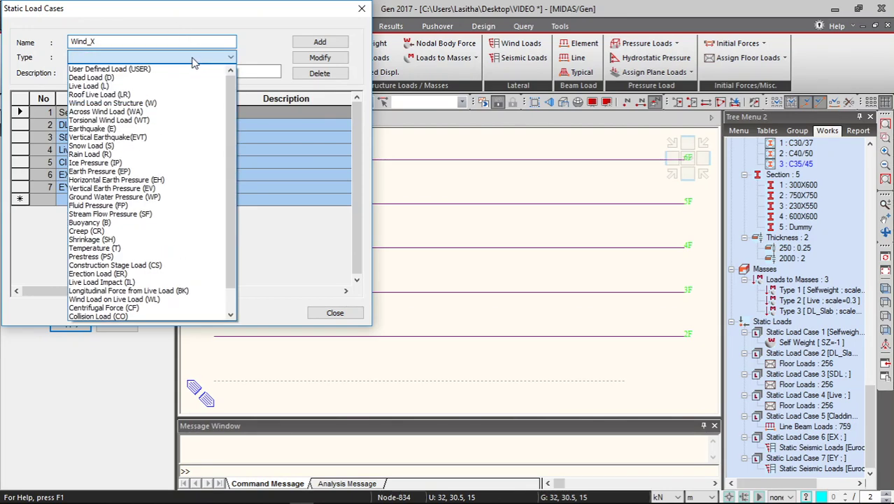
left_click(119, 102)
key("Return")
left_click(105, 42)
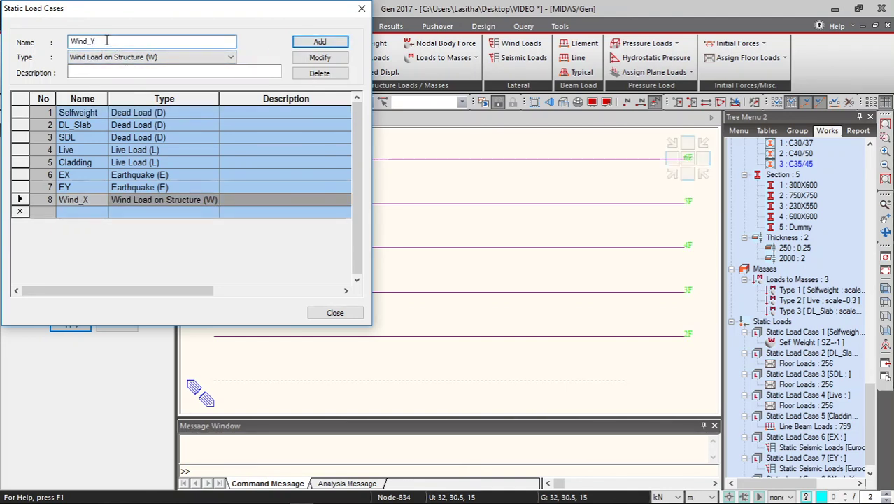
left_click(321, 42)
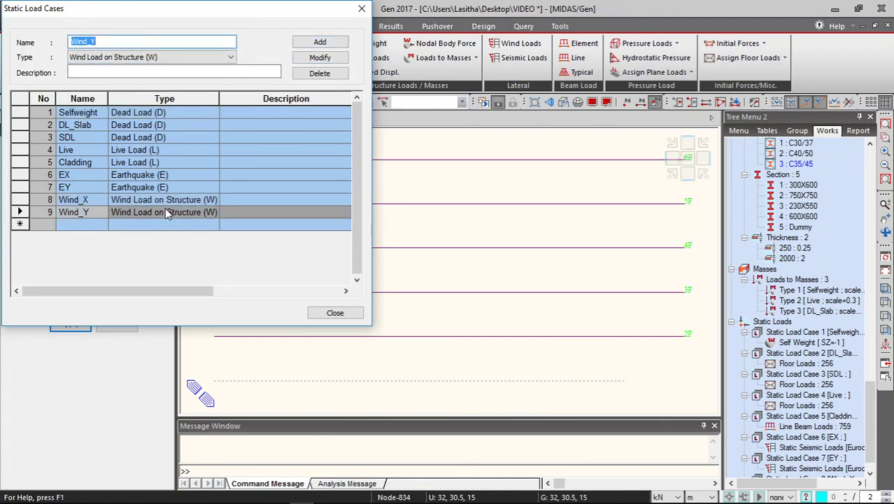
left_click(335, 314)
left_click(686, 162)
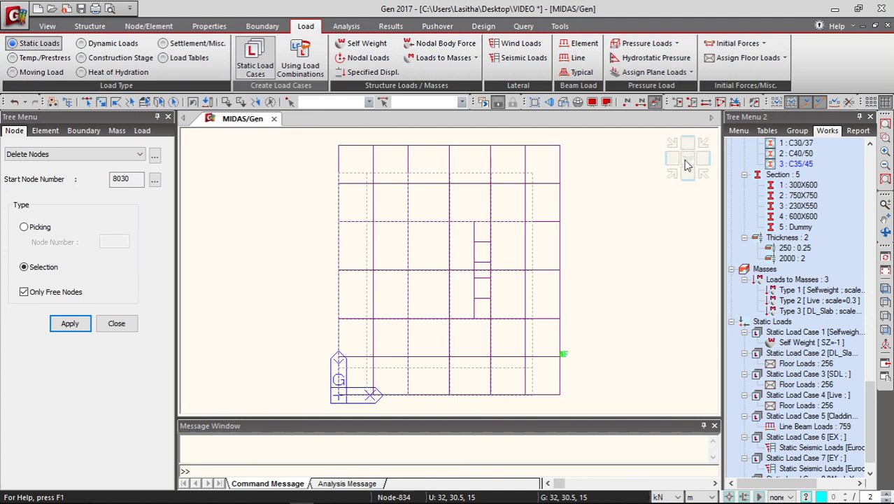
Select the nodes at the middle of the west edge on the podium floors.
left_click(86, 102)
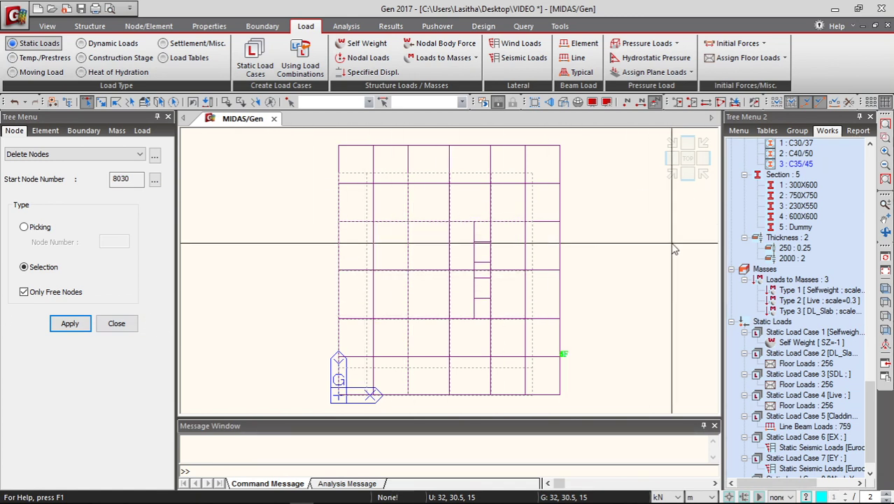
left_click(339, 272)
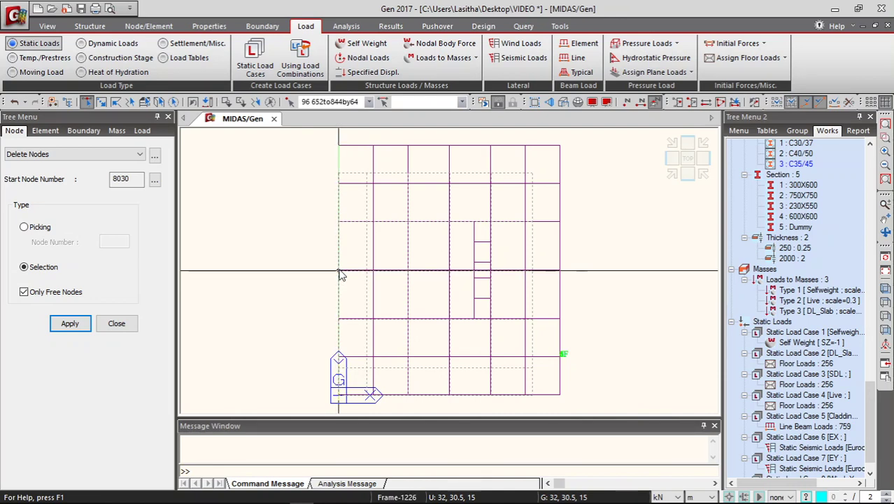
left_click(673, 175)
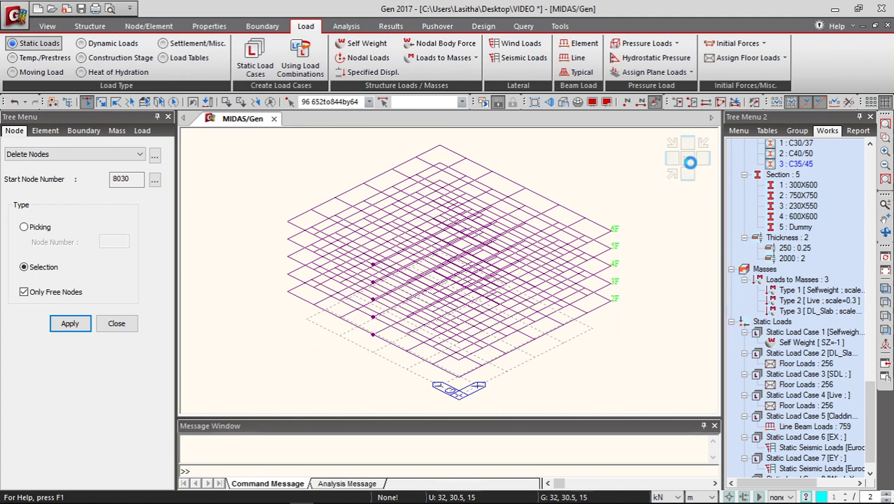
left_click(688, 161)
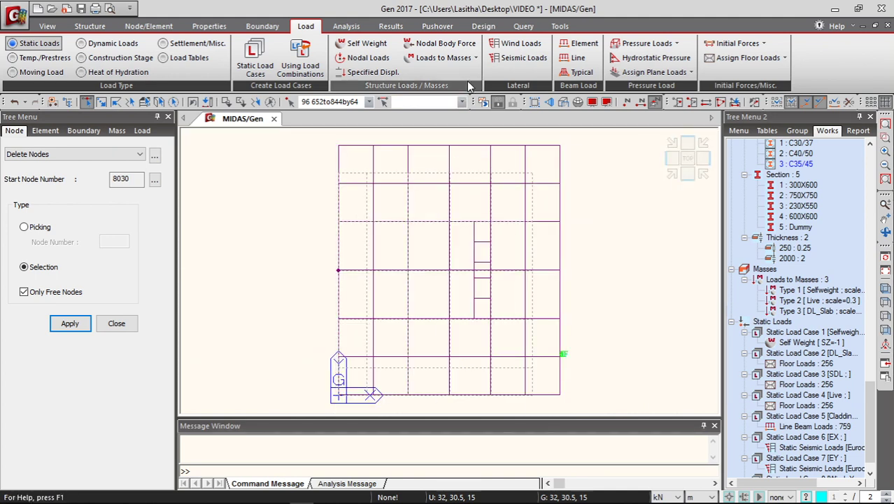
left_click(673, 175)
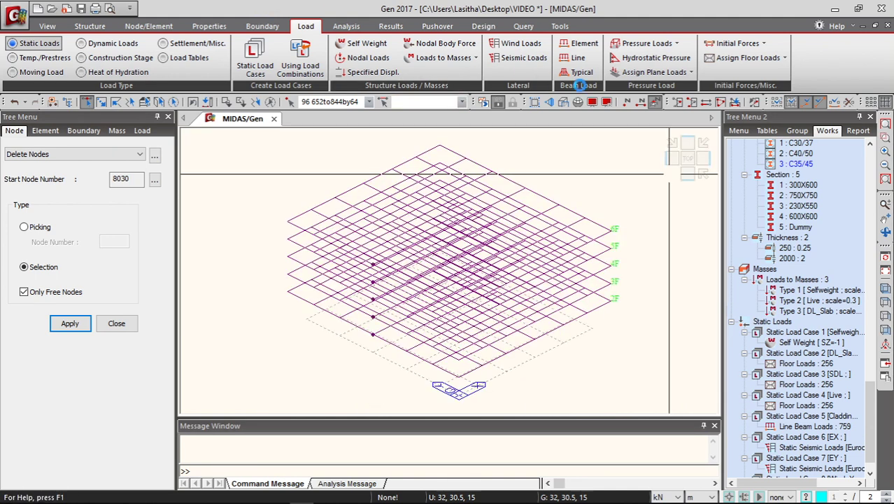
Start a nodal load input with Wind_X as the load case.
left_click(365, 57)
left_click(60, 199)
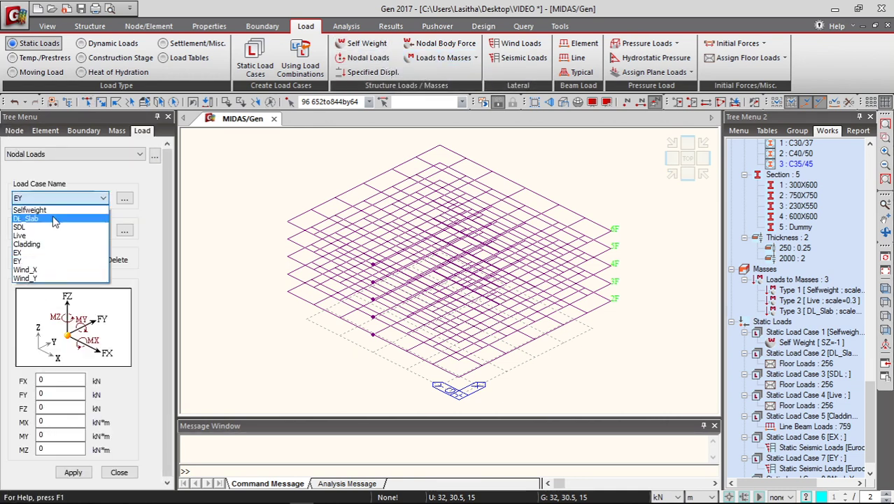
left_click(48, 271)
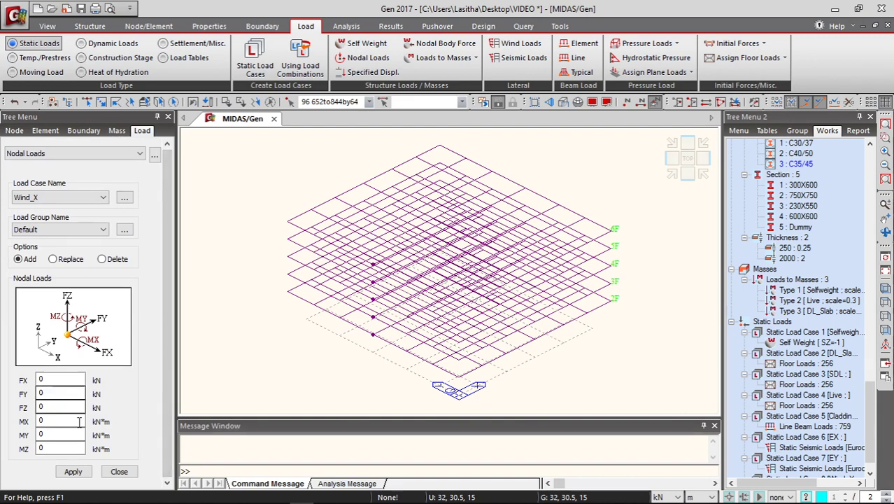
left_click(253, 494)
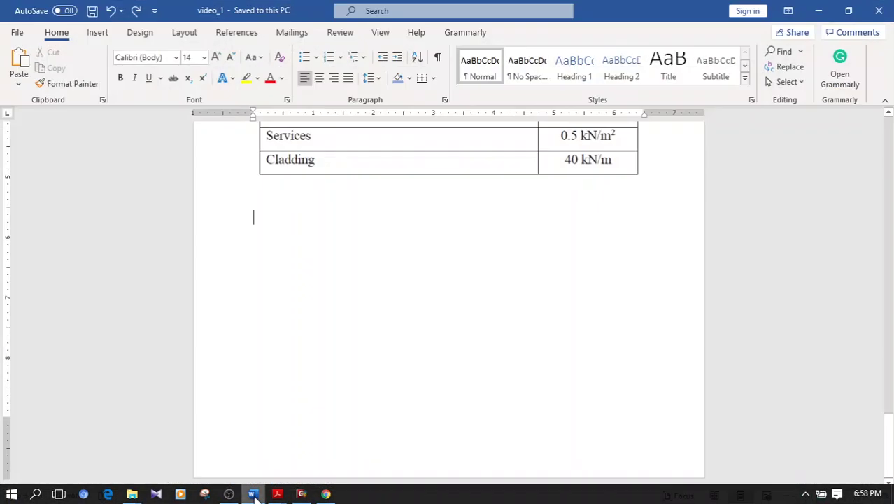
left_click(254, 494)
mouse_move(277, 494)
left_click(338, 439)
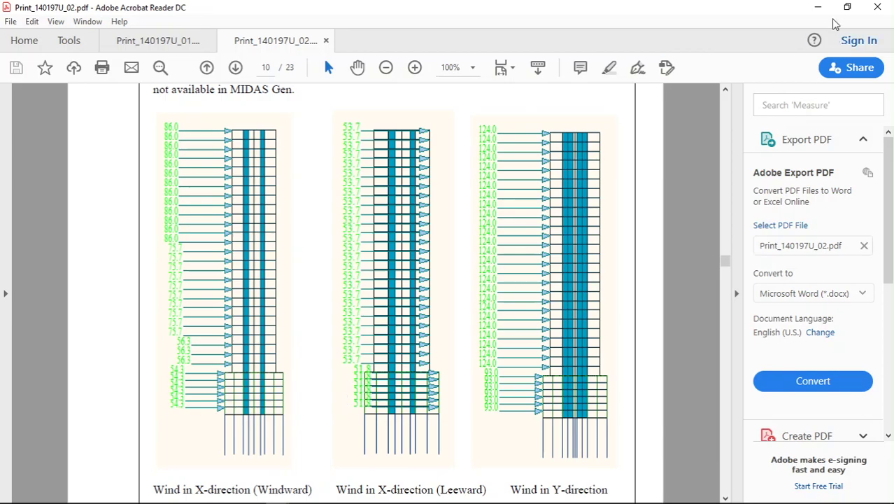
left_click(818, 7)
left_click(38, 378)
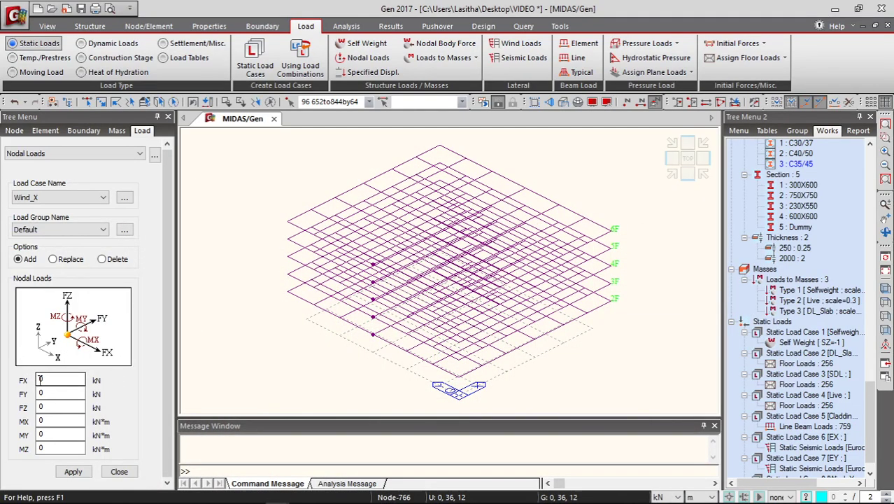
Apply the 54 kN FX Wind_X load, then pick node 843 on the opposite face.
left_click(73, 471)
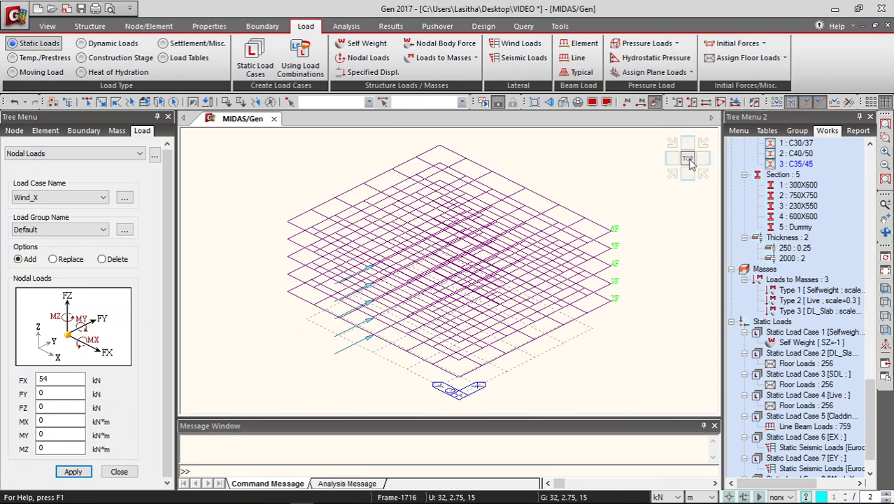
left_click(688, 160)
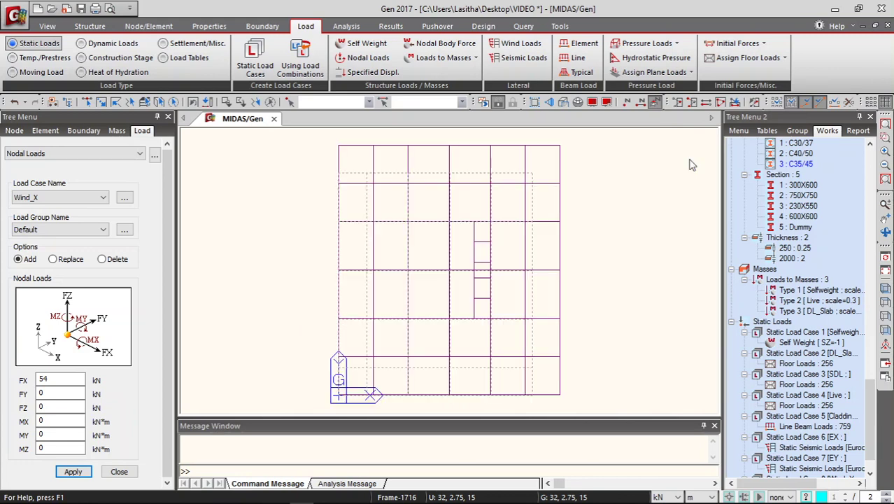
left_click(86, 102)
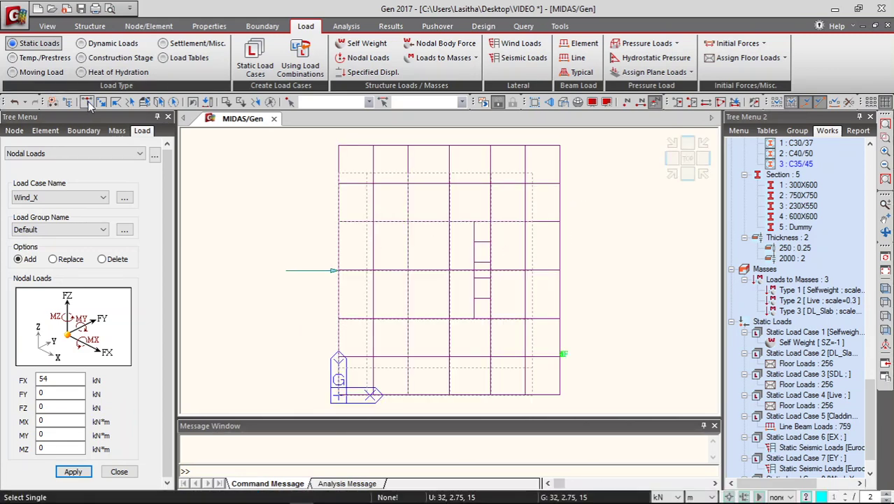
left_click(560, 271)
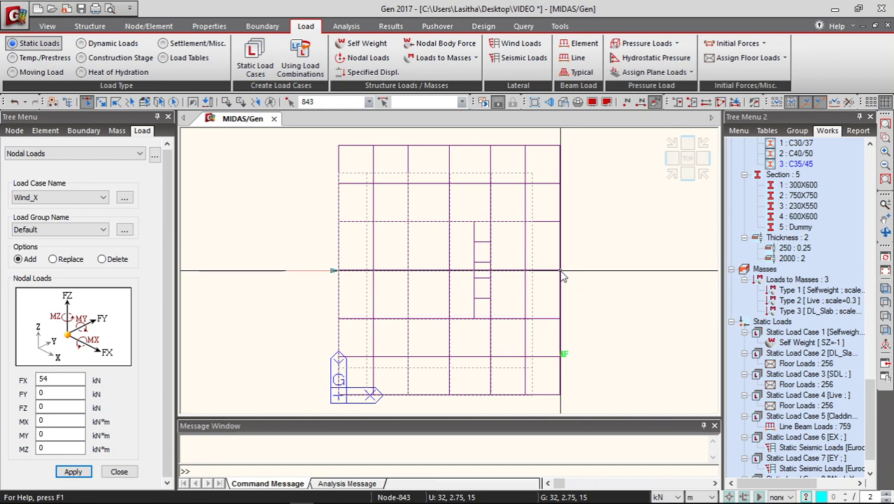
left_click(696, 173)
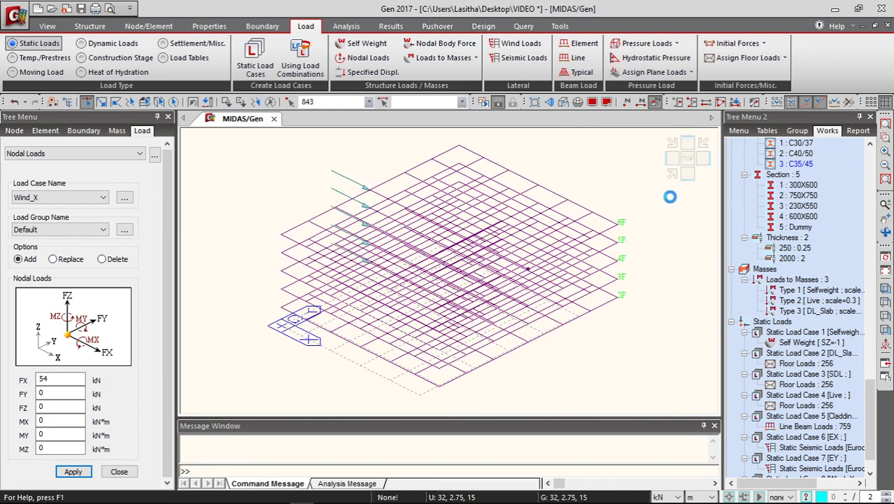
scroll(537, 288, "up", 4)
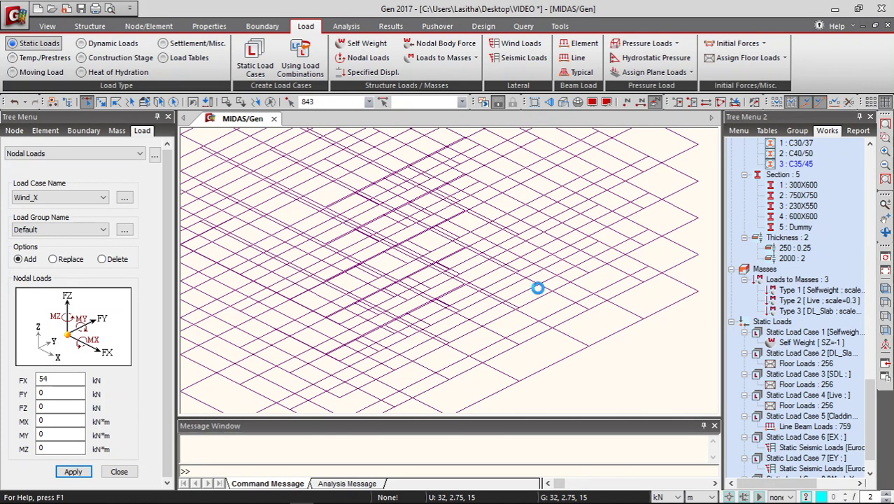
middle_click_drag(655, 251, 654, 275)
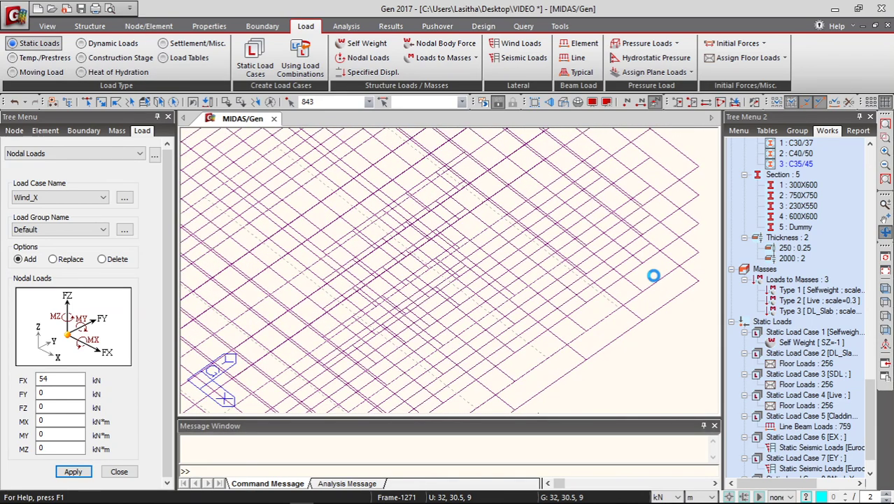
Add the remaining east mid-edge floor nodes to the selection.
left_click(86, 102)
scroll(552, 389, "up", 3)
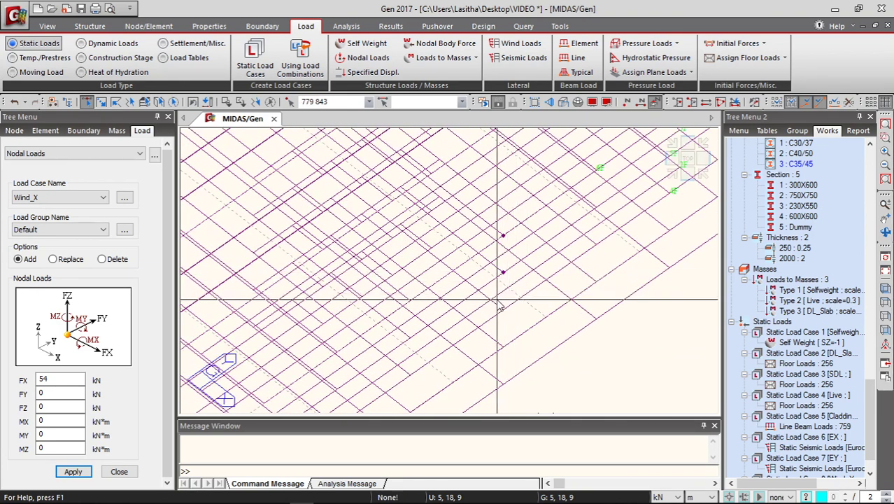
left_click(503, 309)
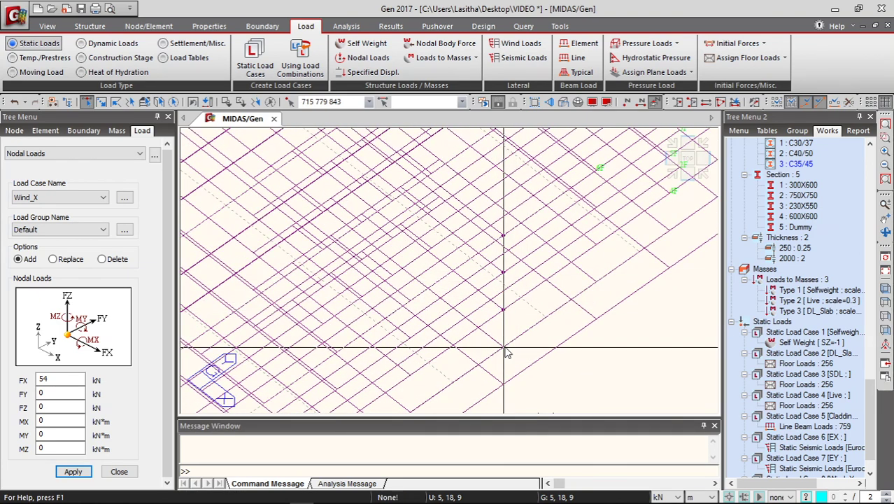
left_click(503, 383)
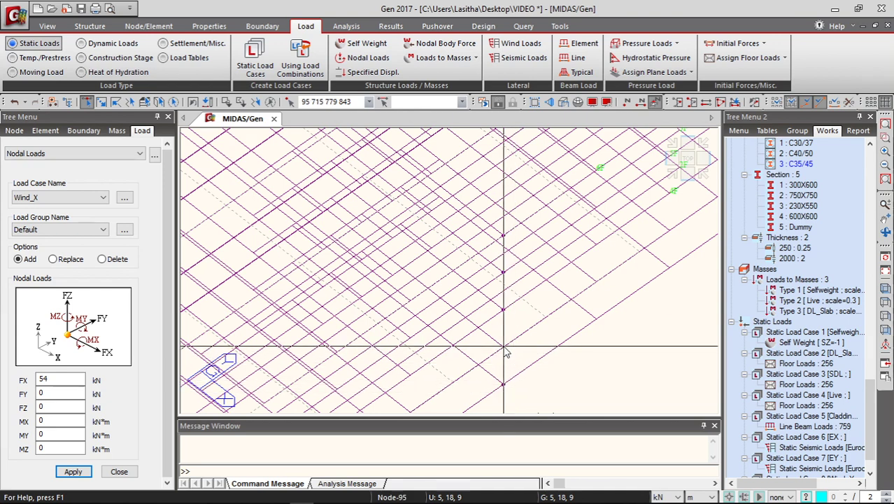
left_click(504, 345)
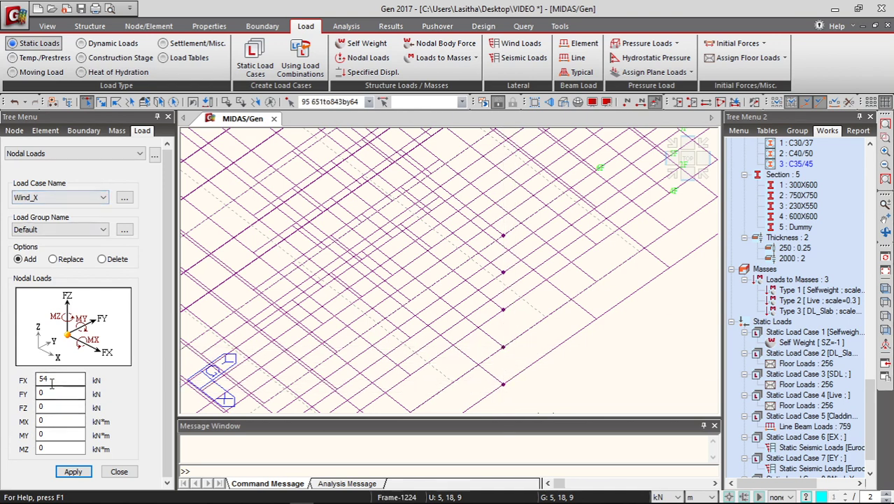
Check the report value and apply a 53.7 kN FX Wind_X load to the selected nodes.
left_click_drag(51, 383, 35, 379)
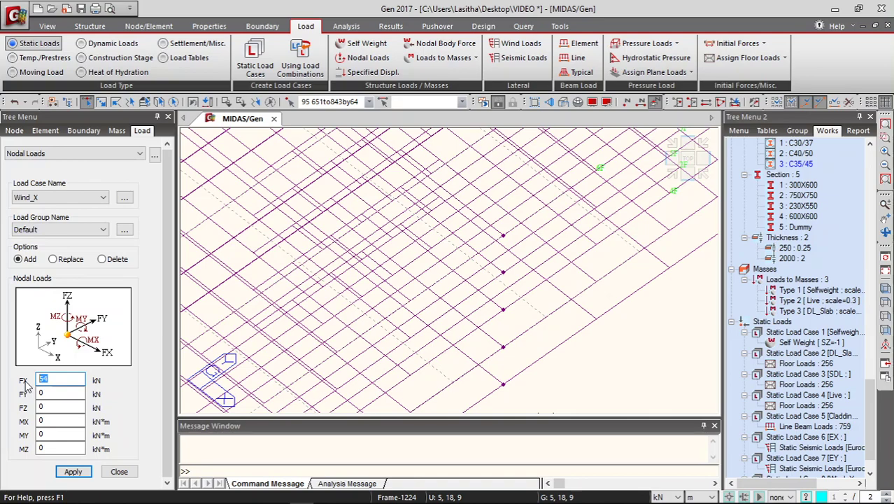
mouse_move(277, 493)
left_click(354, 415)
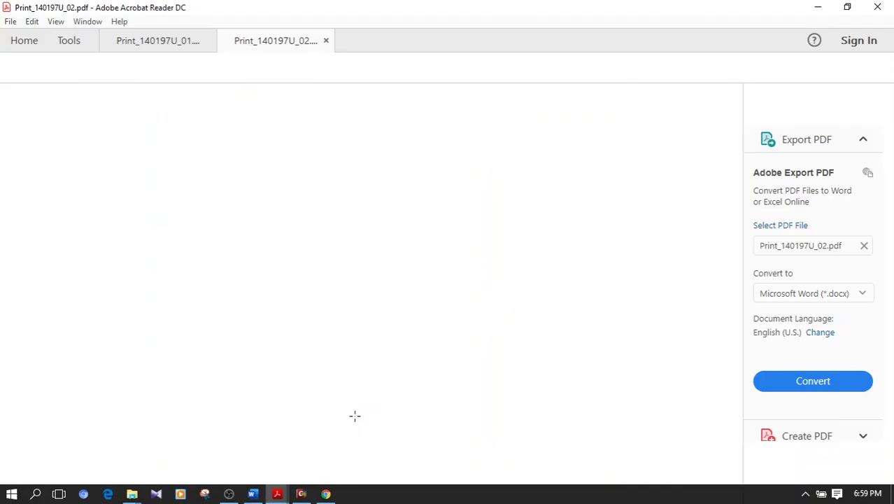
left_click(817, 7)
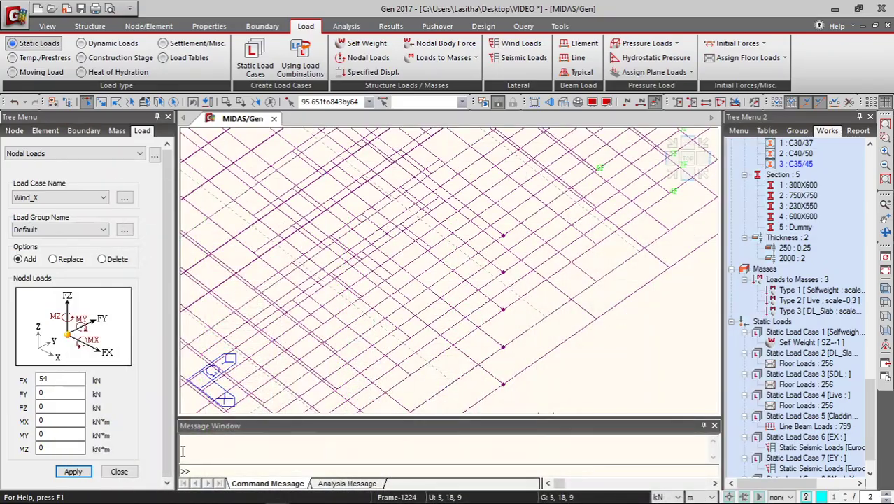
left_click(43, 378)
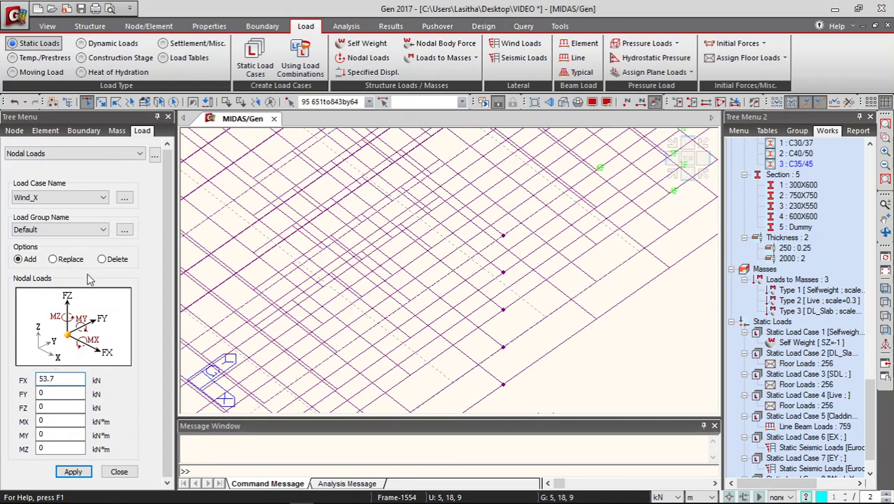
left_click(73, 471)
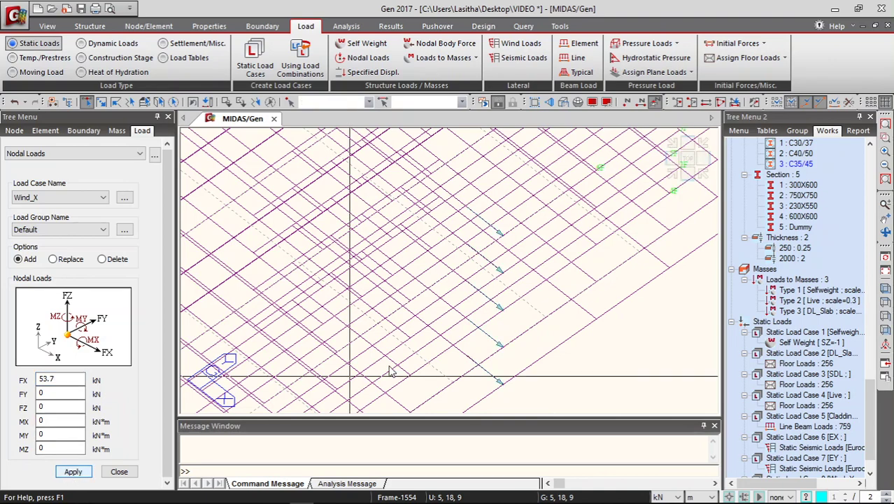
scroll(618, 340, "down", 5)
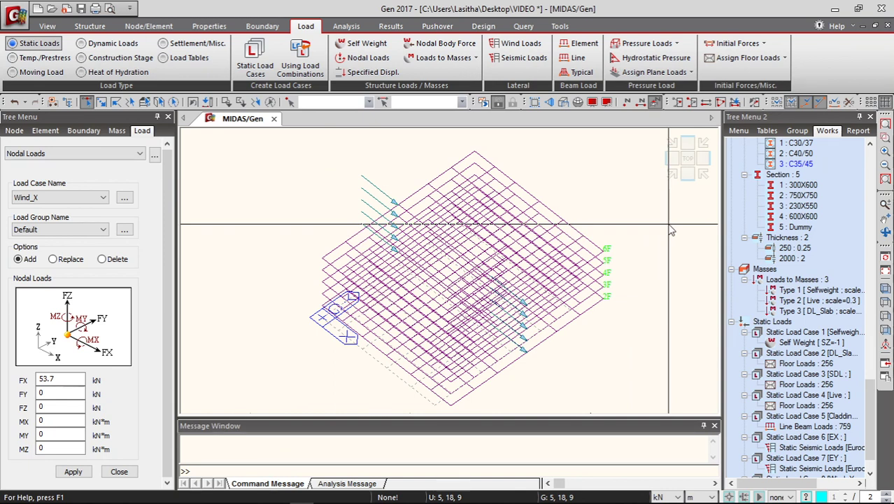
Pick node 859 on the plan's bottom edge and rotate the model into perspective.
left_click(687, 157)
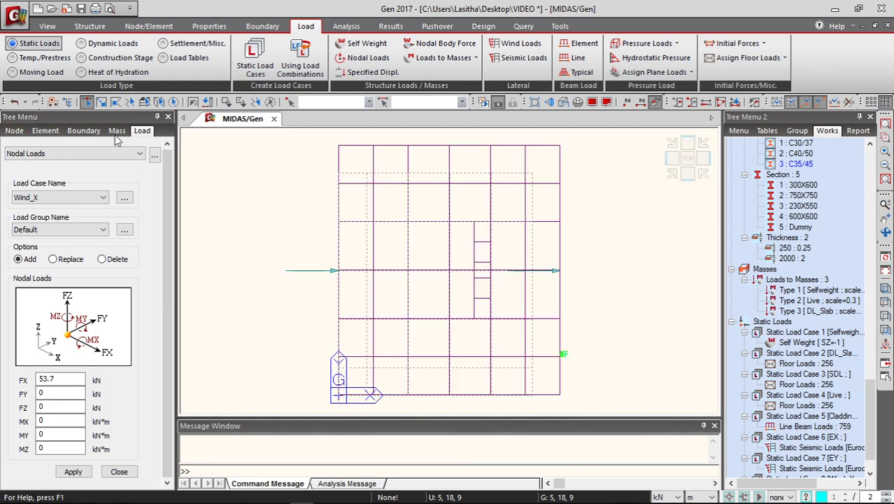
scroll(439, 404, "up", 2)
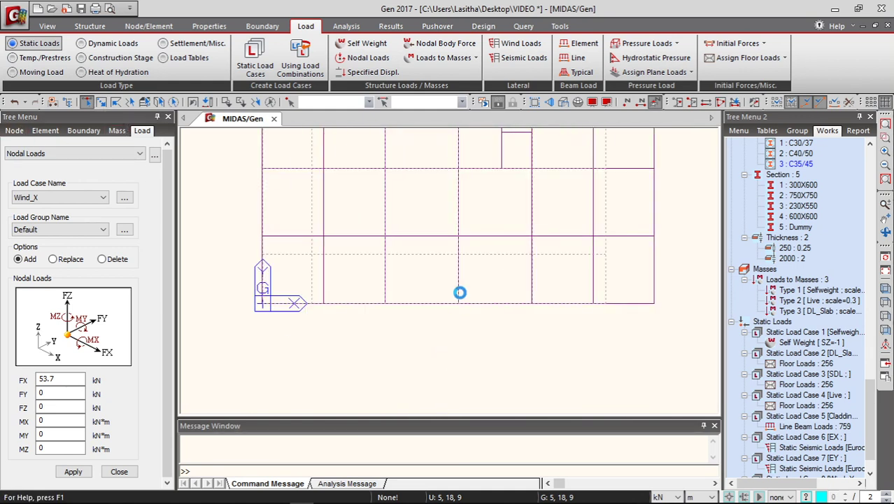
left_click(457, 302)
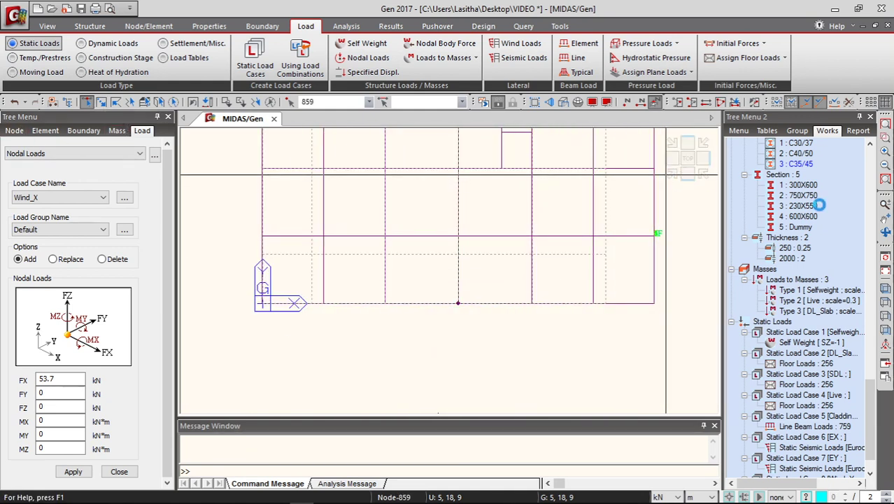
left_click(884, 232)
left_click_drag(638, 378, 668, 347)
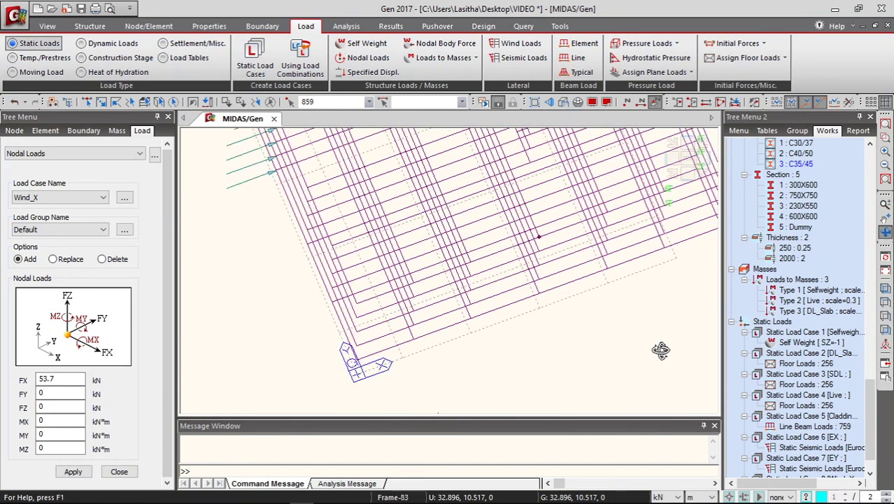
Add nodes 795, 731, 667 and 115 to the selection.
left_click(86, 101)
scroll(518, 276, "up", 4)
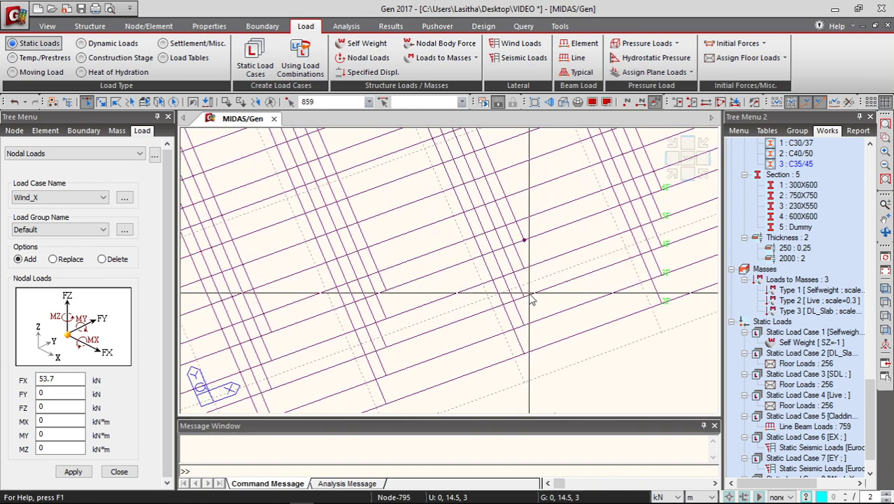
left_click(524, 270)
left_click(524, 296)
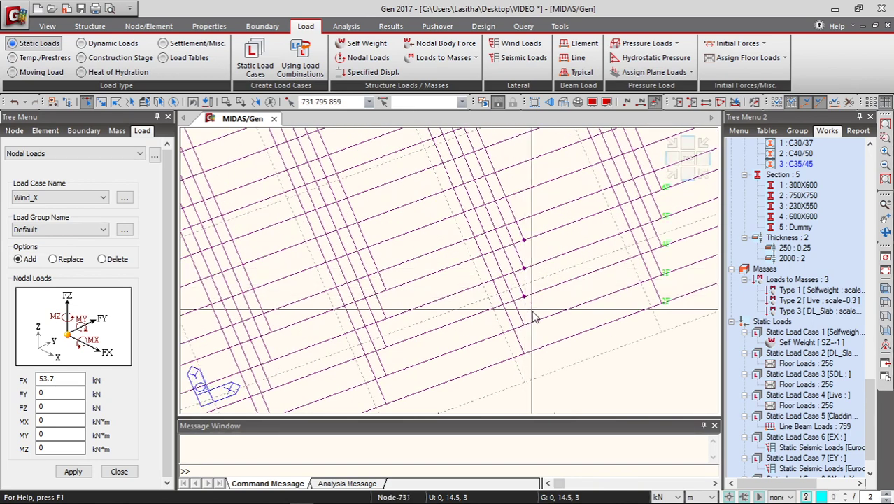
left_click(524, 326)
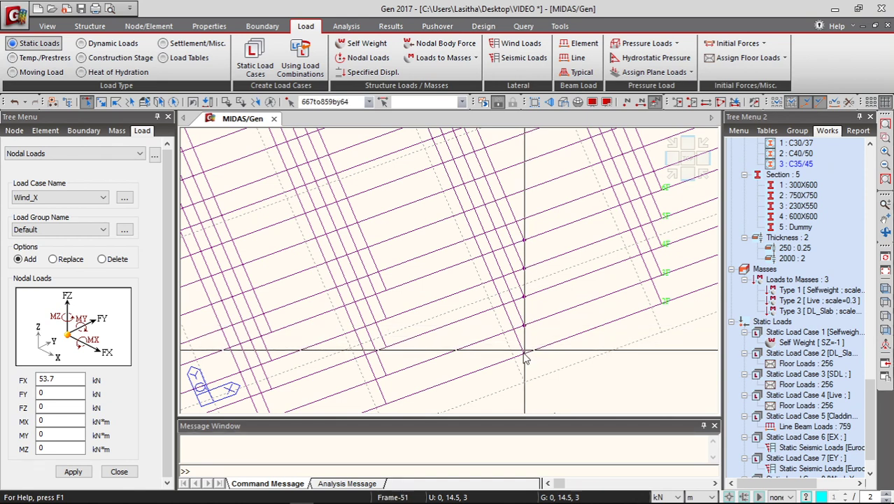
left_click(524, 355)
Check the report and apply FY = 124 kN to the selected nodes under Wind_Y.
left_click_drag(68, 383, 7, 380)
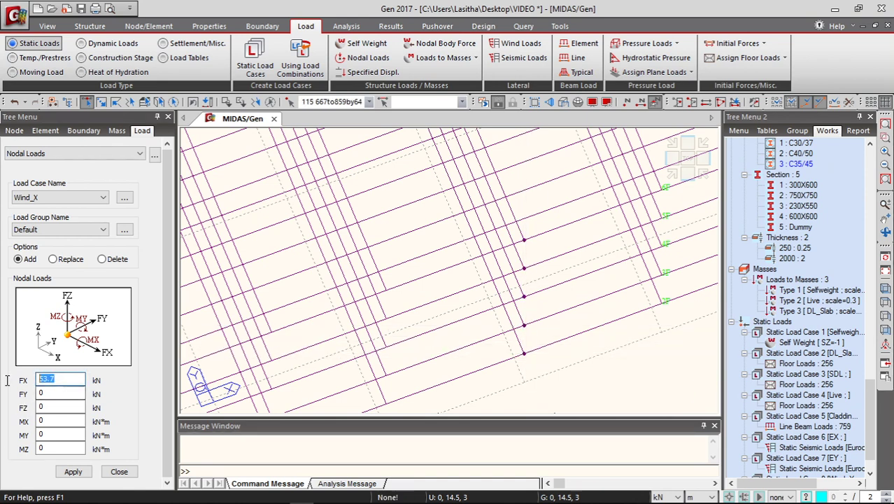
mouse_move(289, 495)
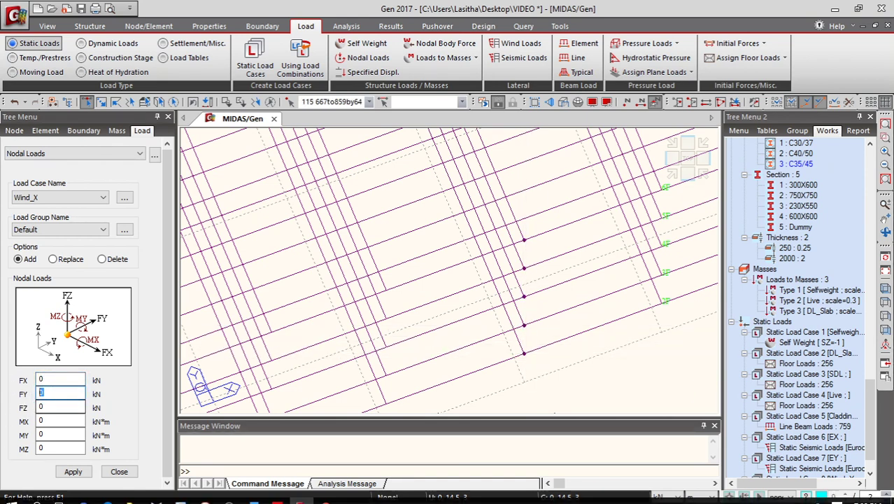
left_click(317, 455)
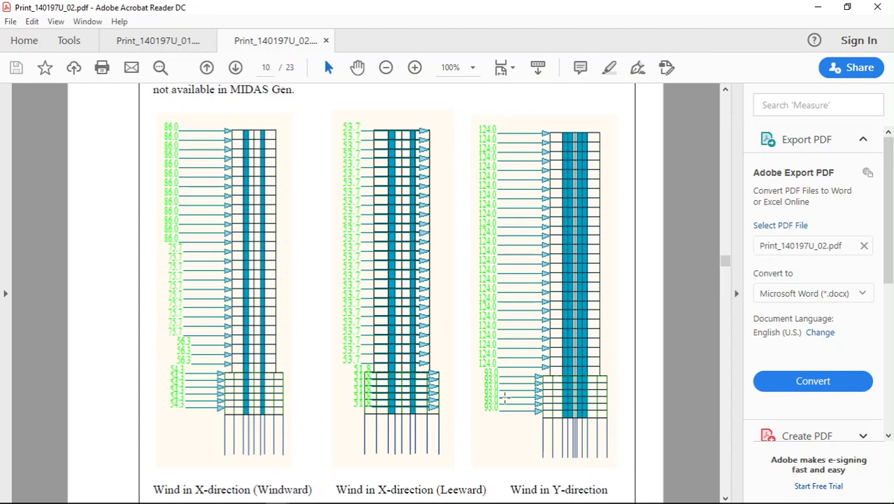
left_click(817, 8)
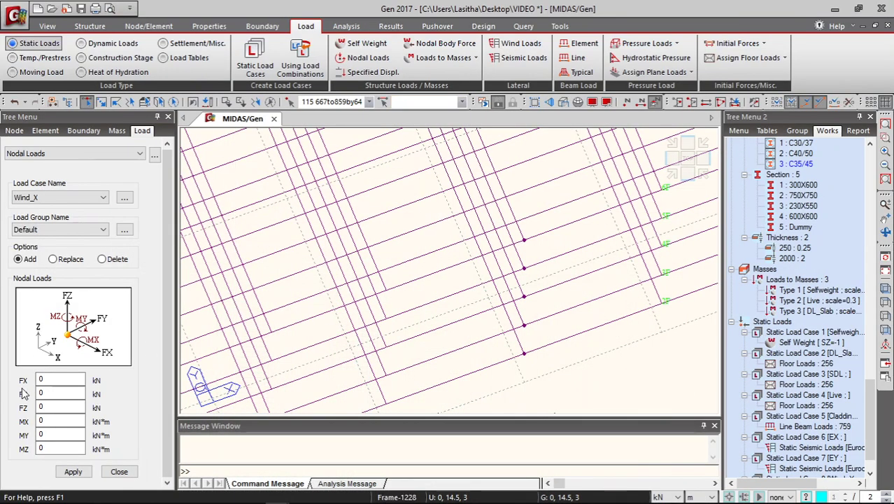
left_click(60, 393)
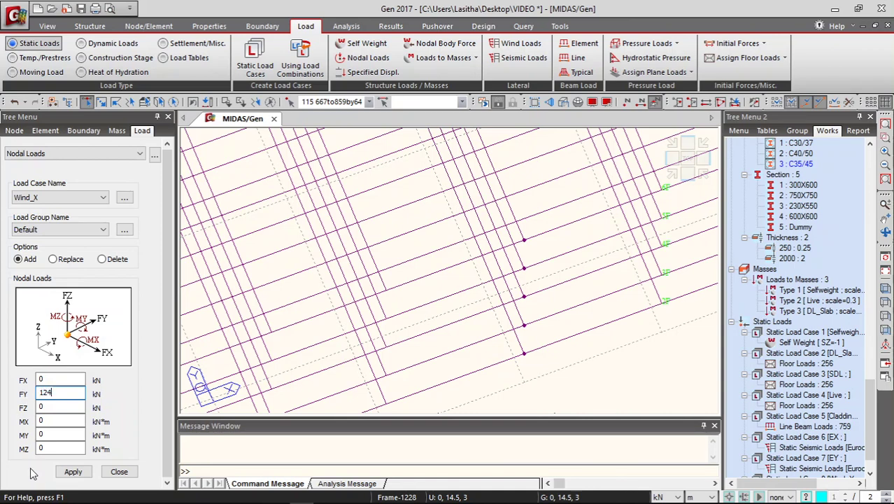
type("124")
left_click(73, 472)
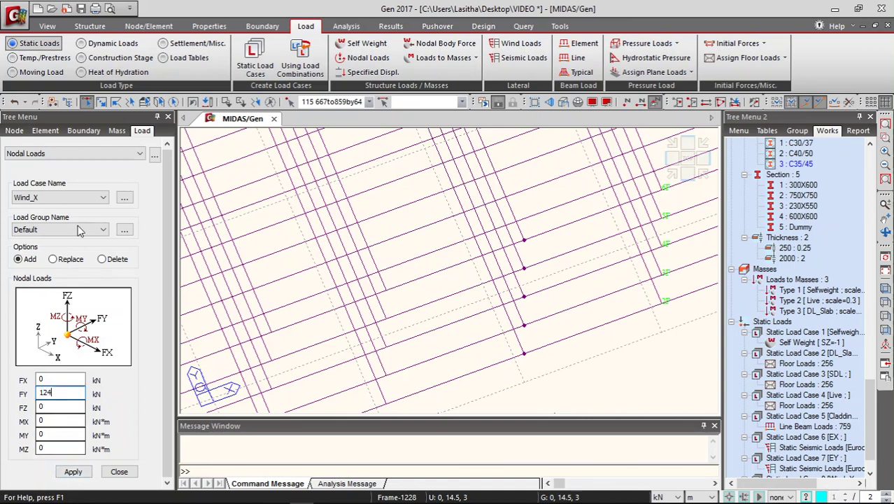
left_click(59, 197)
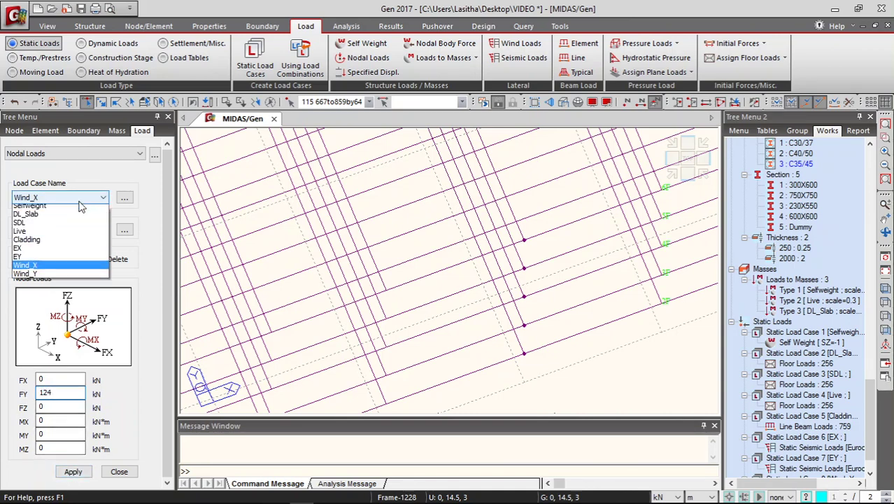
left_click(42, 277)
left_click(73, 471)
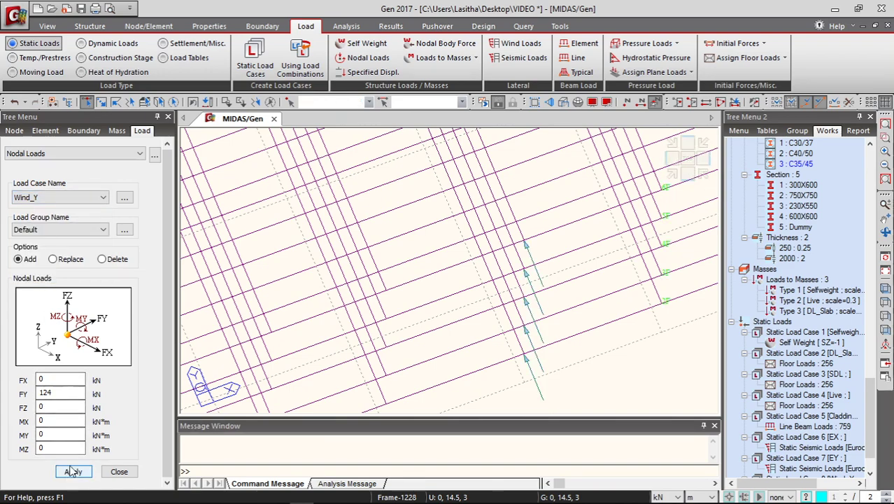
Minimise and restore MIDAS Gen, then view the building from the front.
left_click(835, 8)
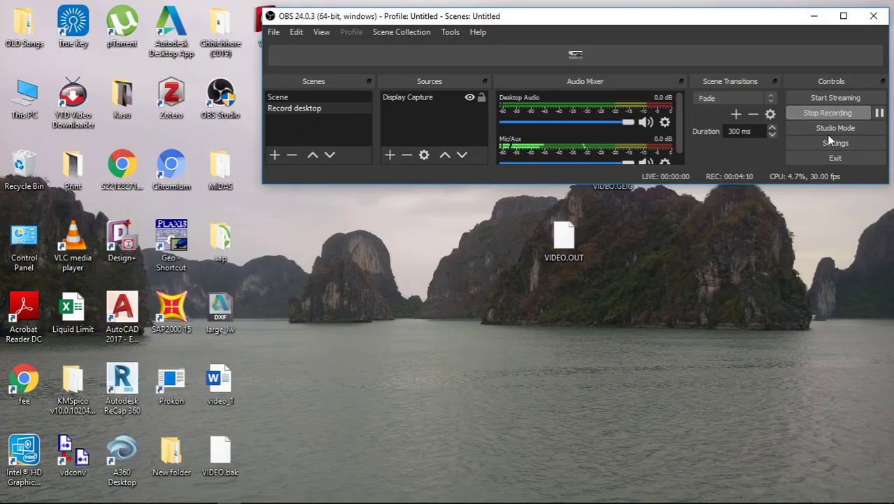
left_click(302, 494)
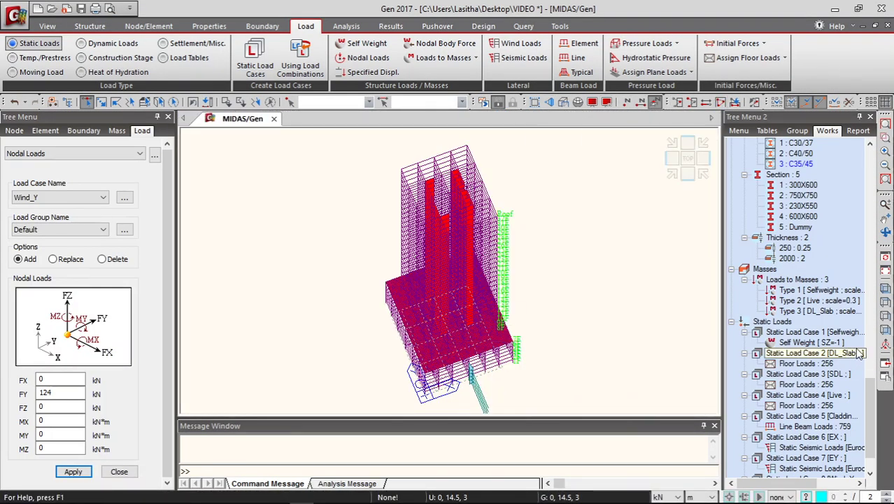
left_click(885, 329)
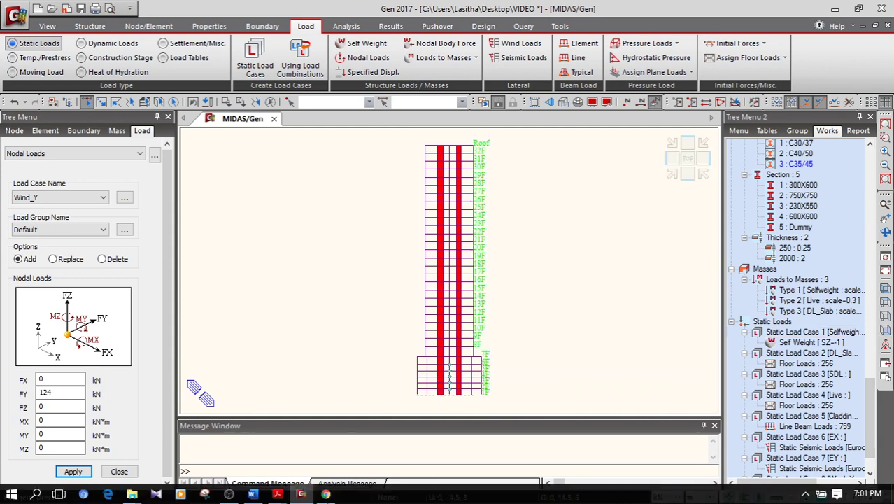
Check the Y-direction wind load figure in the PDF report, then start Select by Plane.
mouse_move(277, 494)
left_click(349, 430)
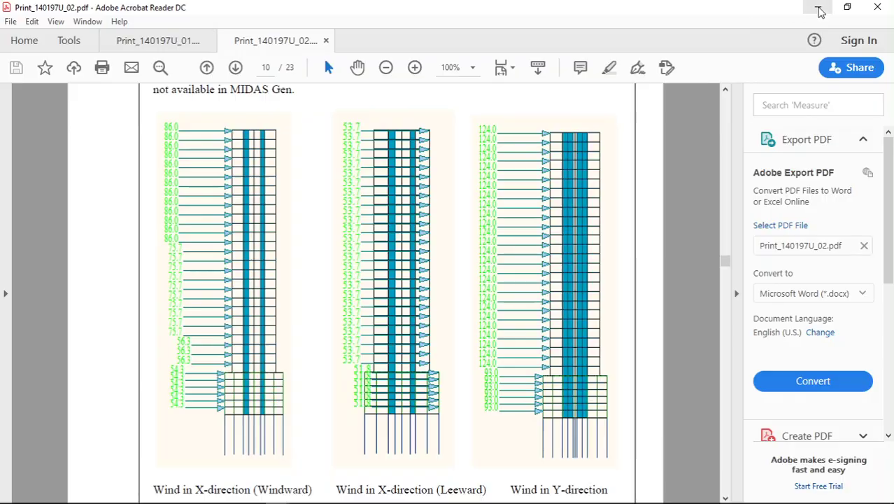
left_click(817, 7)
left_click(143, 103)
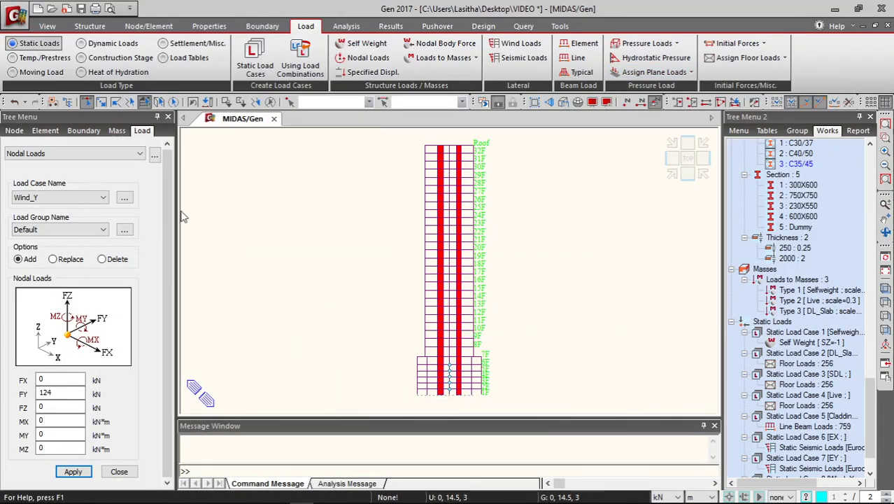
Select the 8F–10F levels with an XY plane, activate only them, and view from the top.
left_click(199, 194)
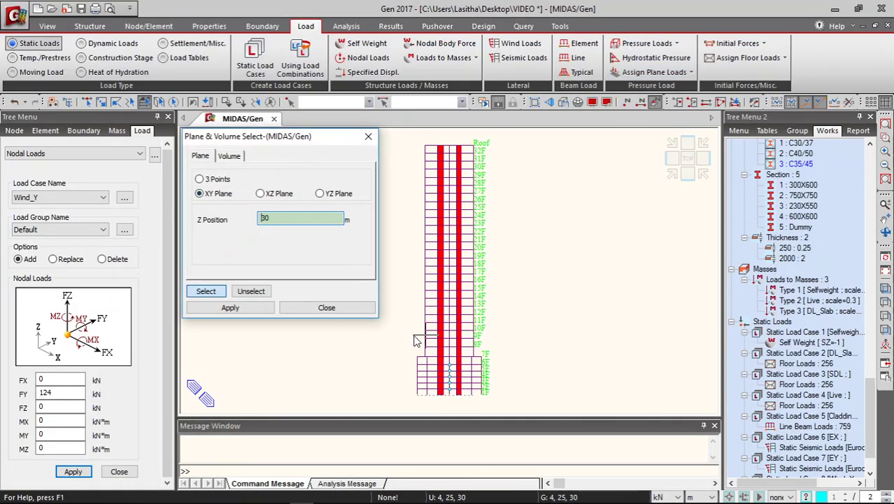
left_click(434, 345)
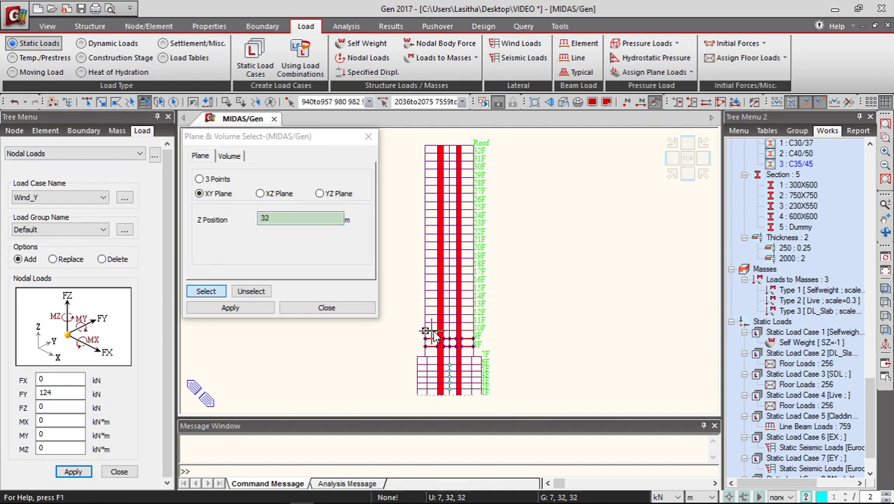
left_click(297, 308)
left_click(677, 103)
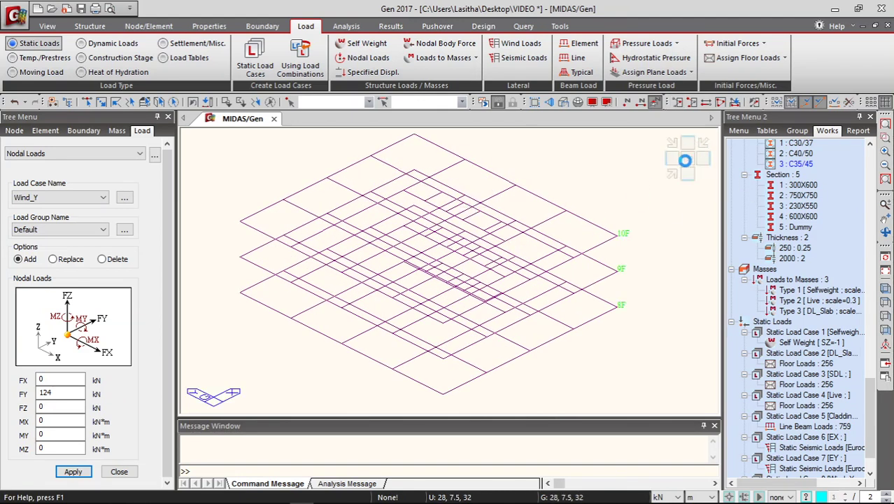
left_click(684, 161)
Select nodes 7062, 7020 and 1540 and apply the 124 kN FY Wind_Y load.
left_click(86, 103)
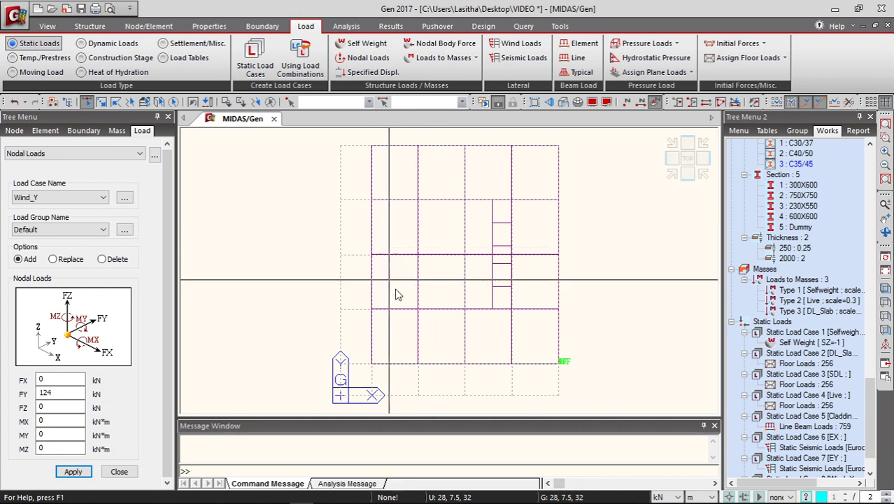
left_click(464, 363)
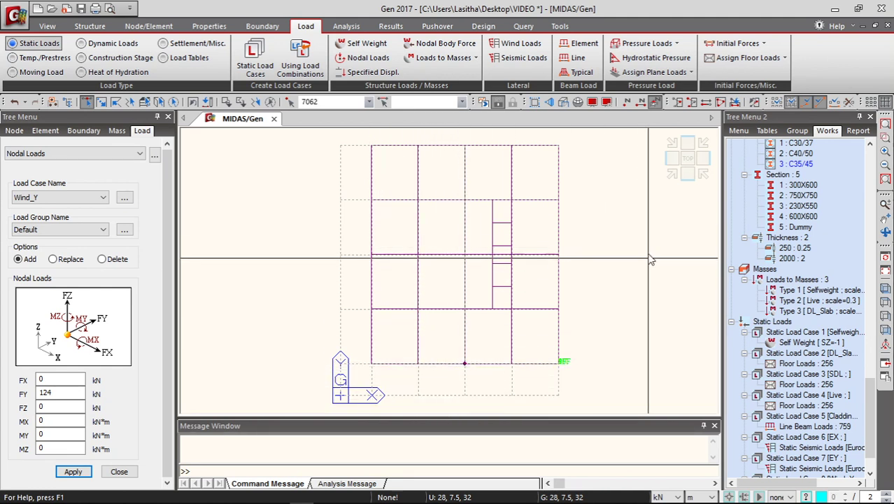
left_click(886, 233)
left_click_drag(607, 351, 638, 320)
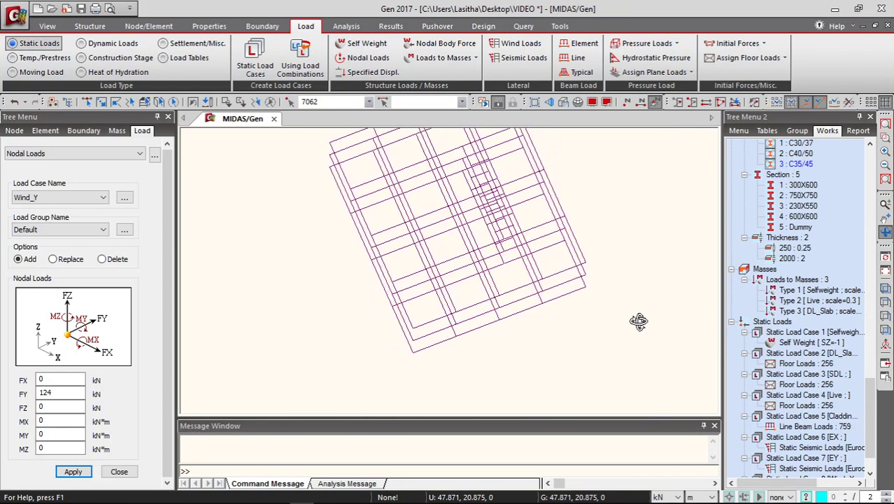
left_click(86, 102)
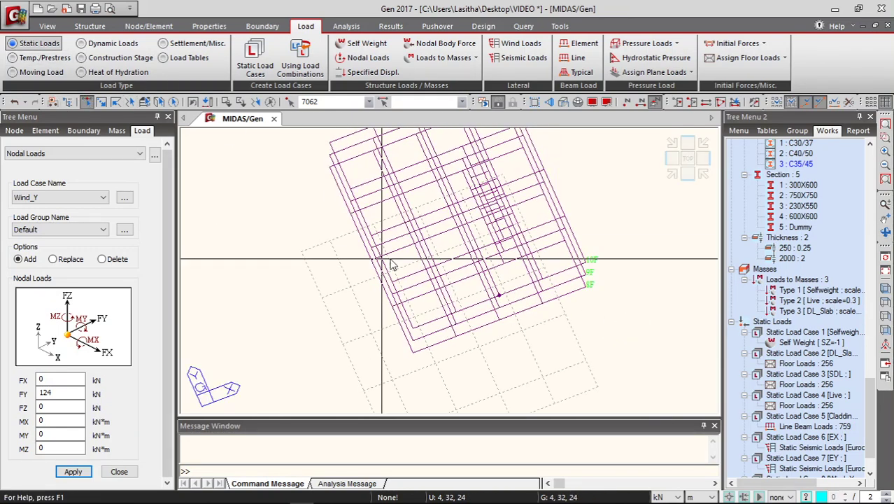
left_click(500, 319)
left_click(500, 321)
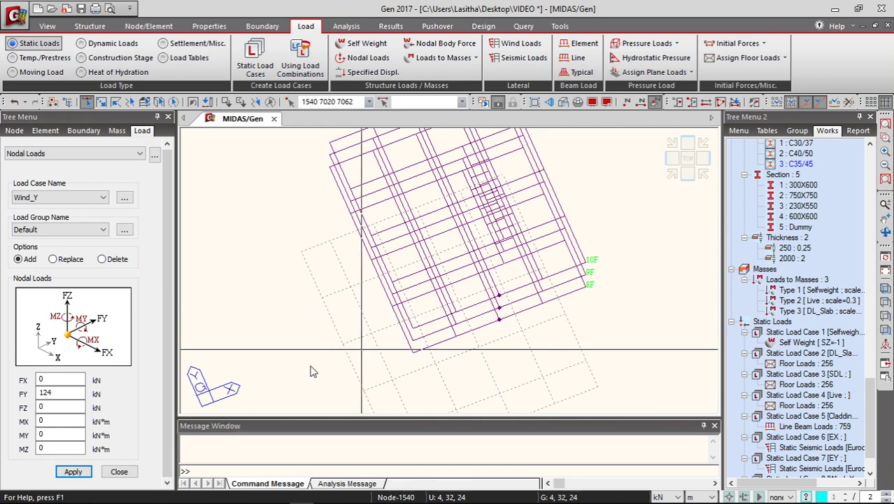
left_click(73, 472)
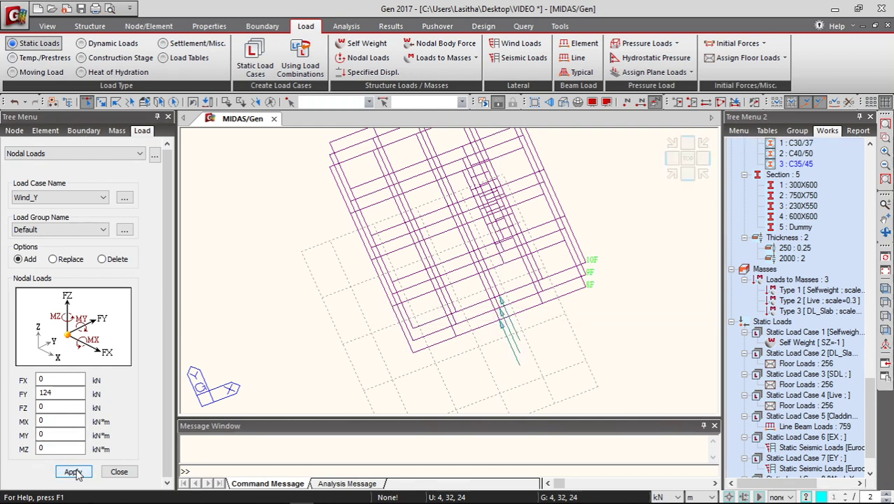
Select nodes 7018, 1538 and 7060 on the left edge.
left_click(371, 239)
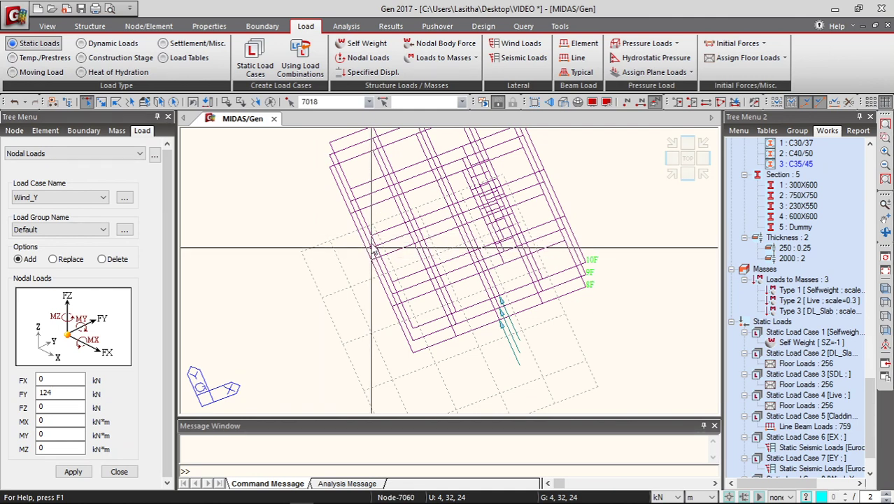
left_click(371, 247)
left_click(371, 259)
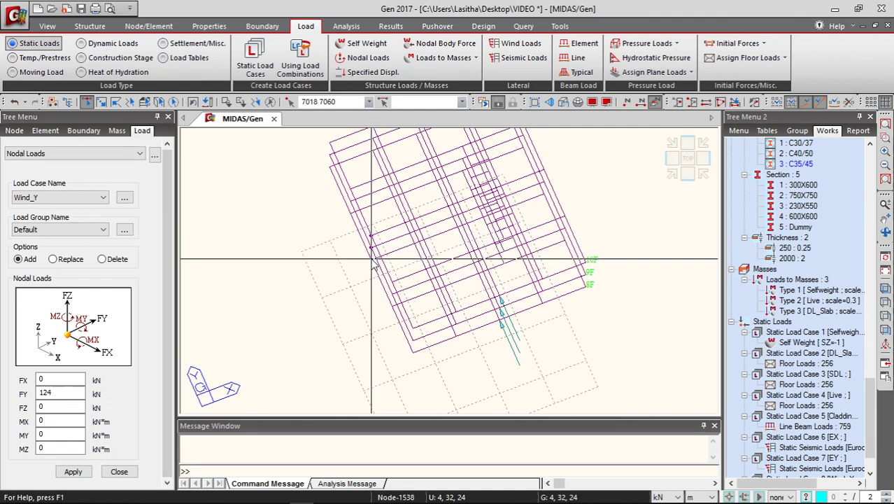
left_click(56, 200)
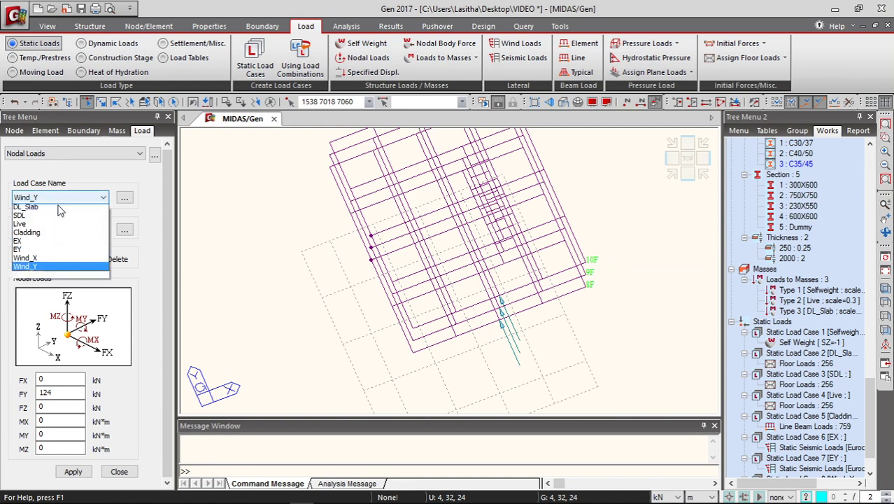
Switch the nodal load case to Wind_X and check the wind load report PDF.
left_click(42, 270)
left_click(55, 390)
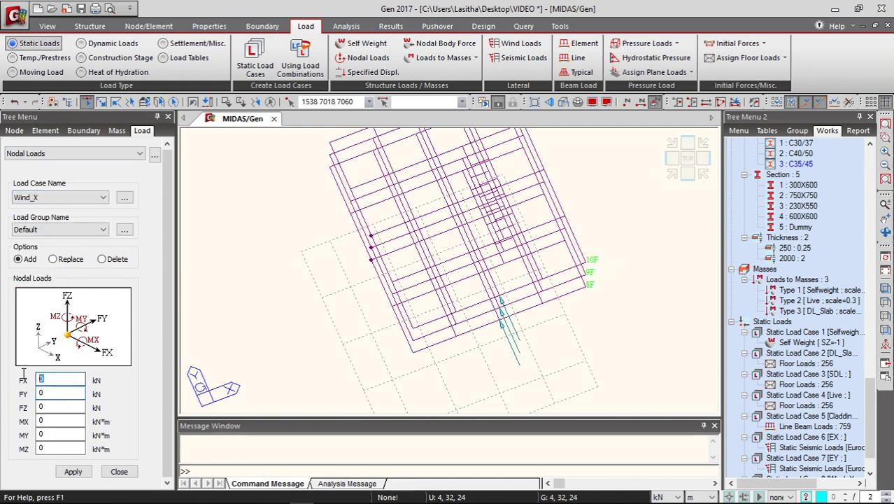
mouse_move(283, 496)
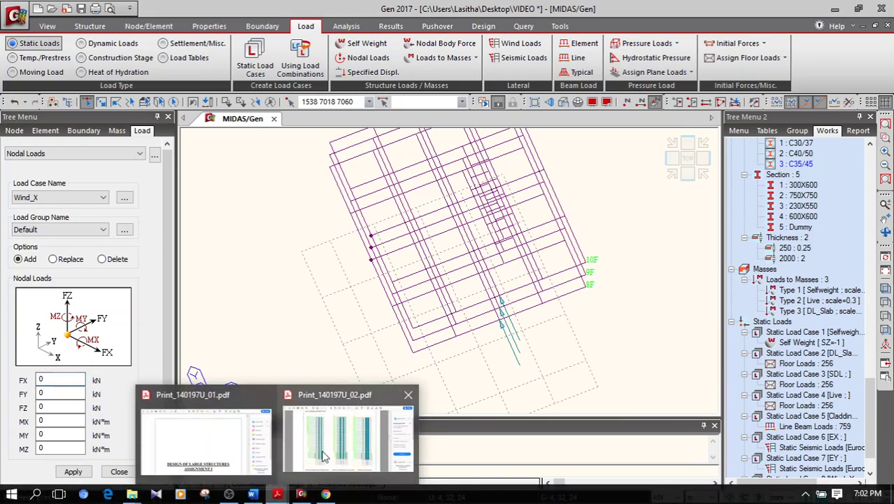
left_click(349, 437)
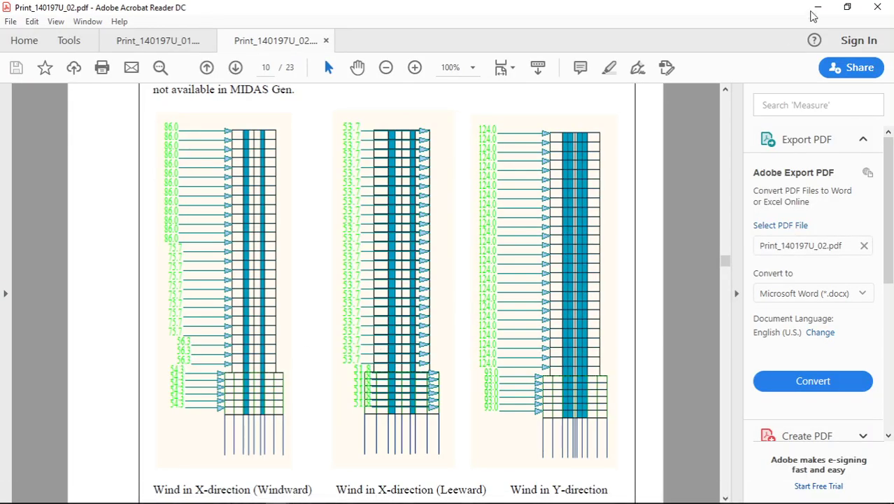
left_click(818, 7)
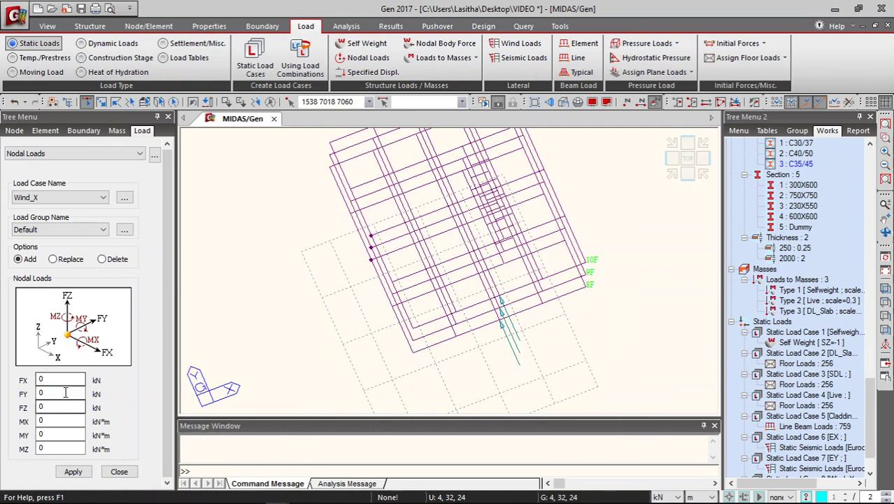
Select node 7052 and the two nodes below it, then apply FX = 53.7 kN.
left_click(38, 378)
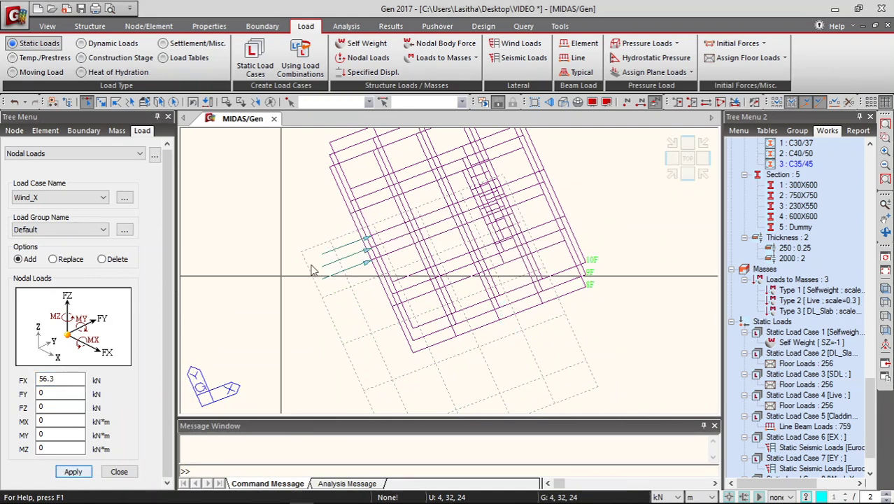
scroll(570, 189, "up", 2)
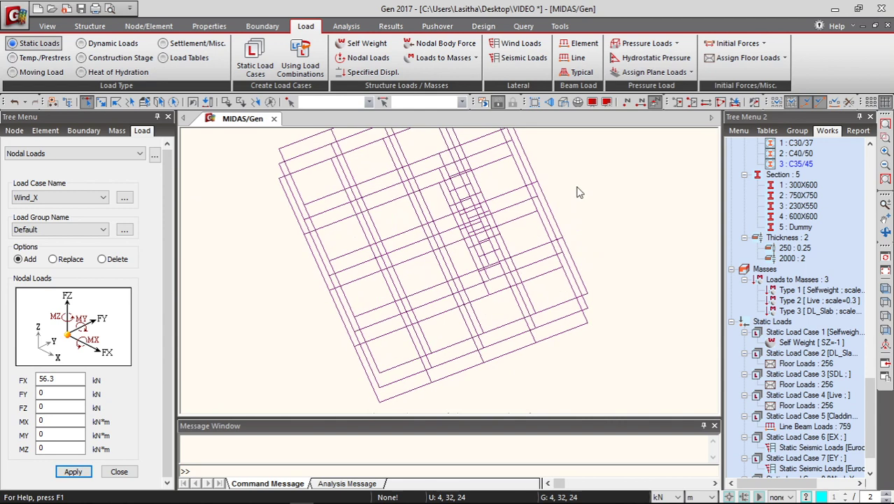
left_click(533, 207)
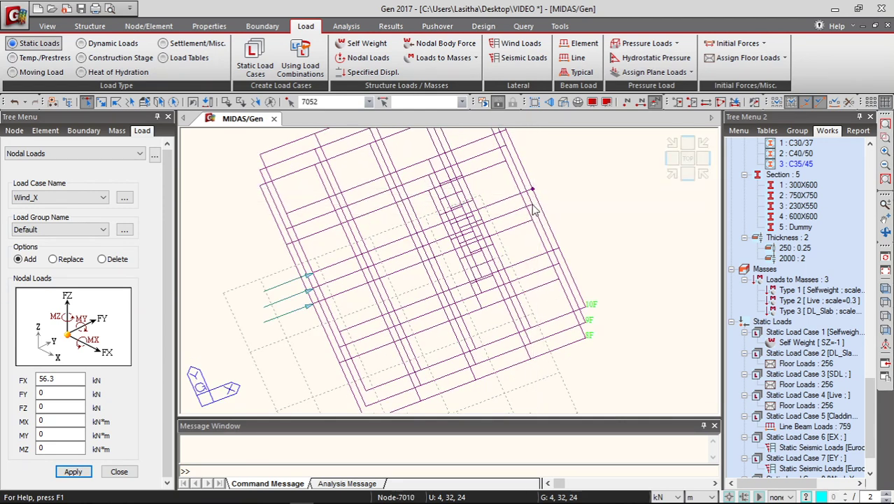
left_click(533, 204)
left_click(533, 220)
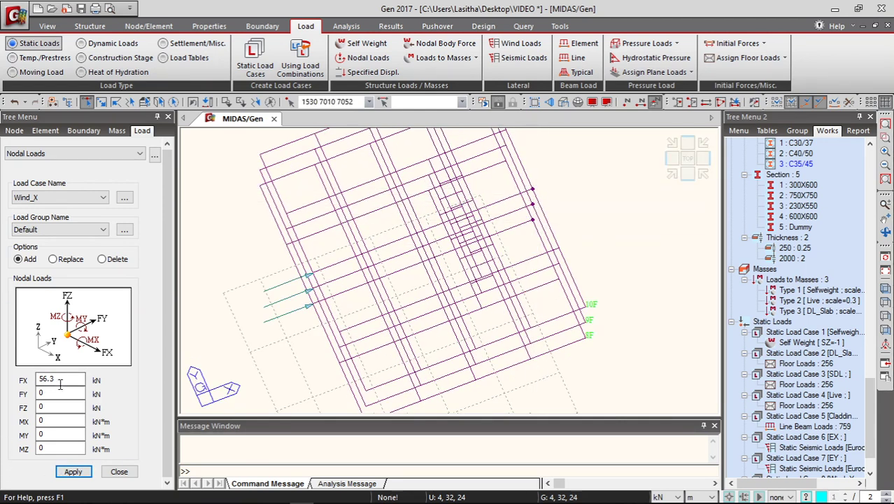
left_click_drag(60, 384, 12, 378)
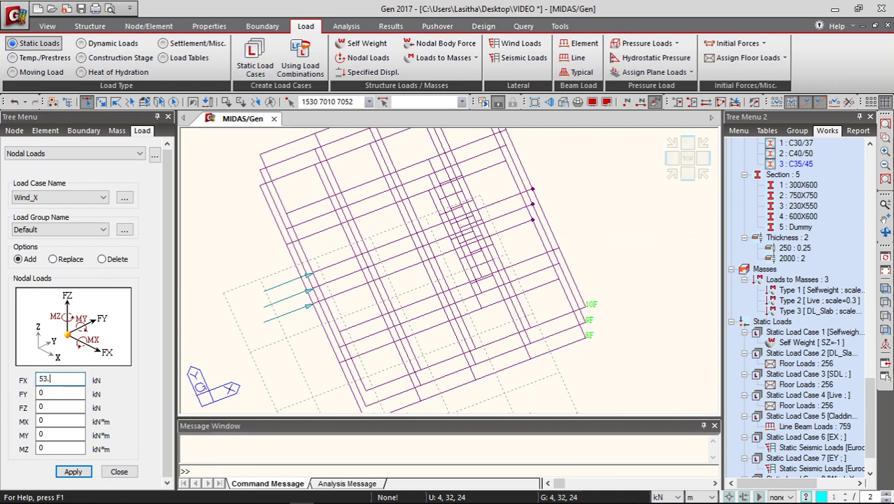
type("53.7")
left_click(73, 470)
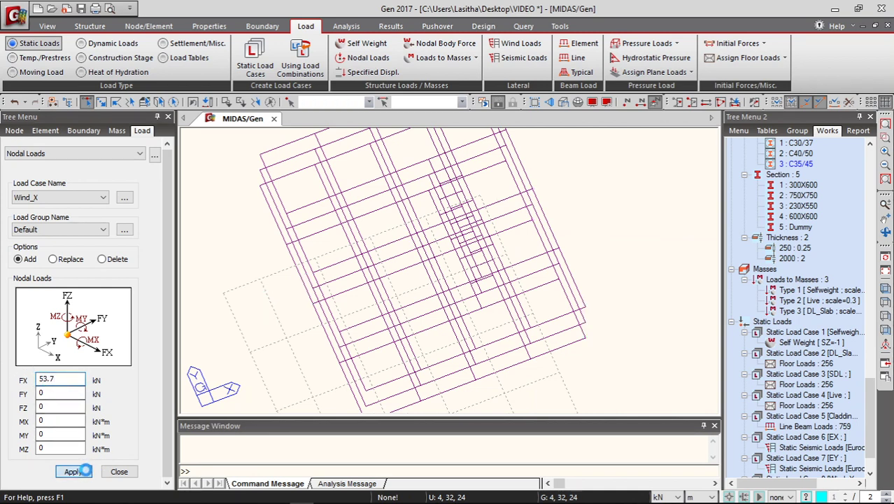
Zoom out, reactivate the whole building, and show it as a front elevation.
scroll(609, 314, "down", 2)
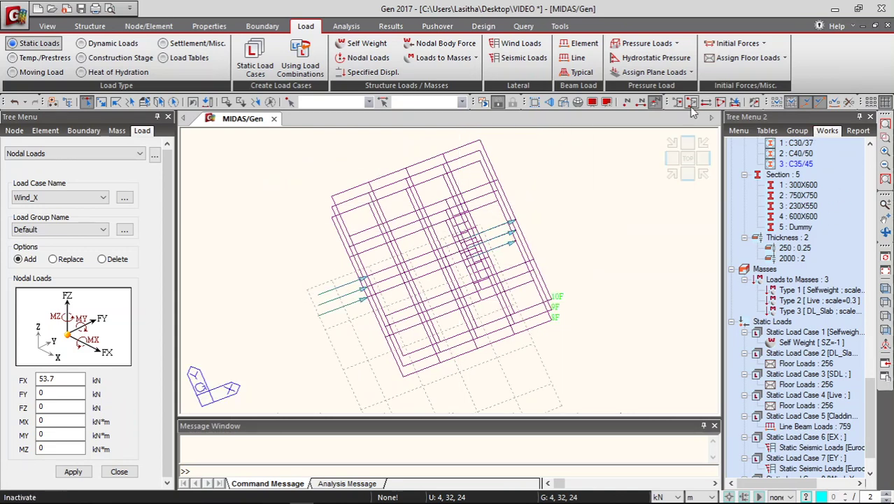
left_click(720, 102)
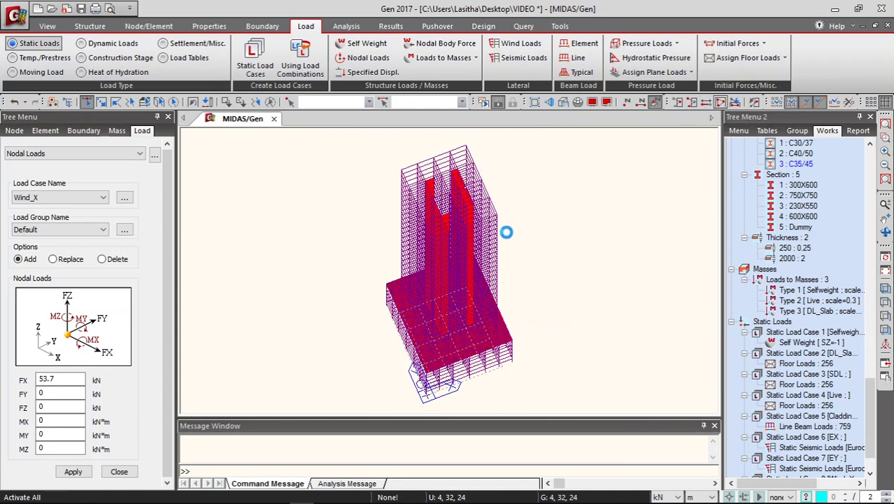
left_click(885, 335)
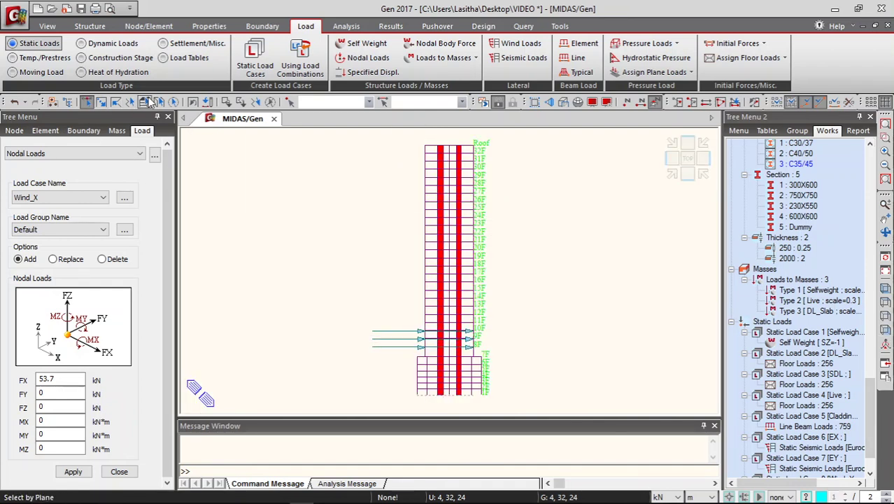
left_click(144, 102)
Check the PDF wind load diagrams, then select floors 11F–21F by XY plane.
left_click(199, 193)
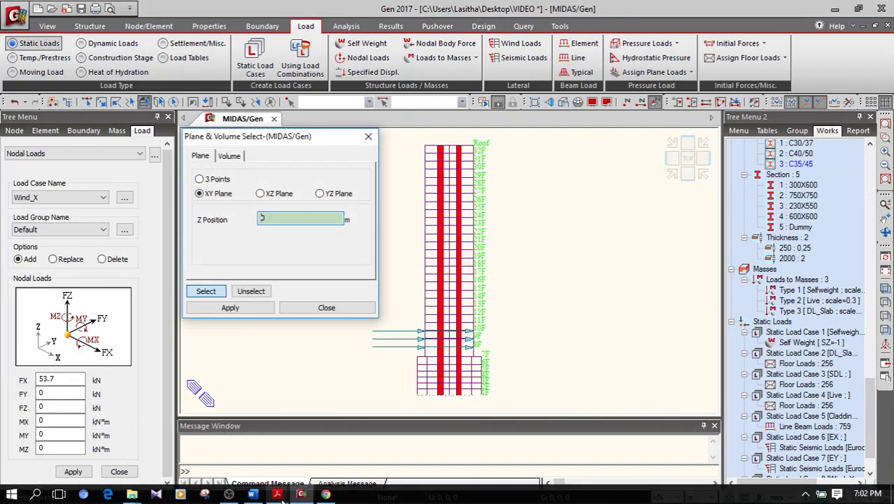
mouse_move(281, 494)
left_click(463, 440)
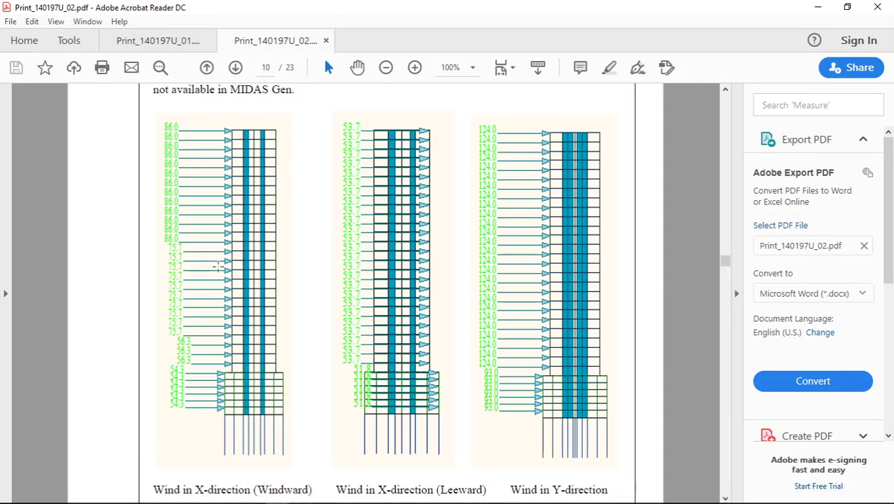
left_click(817, 10)
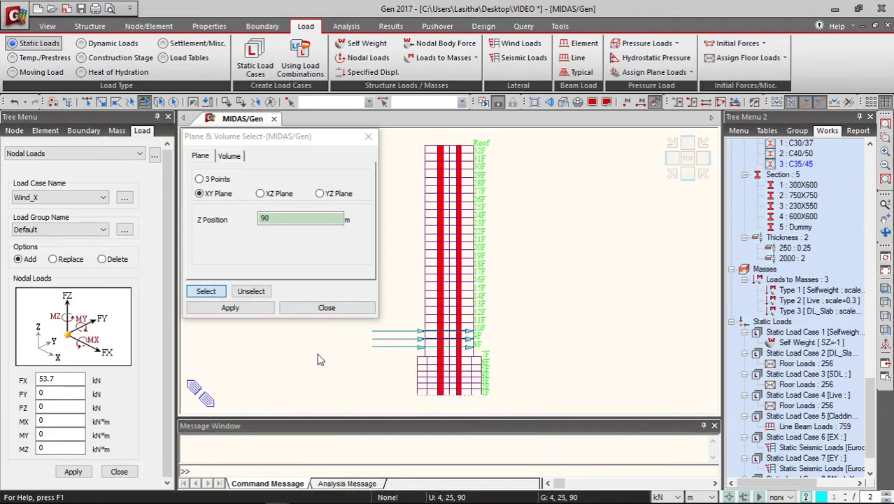
left_click(433, 321)
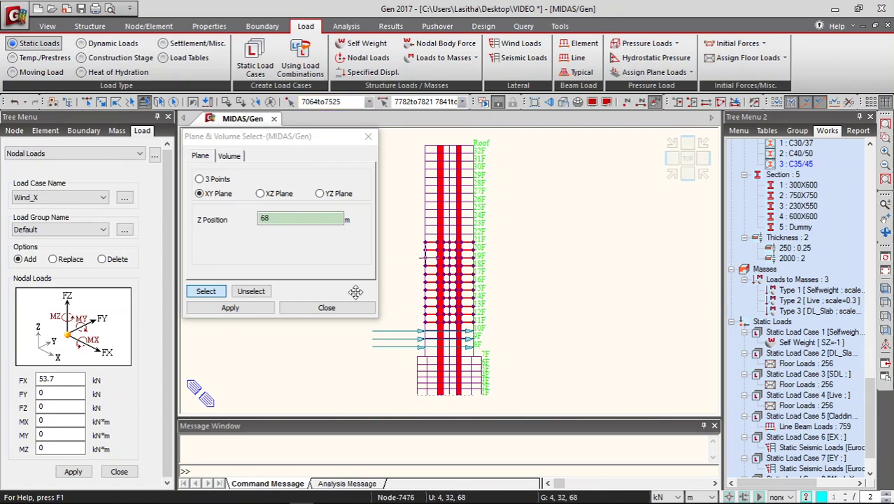
left_click(326, 308)
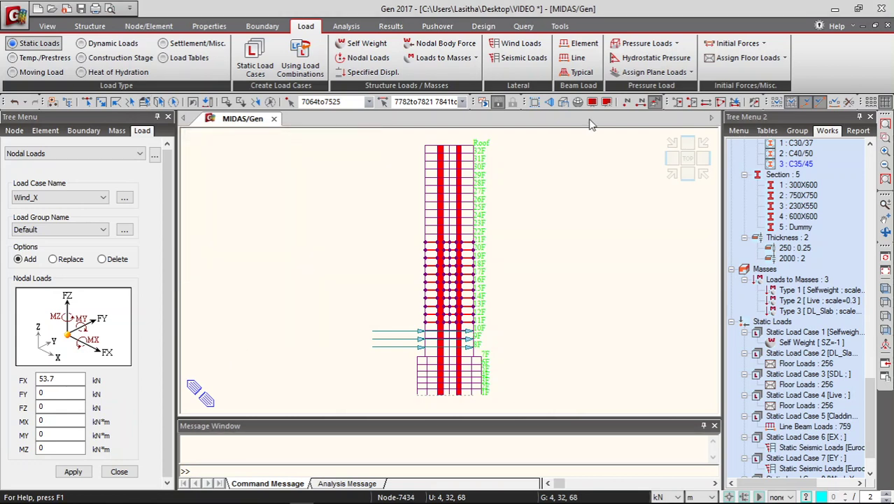
Show only floors 11F–21F, pick node 7524 in top view, and orbit to 3-D.
left_click(677, 103)
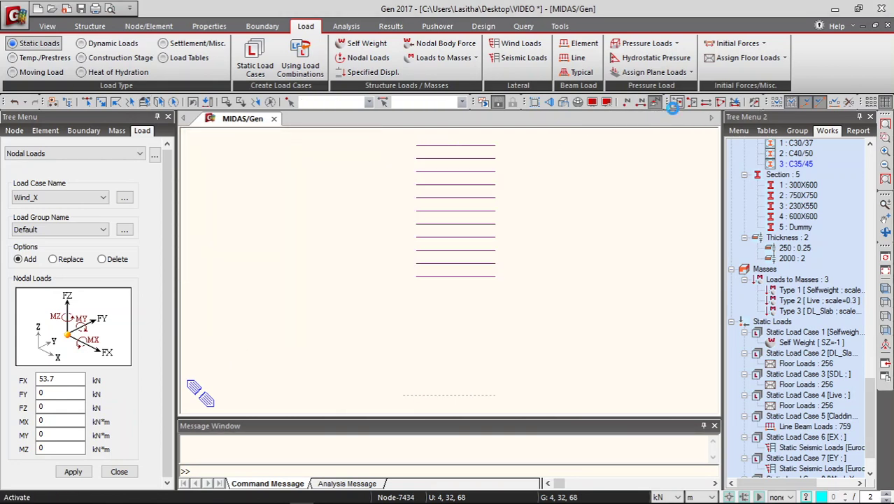
left_click(678, 165)
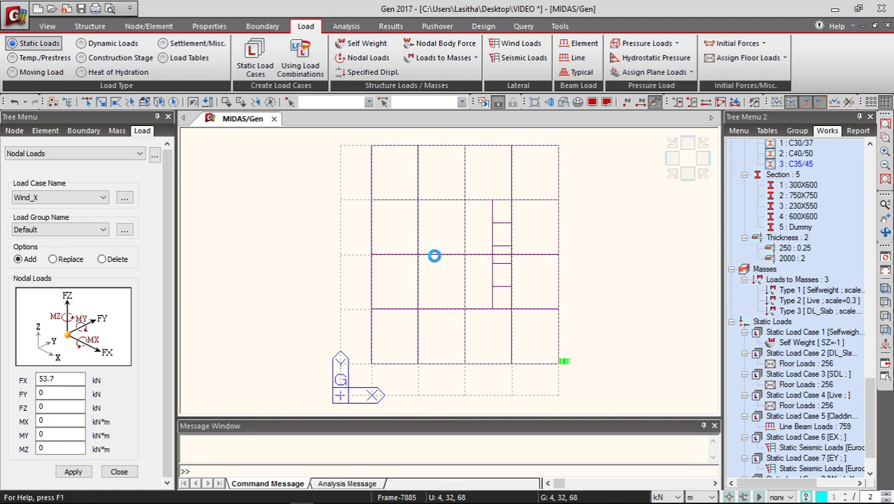
left_click(88, 102)
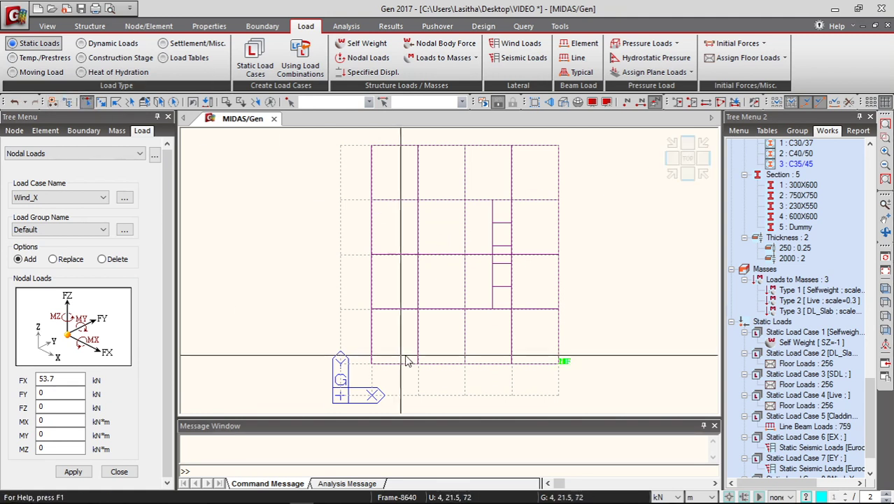
left_click(464, 364)
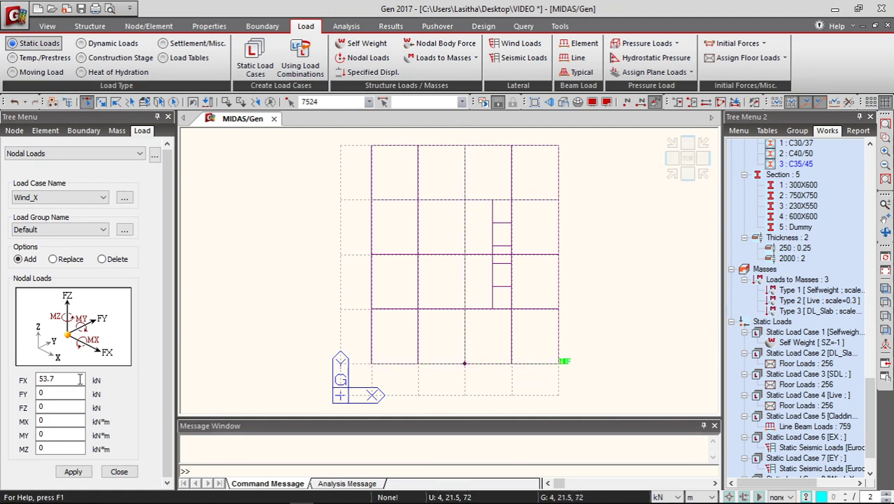
left_click(884, 232)
left_click_drag(642, 334, 659, 310)
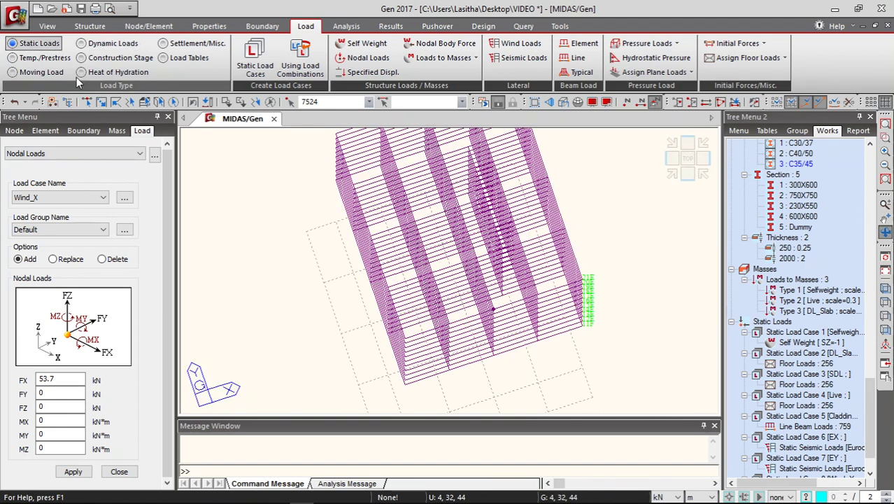
Select the column of edge nodes below 7524, including 7398 and 7356, on floors 11F–21F.
left_click(87, 102)
scroll(491, 369, "up", 5)
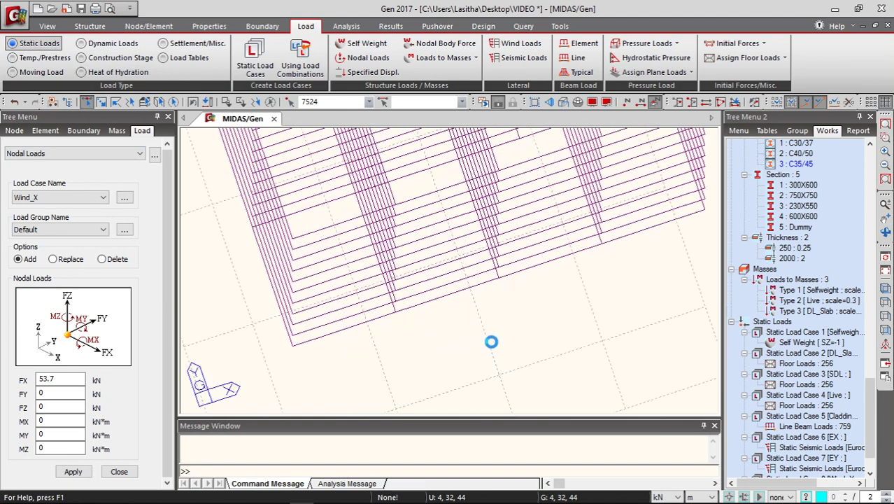
left_click(498, 182)
left_click(499, 192)
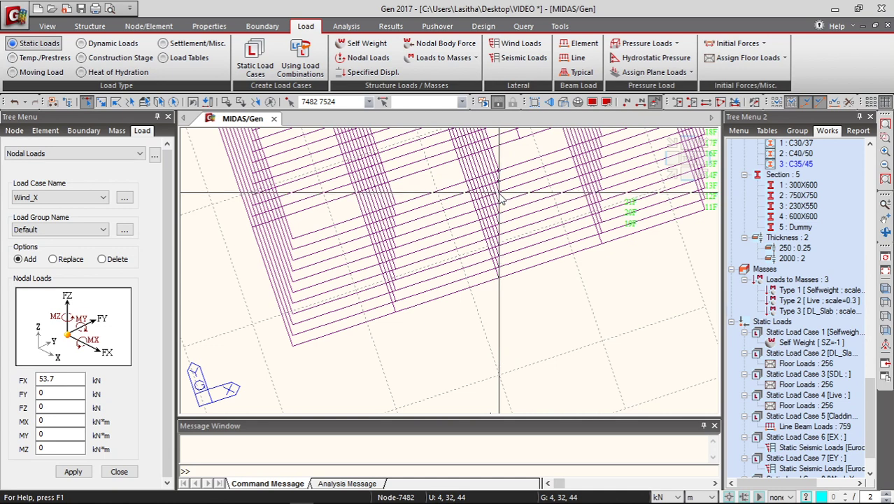
left_click(499, 202)
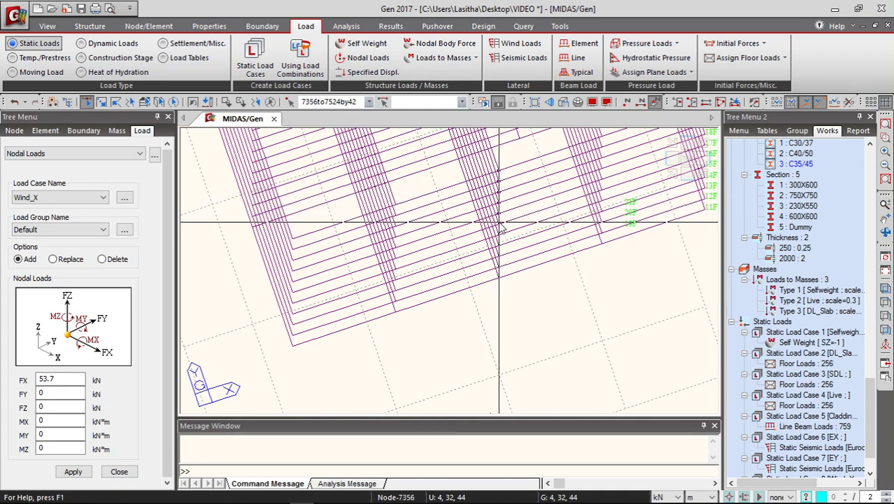
left_click(499, 213)
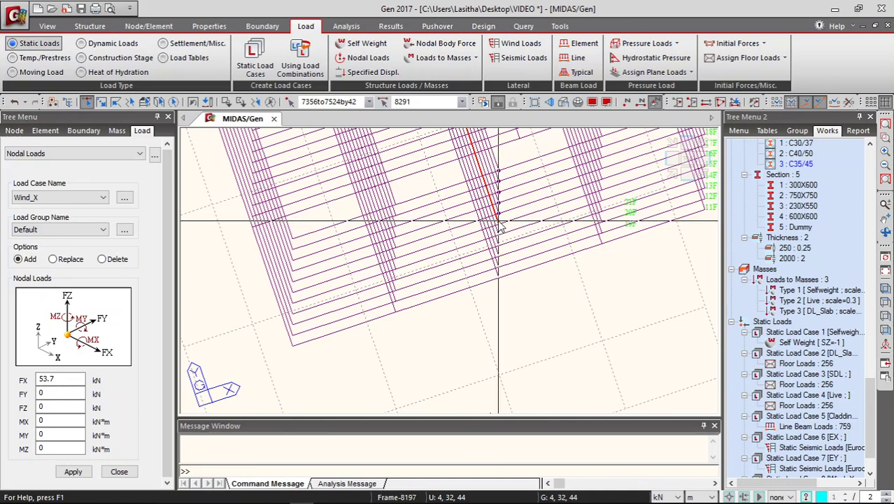
scroll(500, 222, "up", 3)
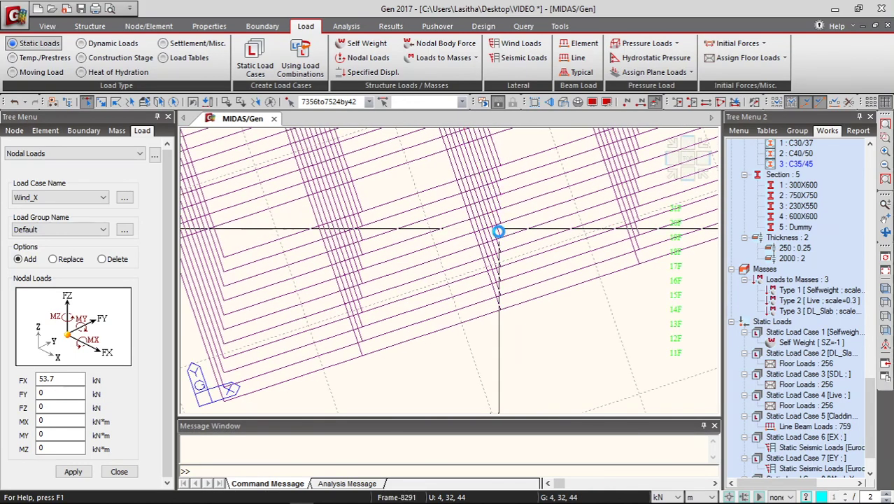
left_click(501, 310)
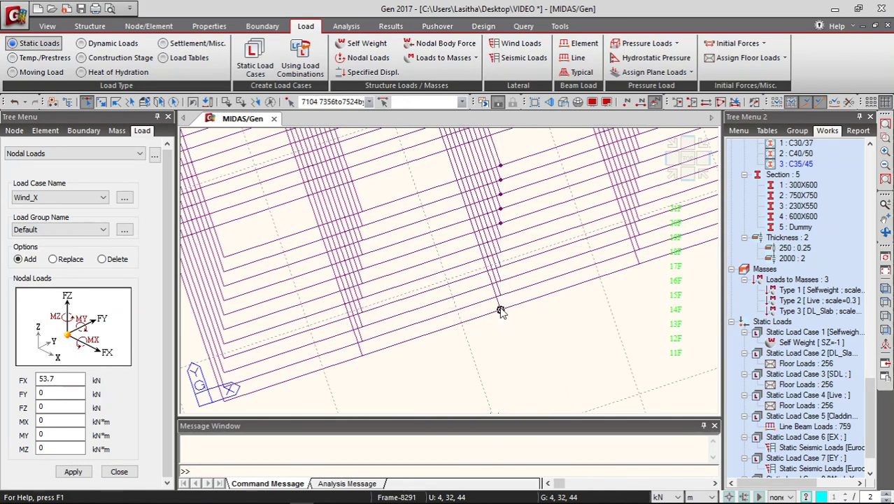
left_click(500, 280)
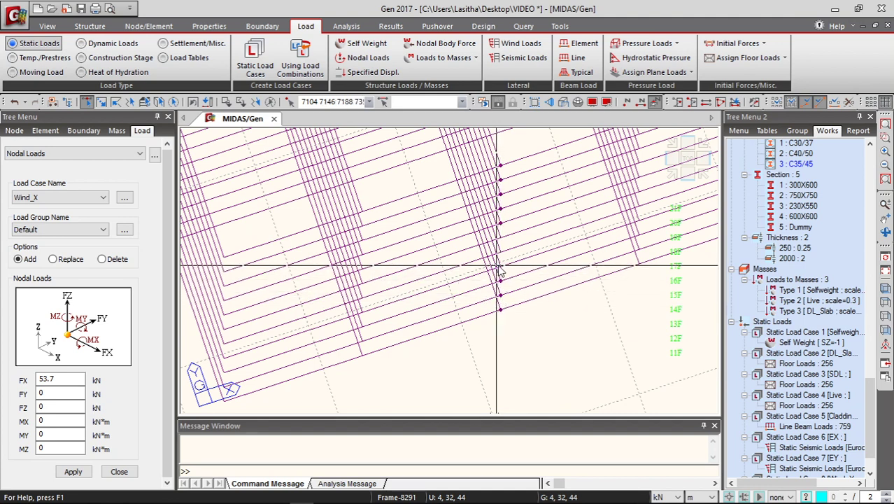
left_click(500, 266)
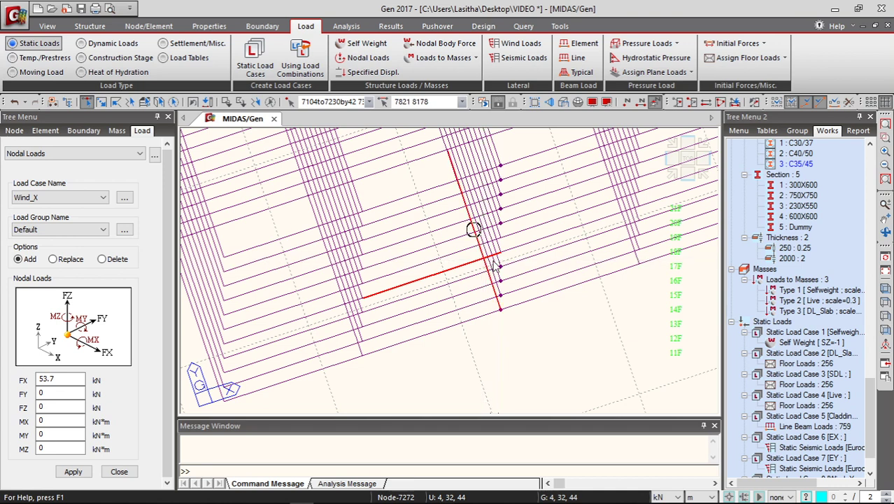
left_click(485, 263)
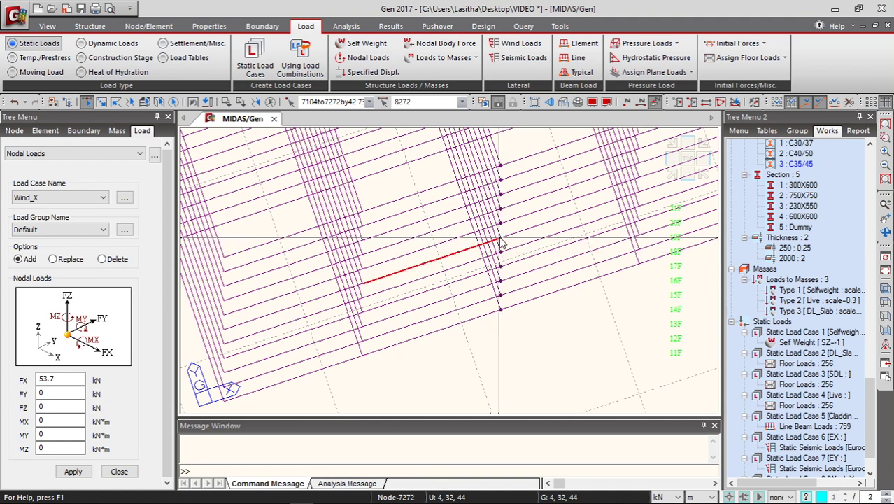
left_click(498, 240)
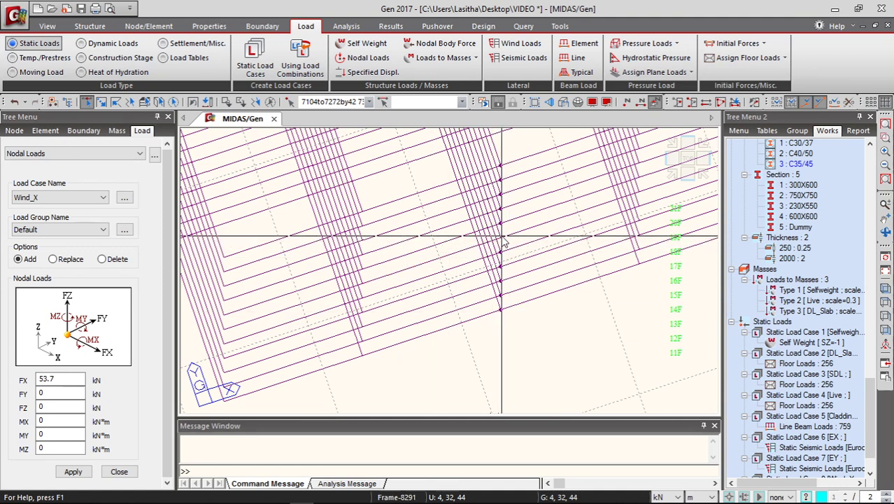
Clear FX to 0 and apply a 124 kN FY load under Wind_Y.
double_click(61, 376)
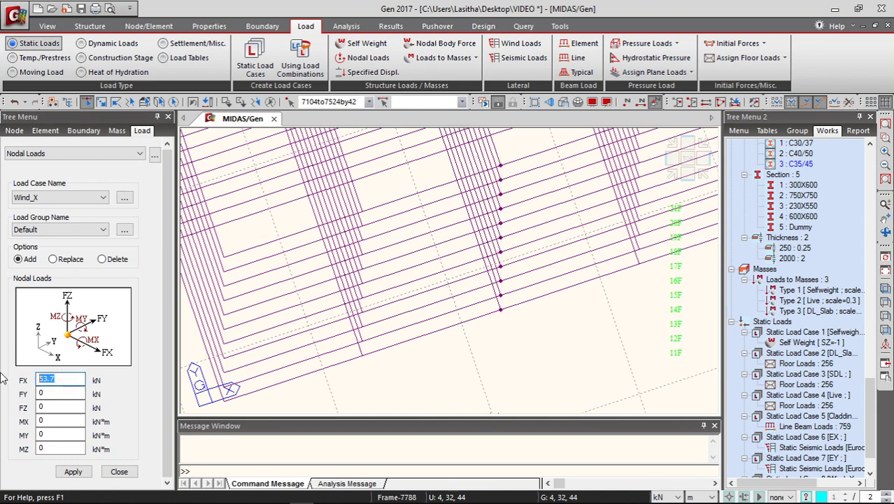
left_click(68, 199)
left_click(28, 278)
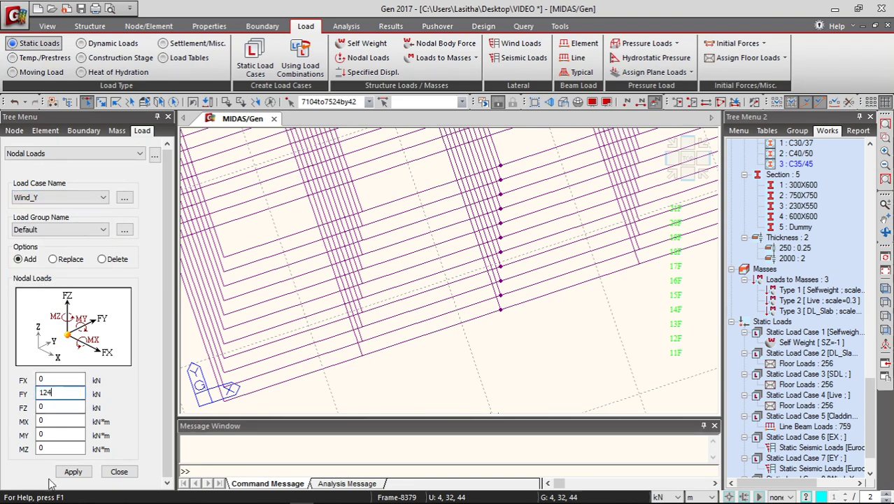
left_click(73, 471)
scroll(557, 395, "down", 5)
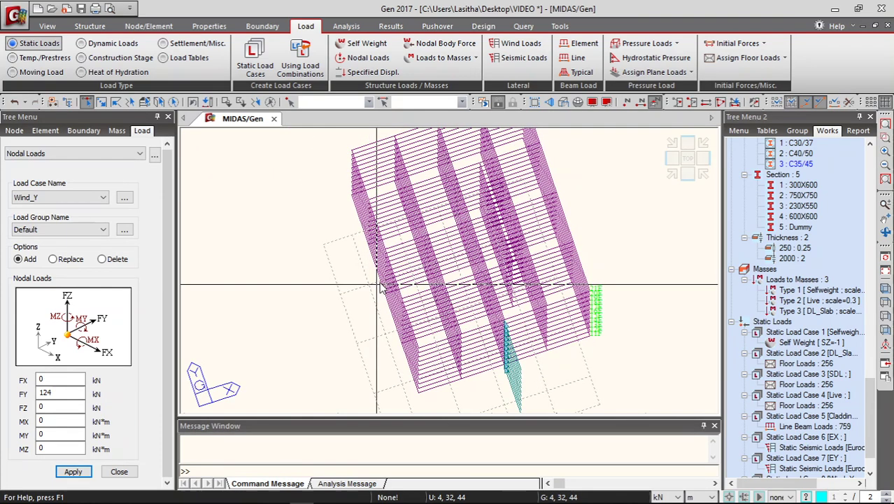
scroll(387, 284, "up", 5)
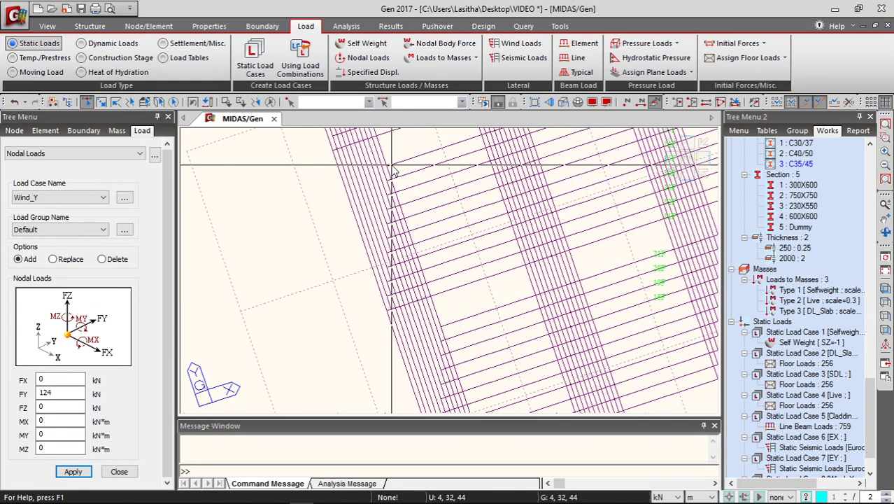
Select the column of edge nodes from 7522 down to 7102.
left_click(387, 167)
left_click(387, 180)
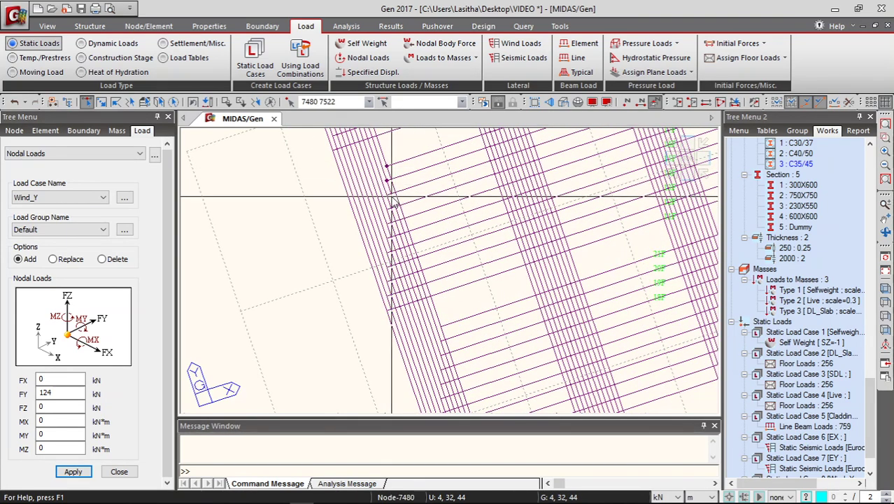
left_click(387, 195)
left_click(386, 210)
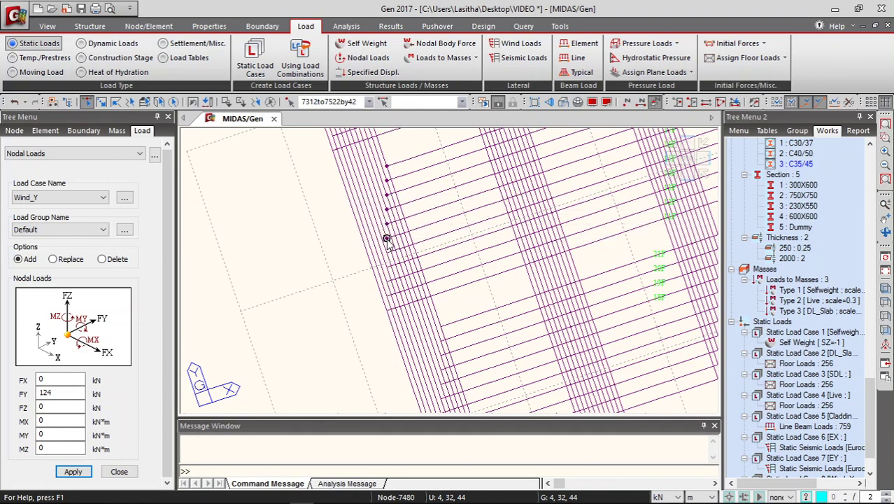
left_click(387, 239)
left_click(387, 254)
left_click(386, 268)
left_click(387, 283)
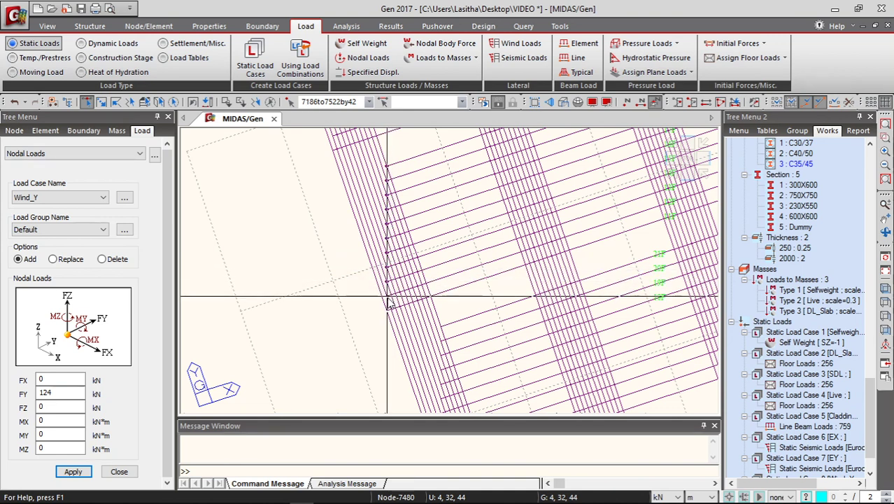
left_click(386, 311)
left_click(387, 297)
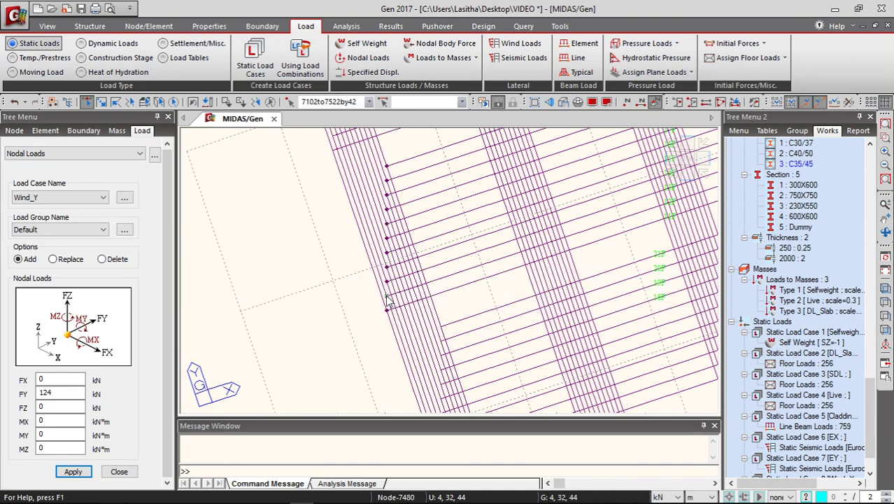
Check the wind load values in the PDF and begin resetting FY to 0.
mouse_move(277, 495)
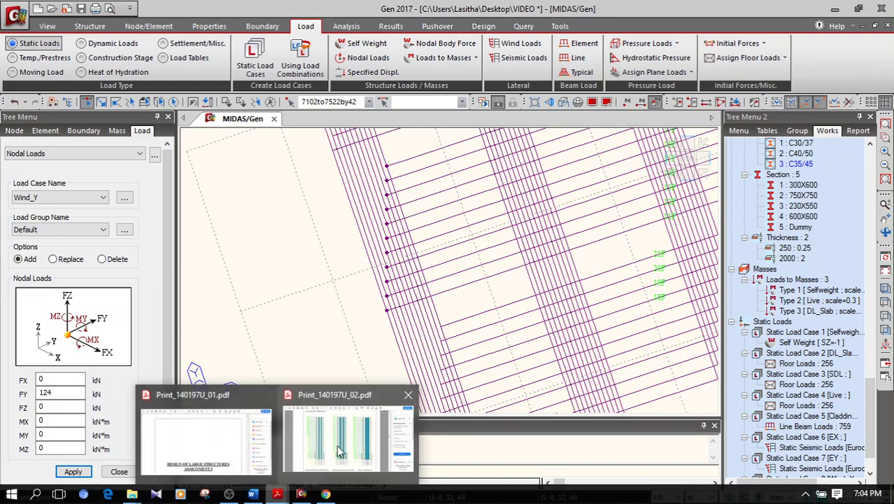
left_click(319, 409)
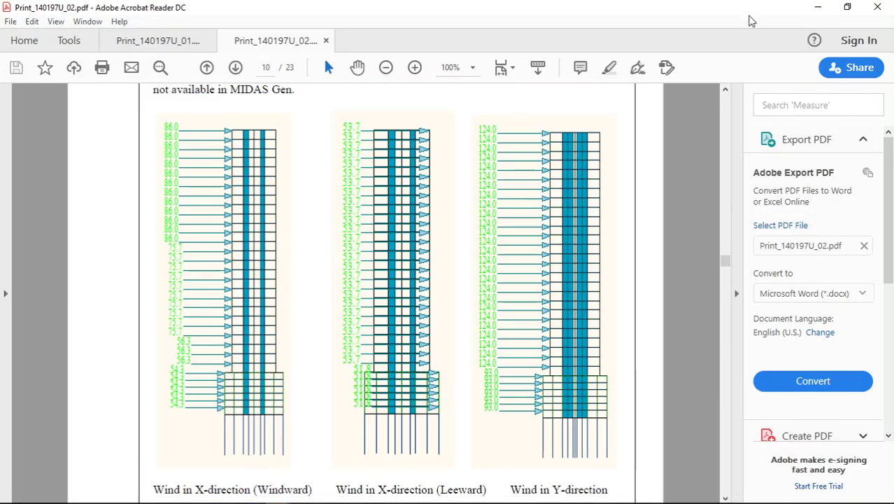
left_click(816, 10)
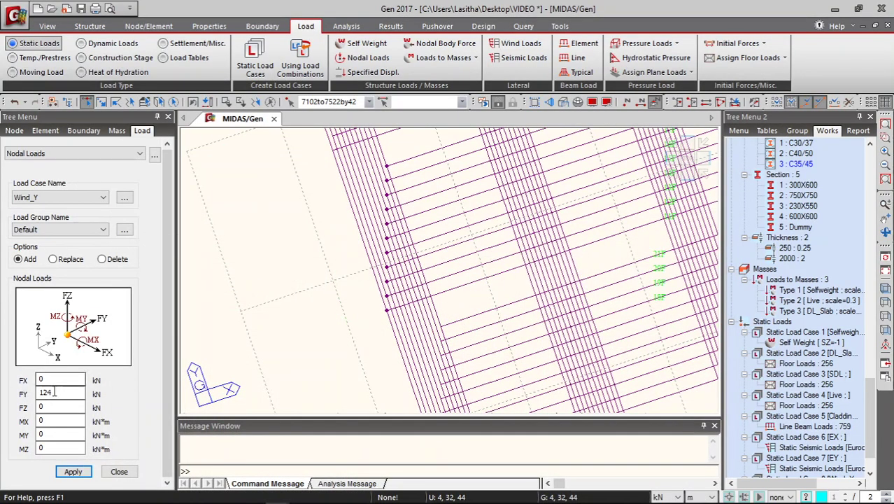
left_click_drag(55, 393, 14, 388)
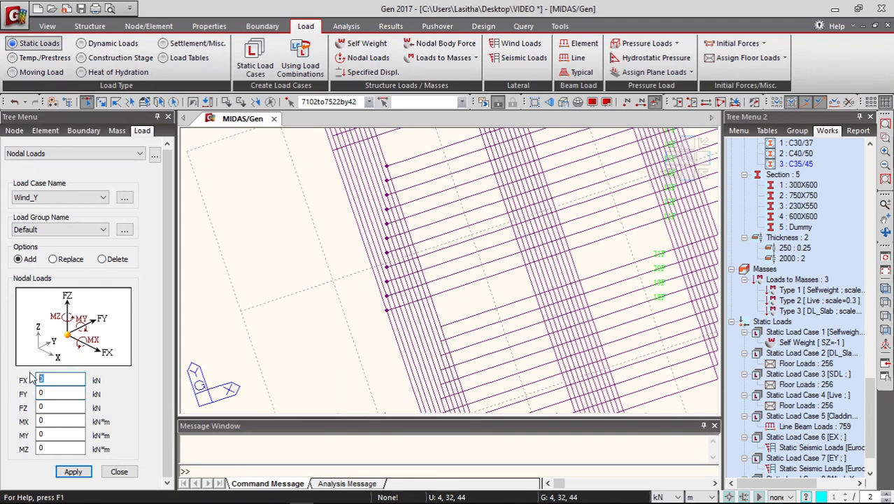
Apply the 75.7 kN FX load under Wind_X to the selected edge column.
left_click(80, 200)
left_click(52, 271)
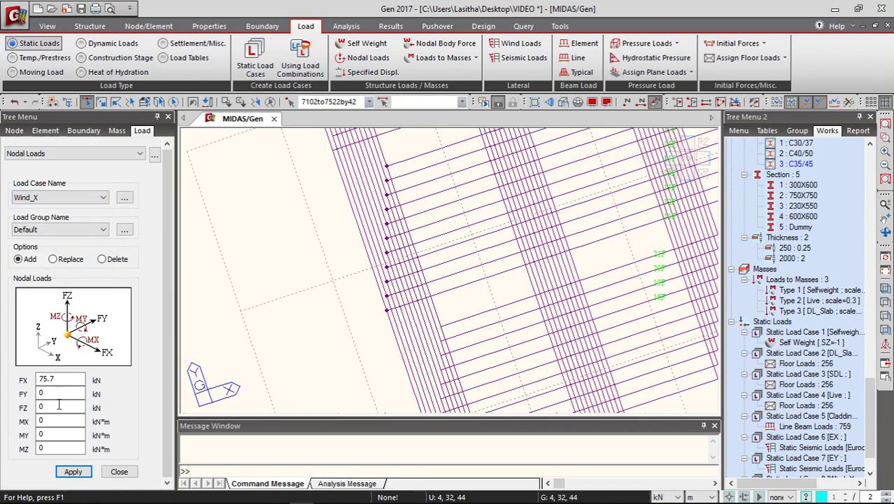
left_click(74, 472)
scroll(246, 267, "down", 6)
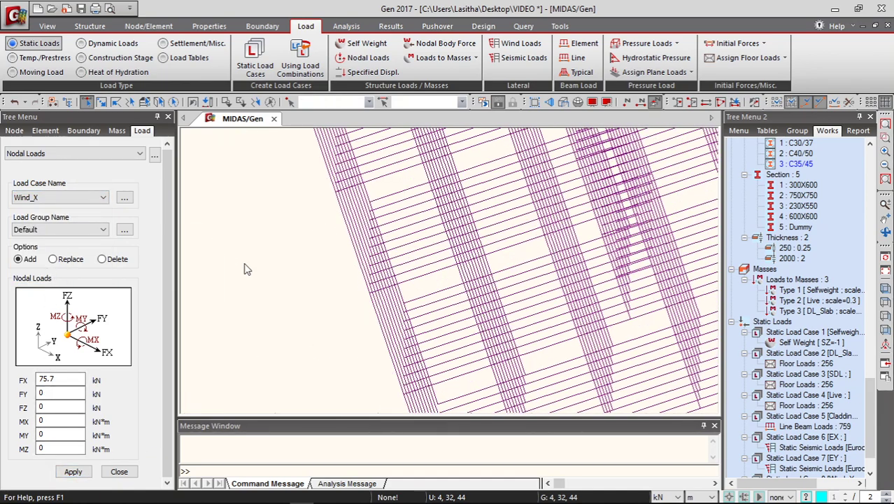
scroll(545, 211, "up", 5)
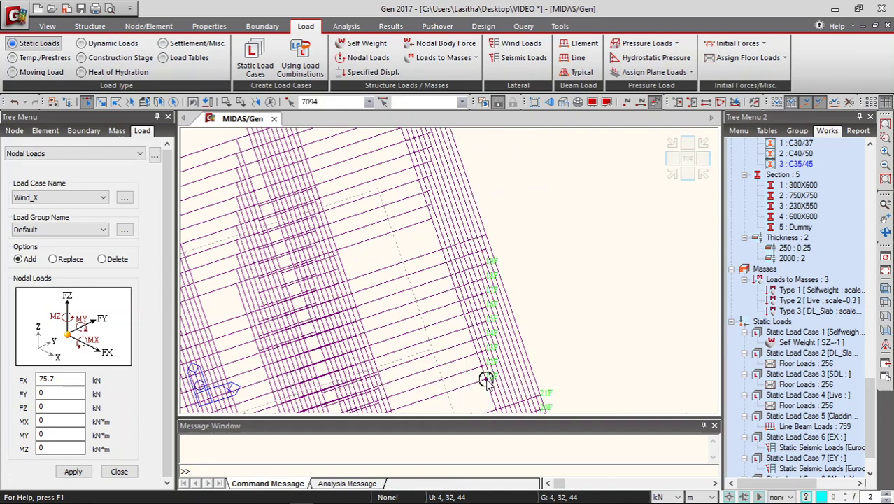
Select opposite-edge nodes 7094 to 7514 and apply a 53.7 kN Wind_X FX load.
left_click(487, 350)
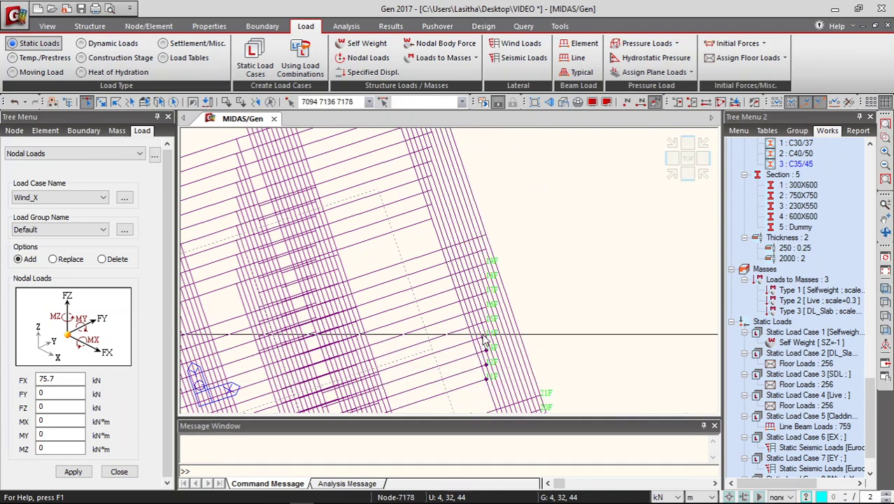
left_click(487, 335)
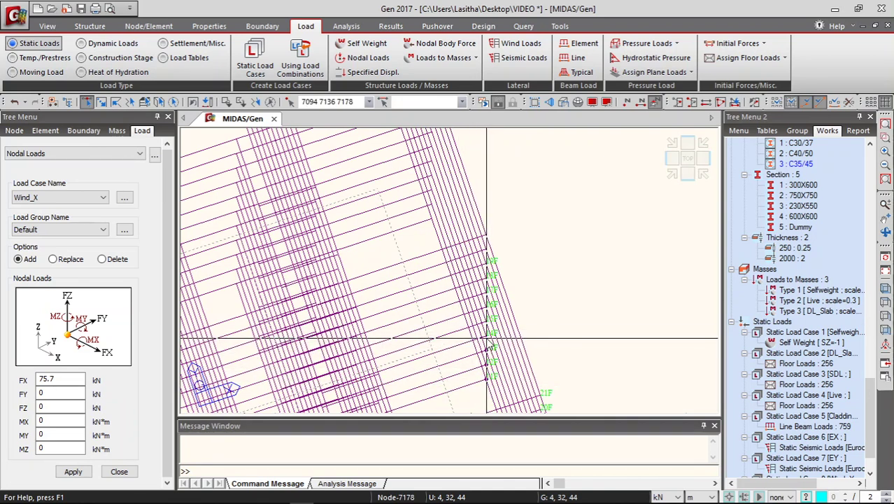
left_click(483, 335)
left_click(487, 320)
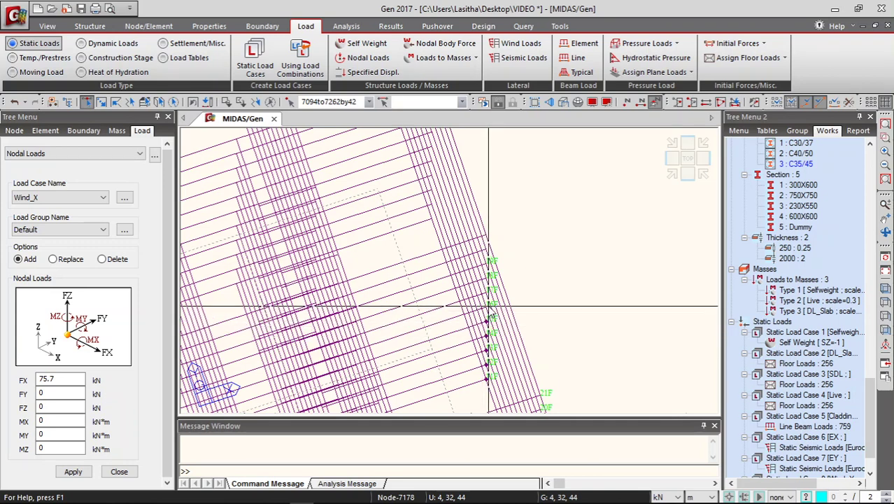
left_click(487, 306)
left_click(487, 292)
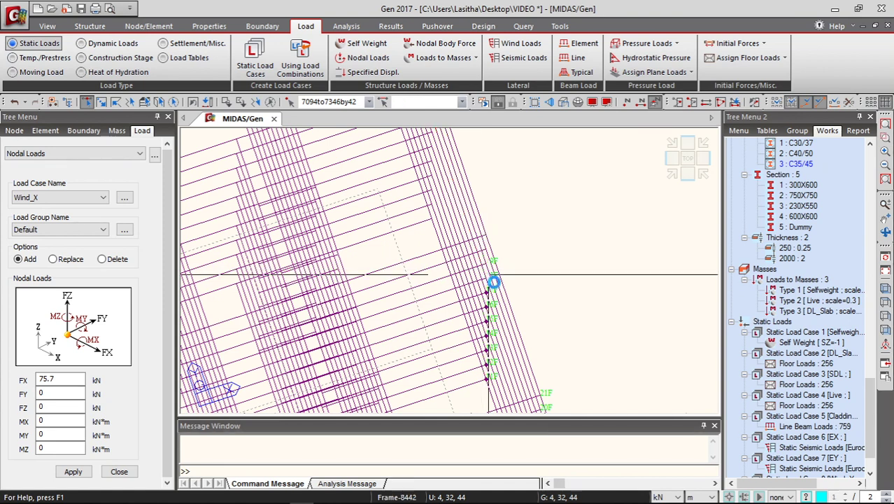
left_click(487, 277)
left_click(487, 262)
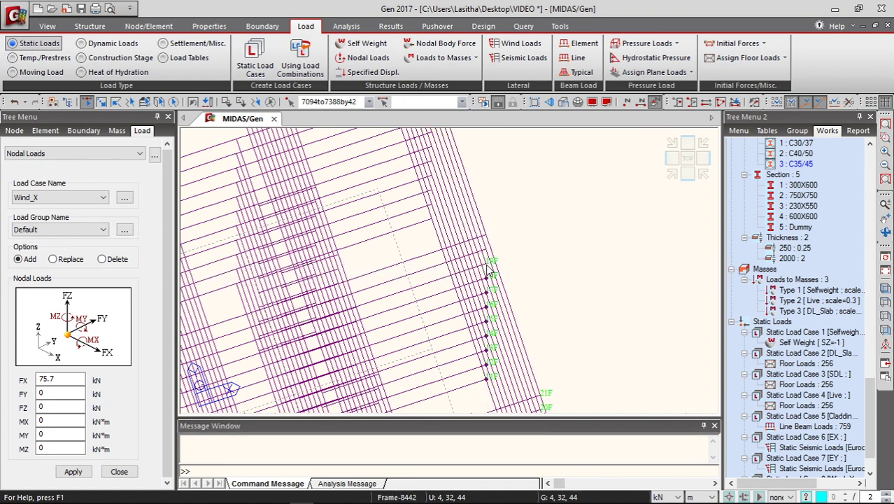
left_click(487, 247)
left_click(487, 233)
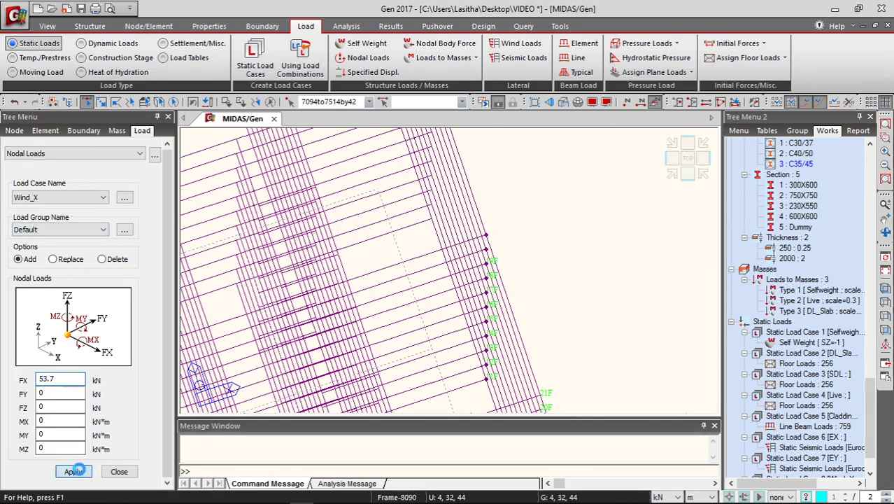
left_click(78, 470)
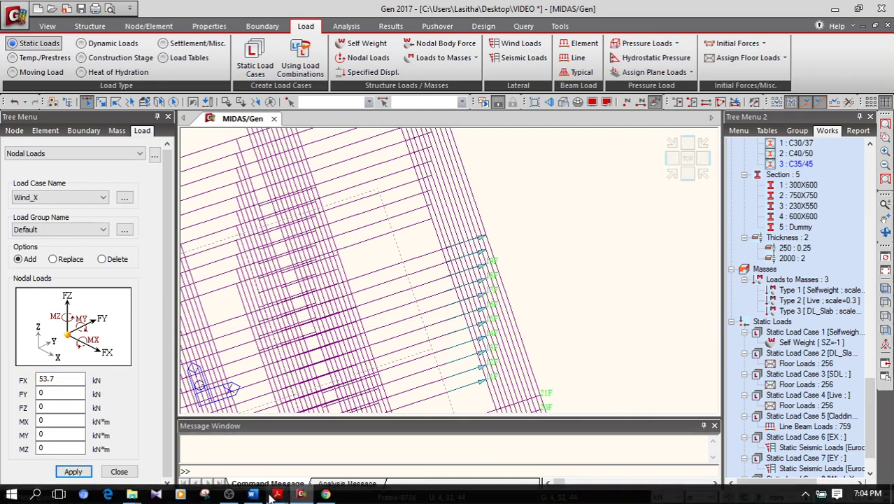
left_click(330, 451)
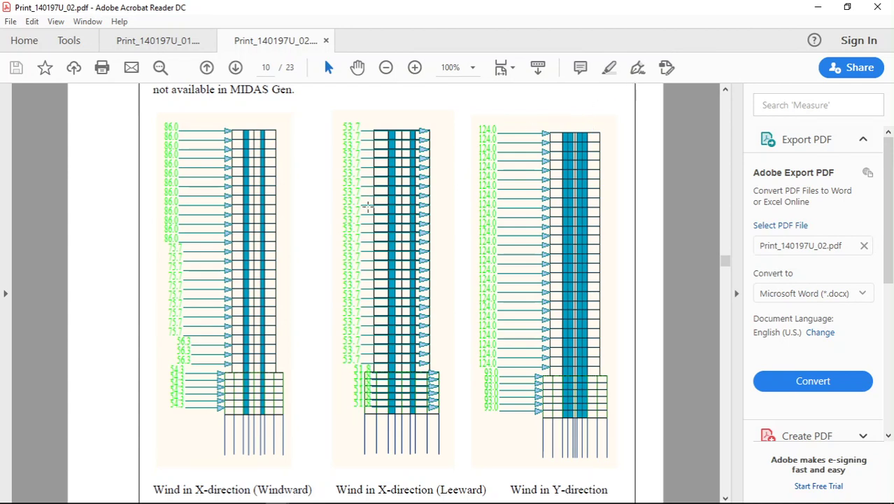
left_click(818, 7)
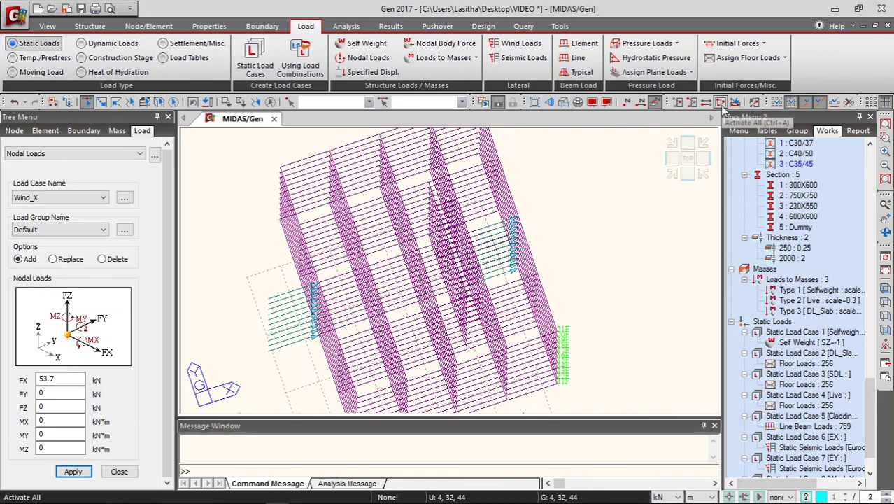
From the front view, select the XY plane at Z 80 and activate only 22F–Roof.
left_click(722, 106)
left_click(884, 329)
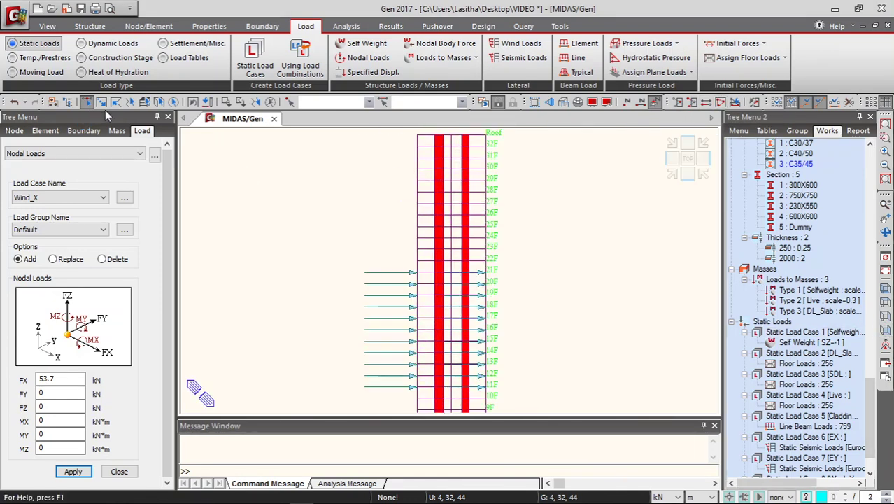
left_click(144, 102)
left_click(200, 194)
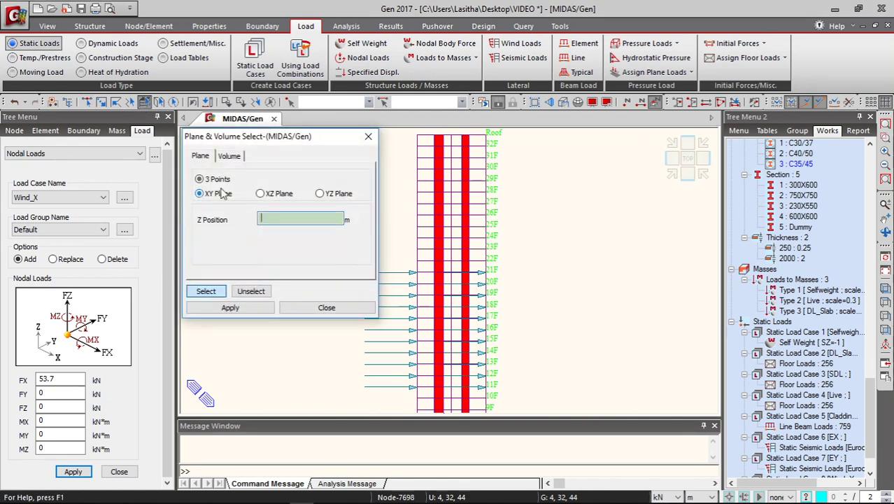
left_click_drag(284, 137, 175, 121)
left_click(314, 155)
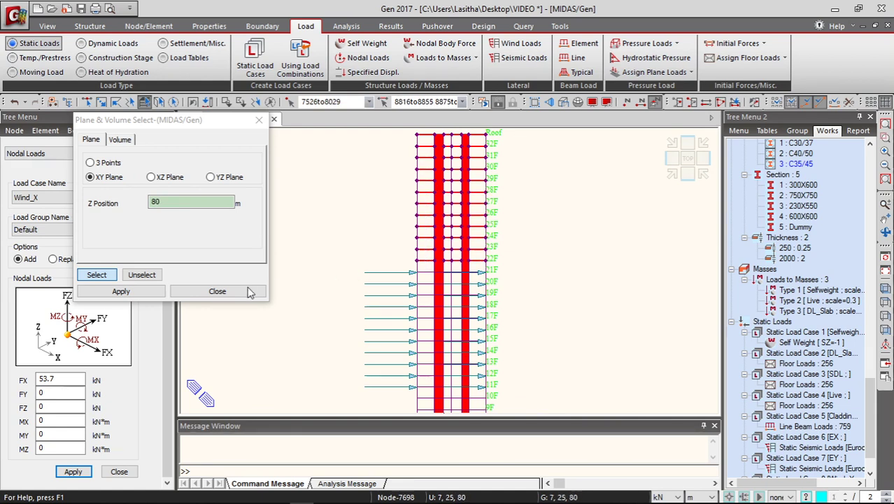
left_click(218, 291)
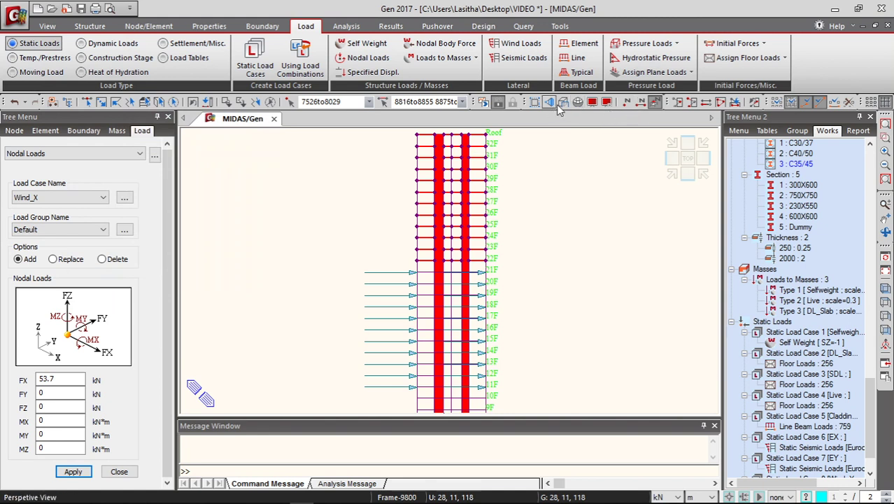
left_click(674, 103)
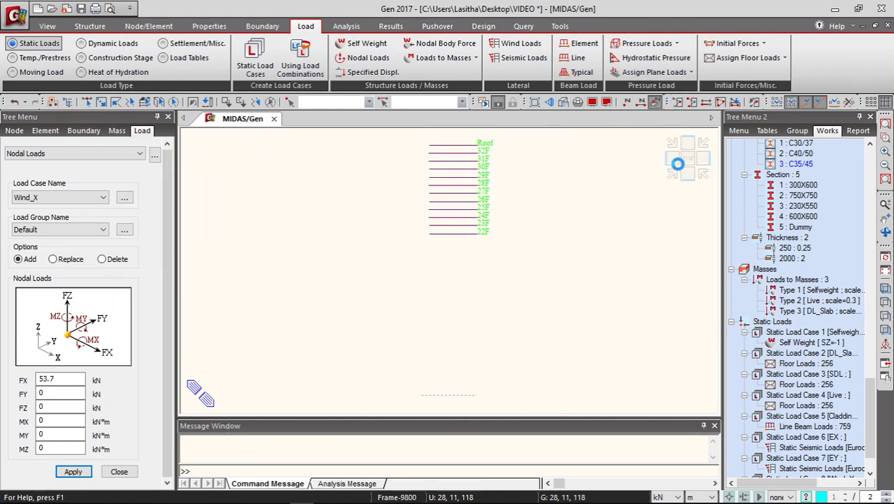
Select right-edge nodes 7556–8018 in top view and apply 53.7 kN Wind_X FX loads.
left_click(687, 161)
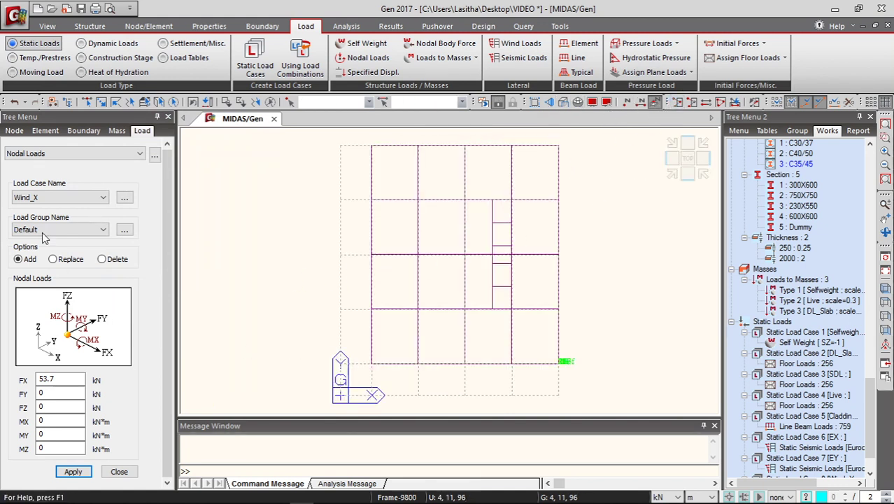
left_click(86, 104)
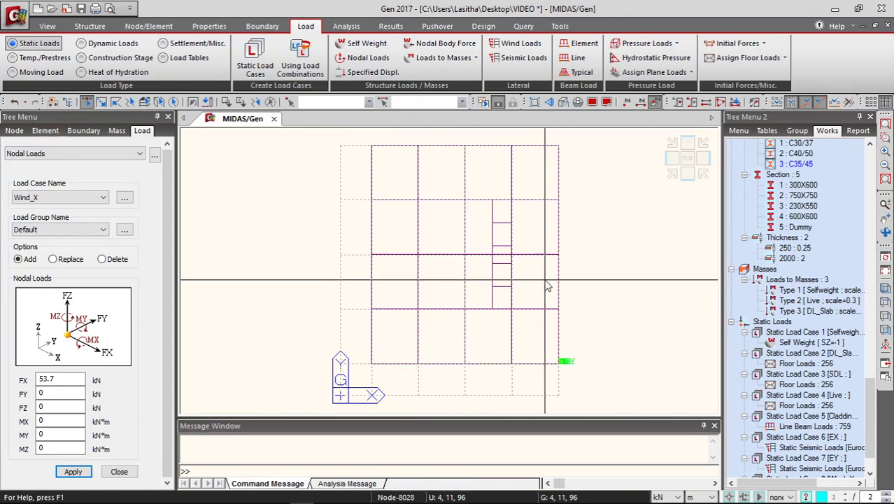
left_click(559, 257)
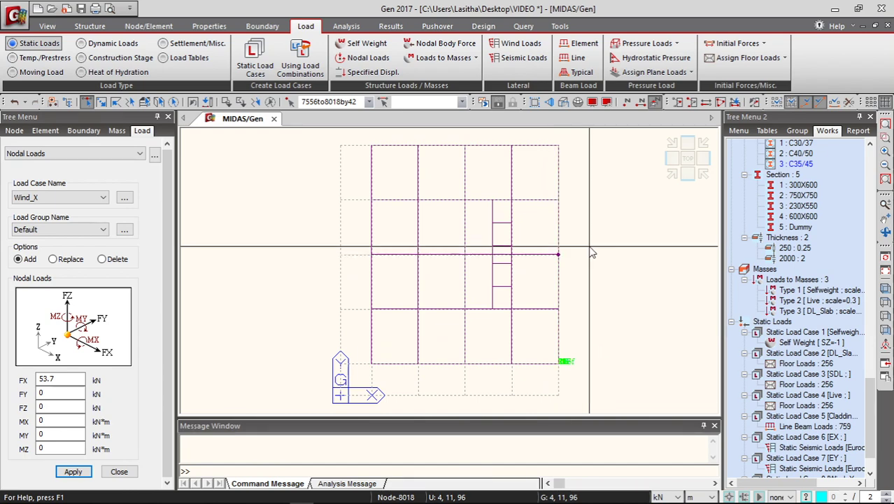
left_click(885, 232)
left_click_drag(616, 282, 594, 266)
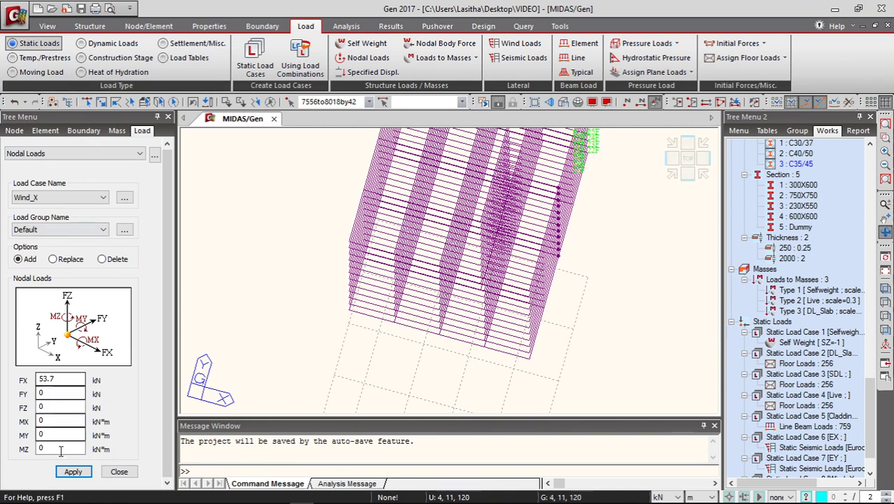
left_click(68, 473)
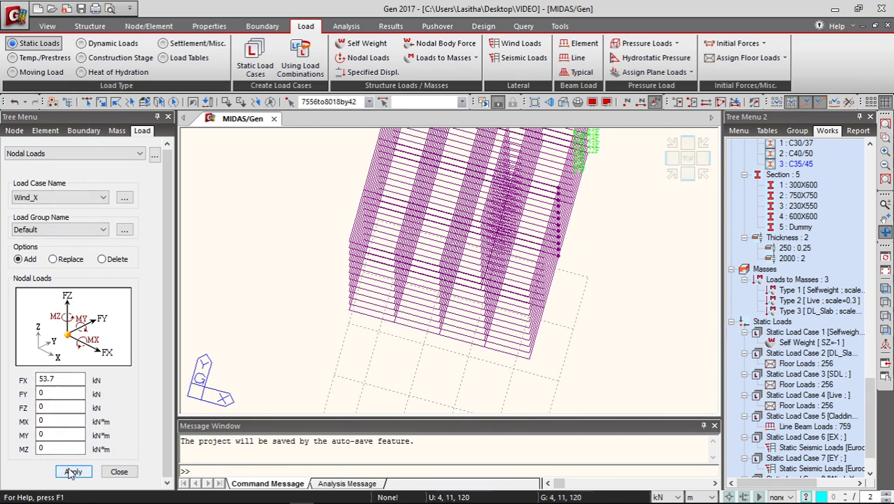
left_click(73, 473)
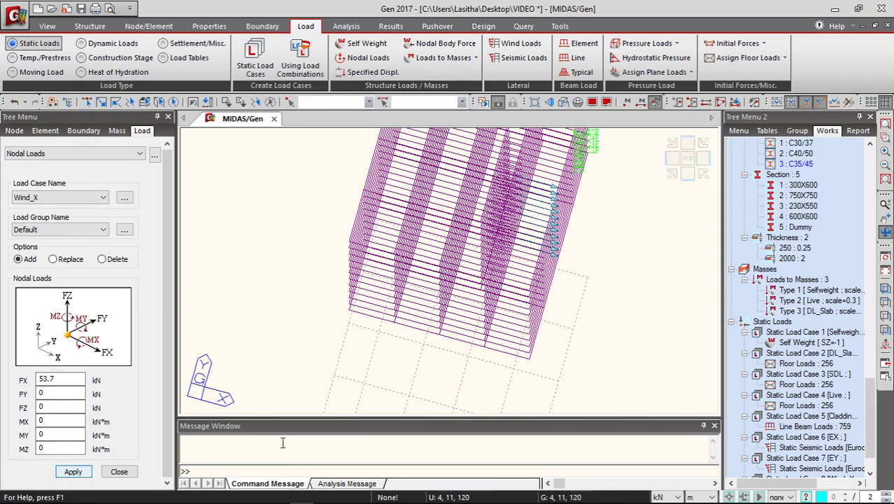
Pick node 8026 in top view and tilt the model into a 3-D view.
left_click(691, 161)
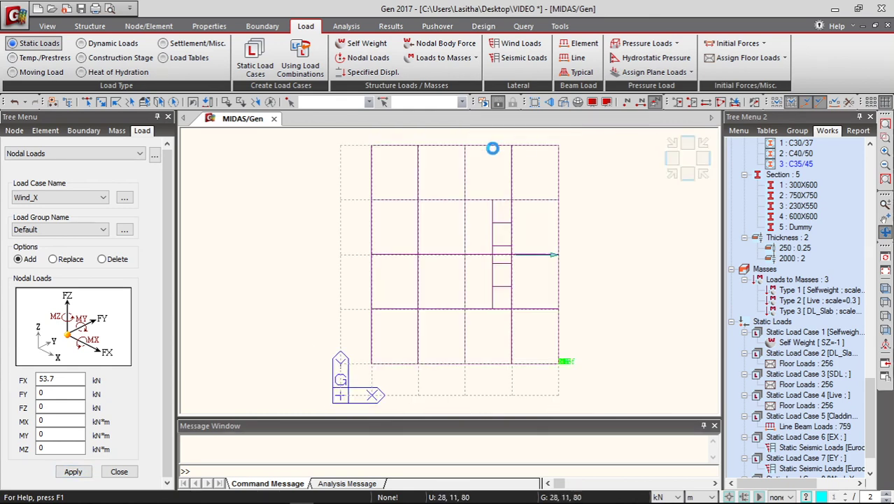
left_click(86, 102)
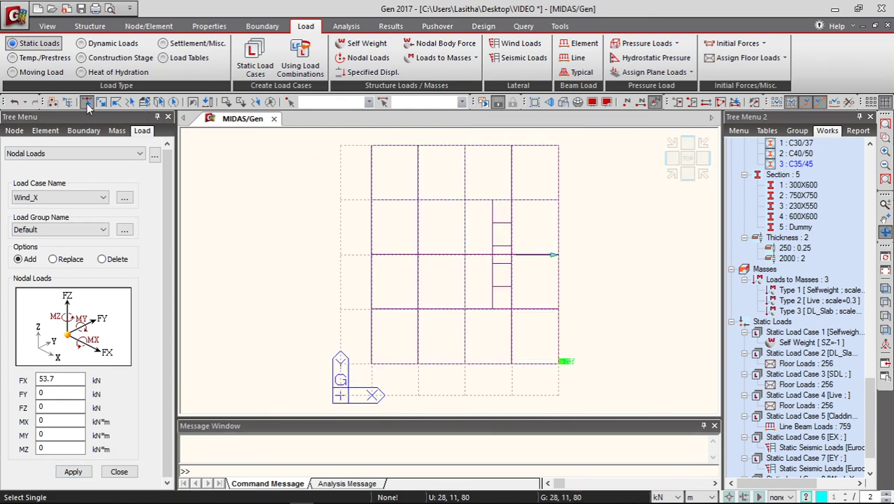
left_click(370, 255)
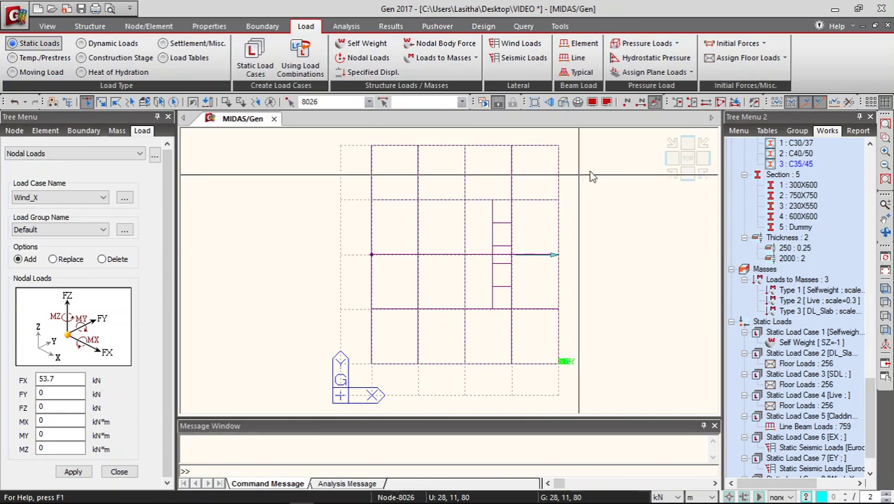
left_click(886, 236)
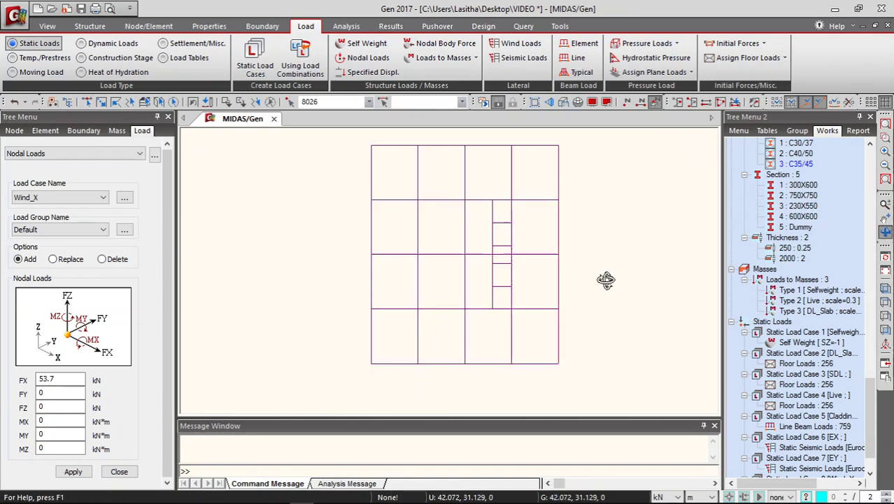
left_click_drag(609, 276, 635, 266)
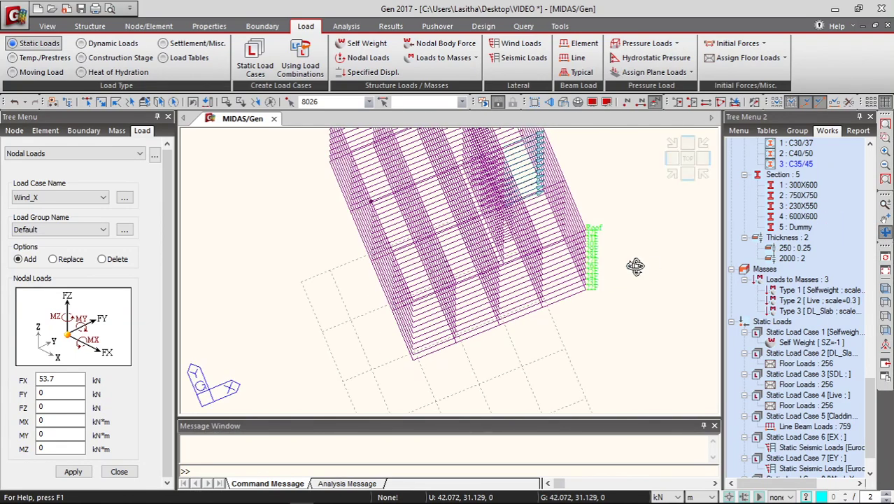
left_click(87, 101)
scroll(410, 239, "up", 5)
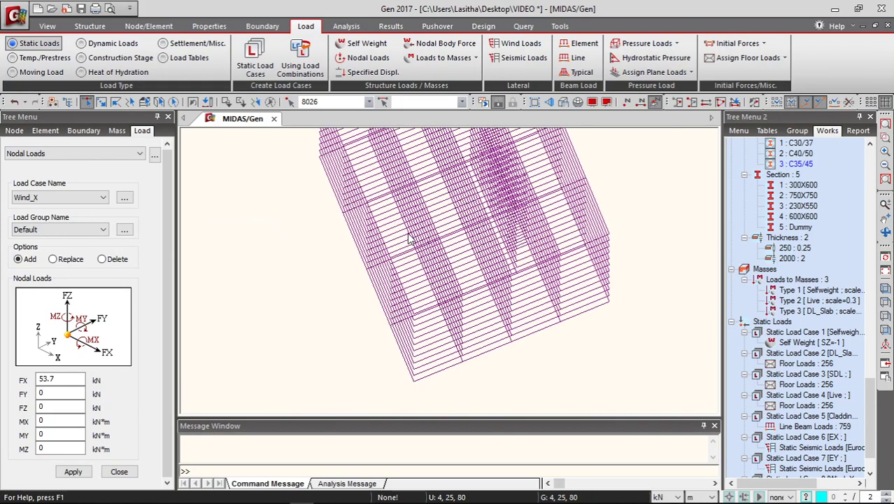
Add the edge nodes down to 7564, skipping an inclined beam, and apply 86 kN Wind_X FX.
left_click(323, 204)
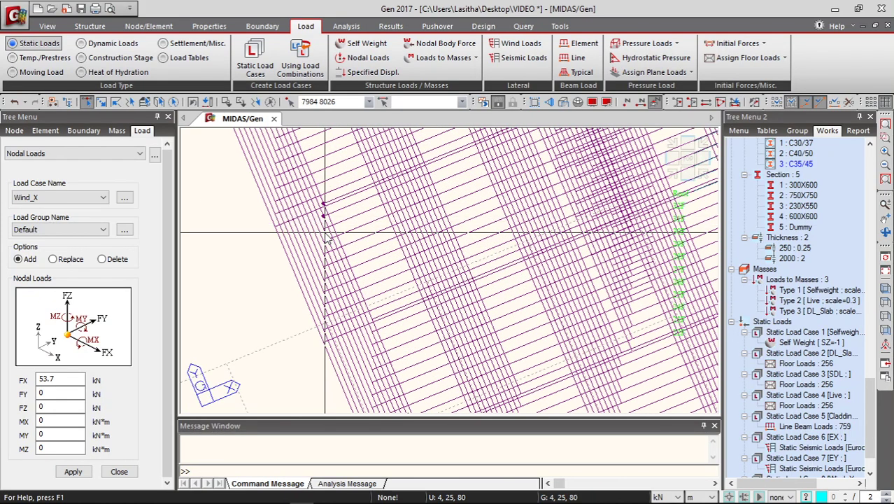
left_click(323, 215)
left_click(324, 242)
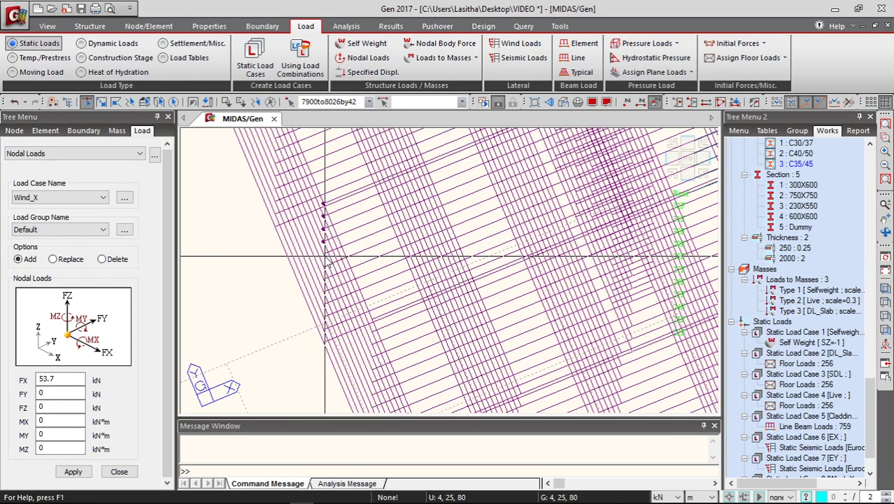
left_click(324, 253)
left_click(324, 267)
left_click(325, 279)
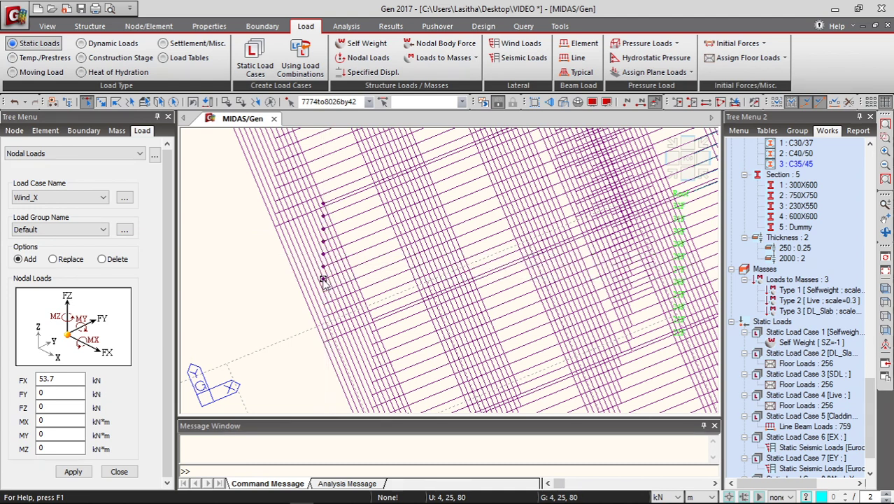
left_click(325, 291)
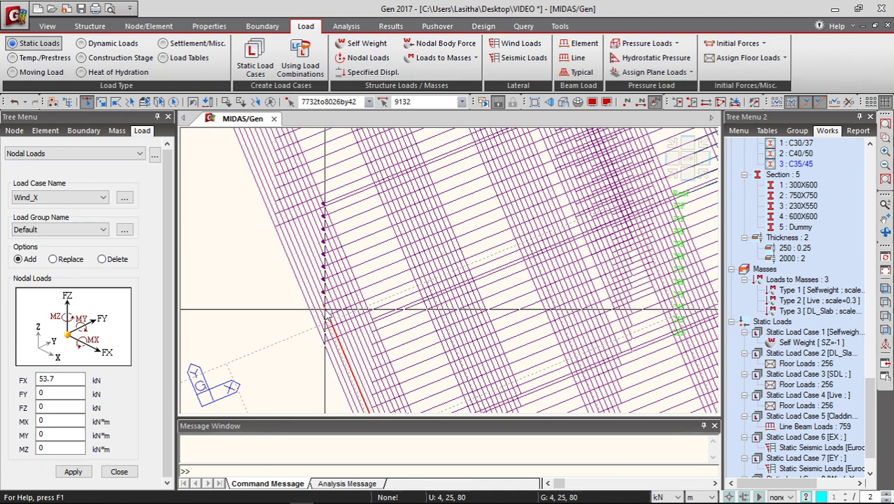
left_click(323, 302)
left_click(324, 304)
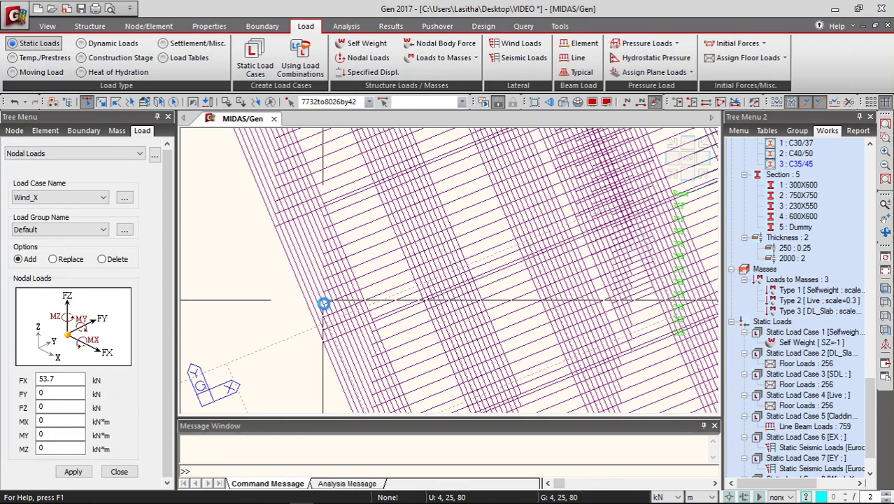
left_click(322, 303)
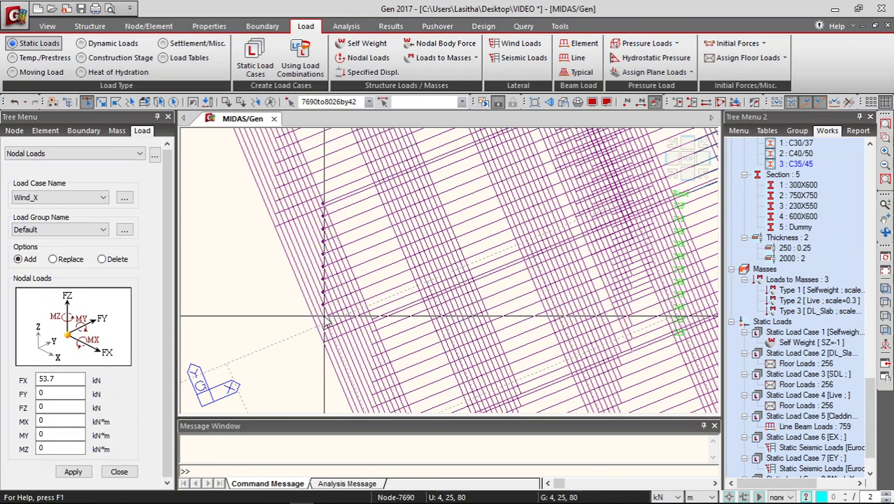
left_click(321, 316)
left_click(322, 329)
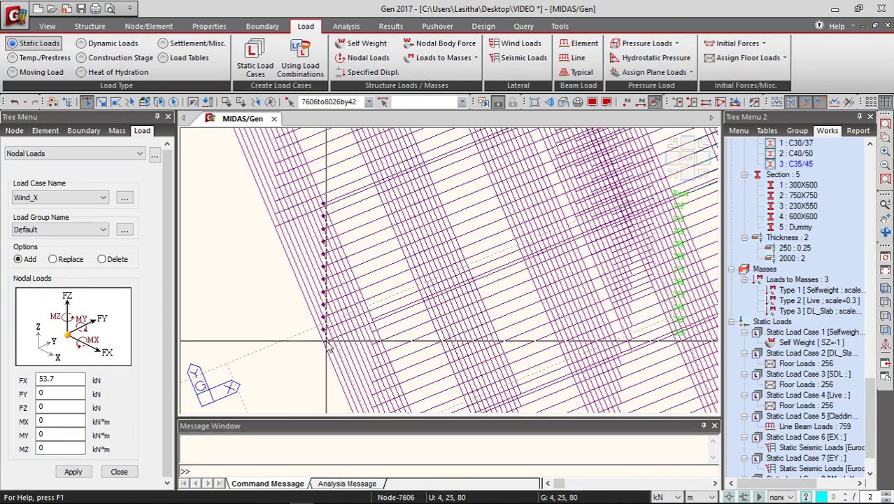
left_click(323, 341)
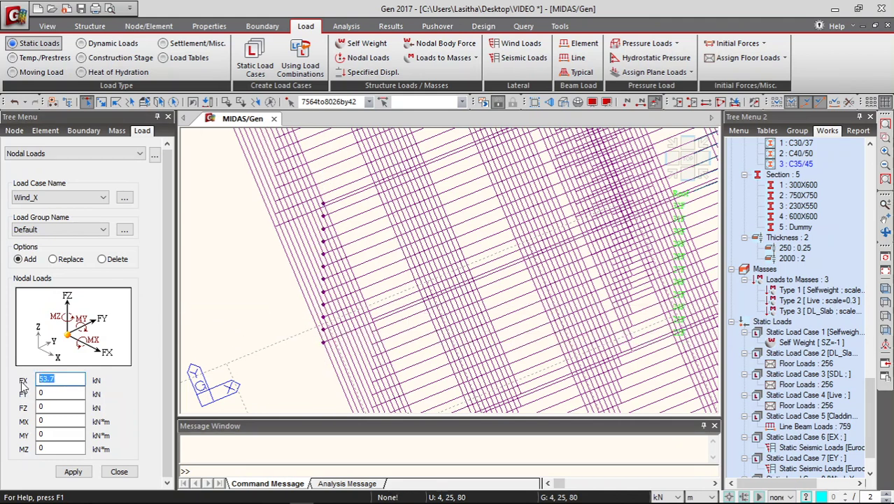
left_click(73, 472)
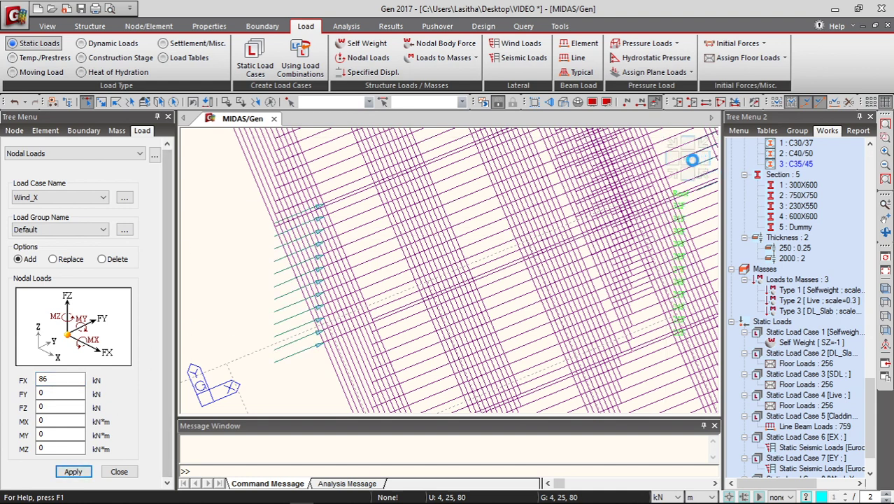
left_click(692, 160)
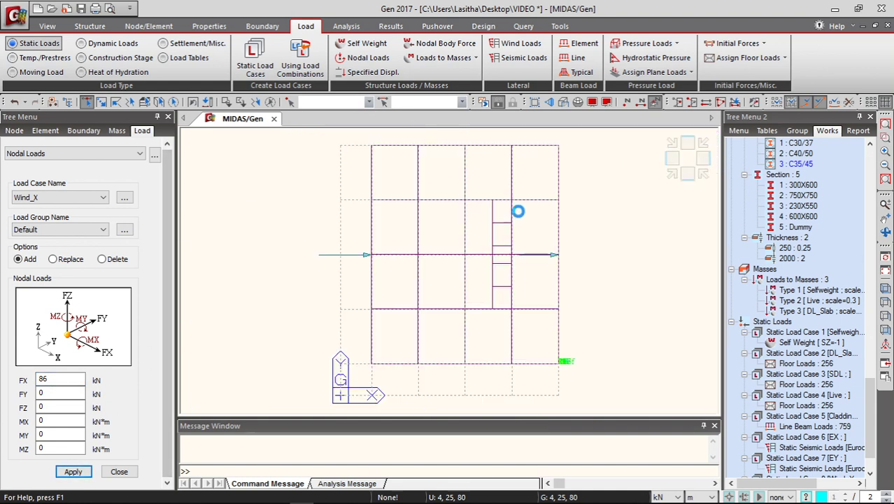
Pick node 8028 and rotate the model into a 3-D view.
left_click(465, 363)
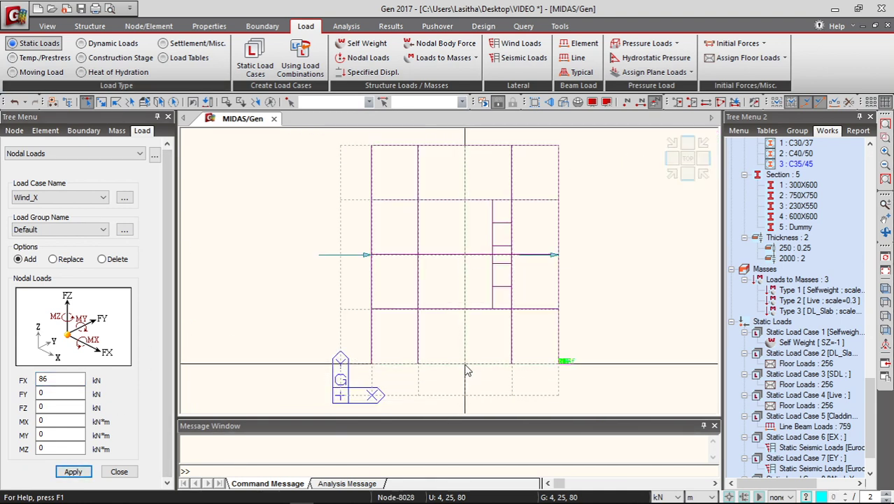
left_click(882, 233)
left_click_drag(648, 320, 680, 313)
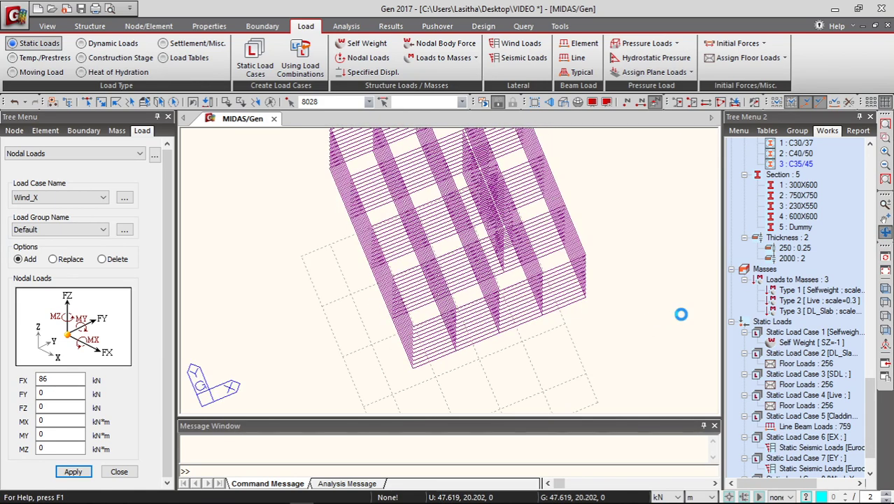
scroll(501, 301, "up", 5)
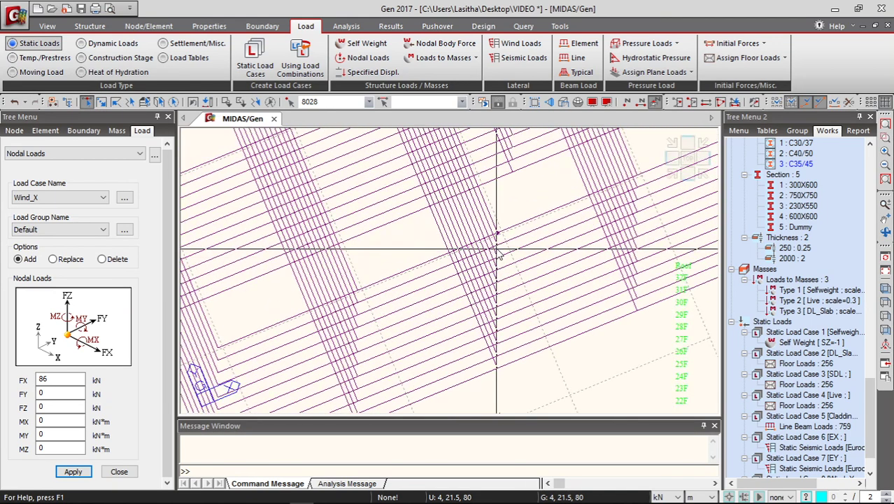
Add the column nodes running from 8028 down to 7566 to the selection, then check the load case list.
left_click(497, 245)
left_click(496, 233)
left_click(497, 256)
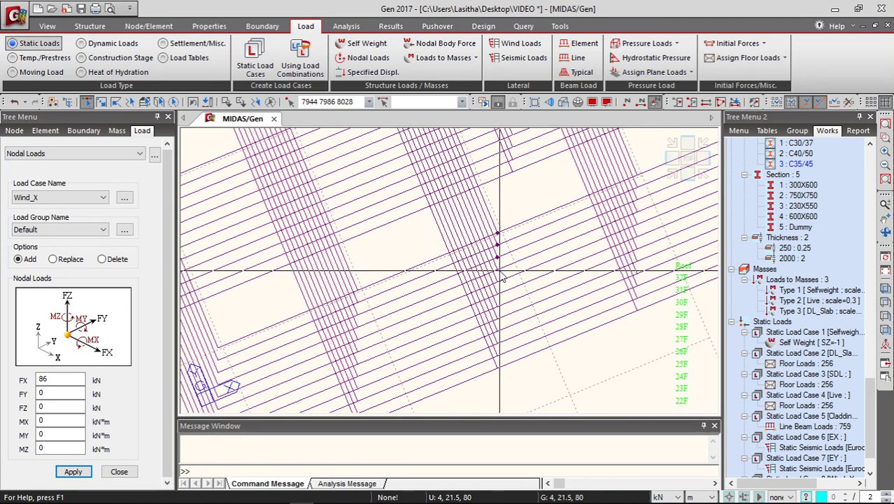
left_click(496, 269)
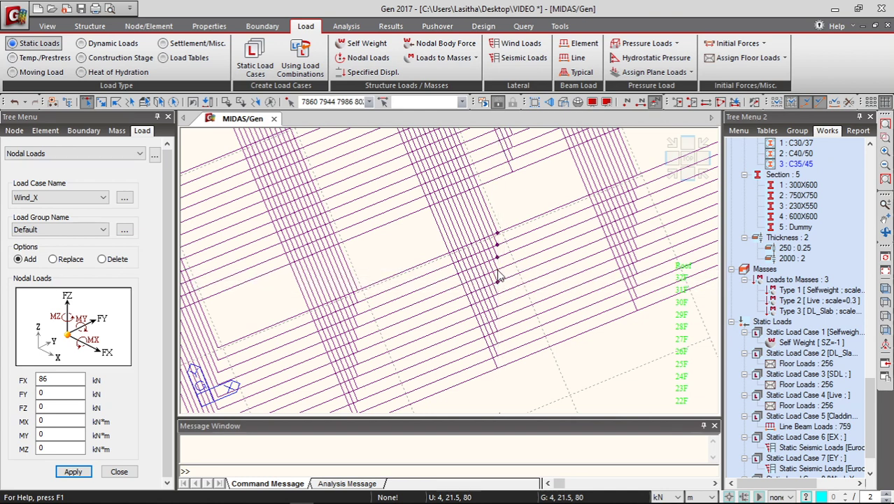
left_click(496, 280)
left_click(496, 292)
left_click(497, 305)
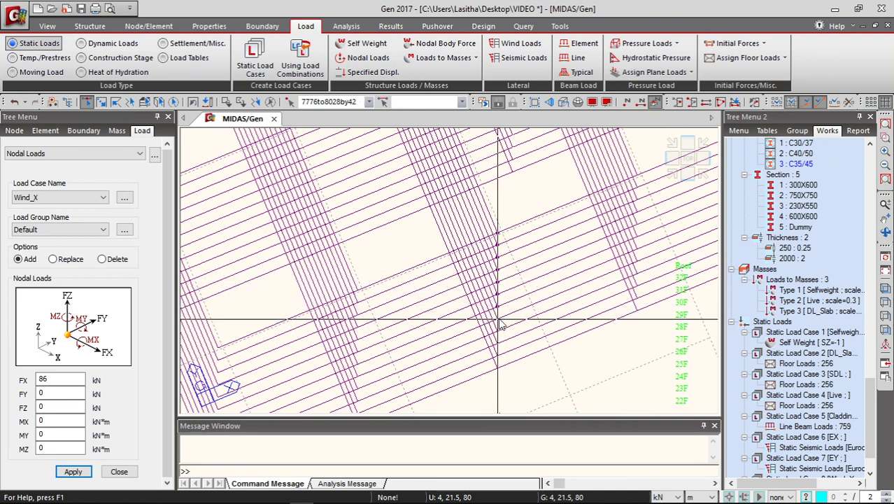
left_click(496, 317)
left_click(496, 330)
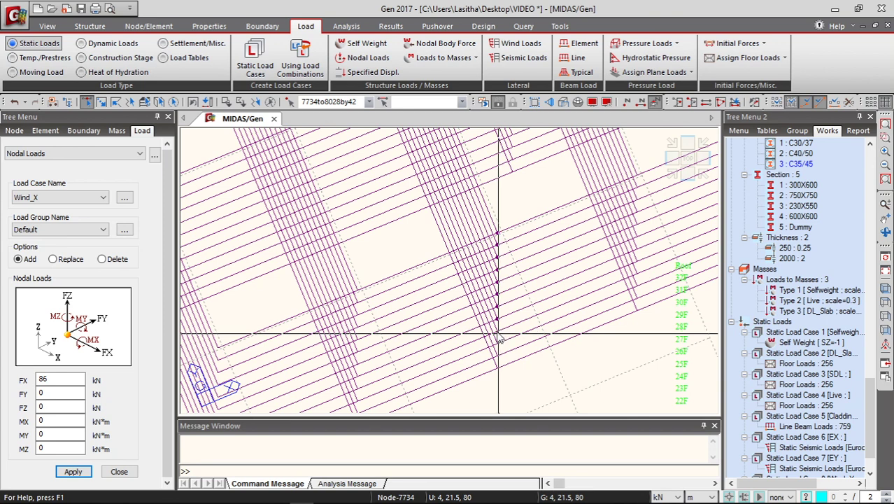
left_click(496, 343)
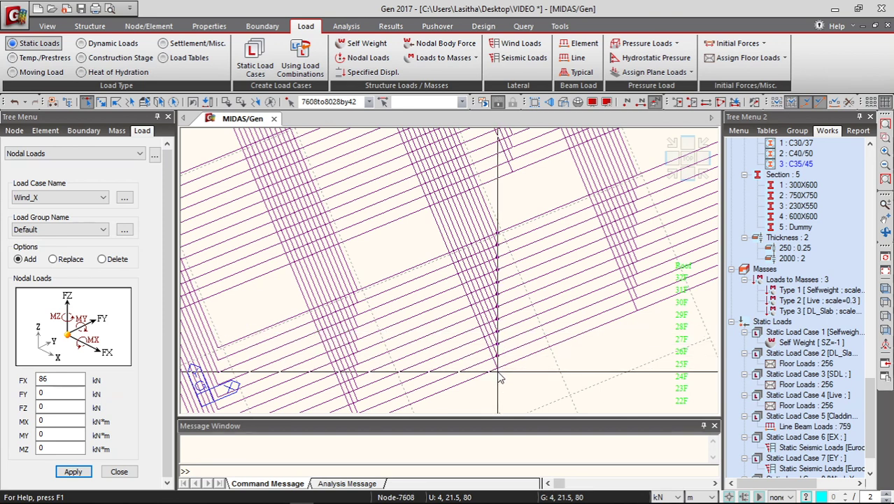
left_click(496, 355)
left_click(496, 368)
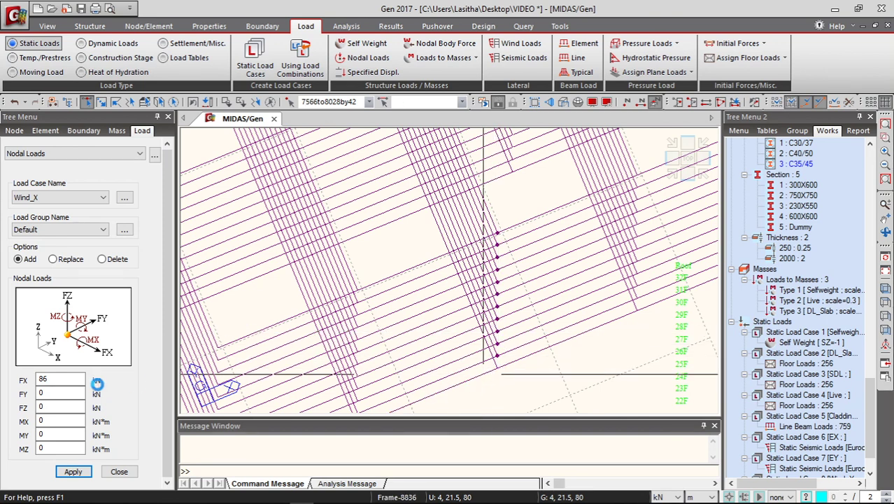
left_click(60, 197)
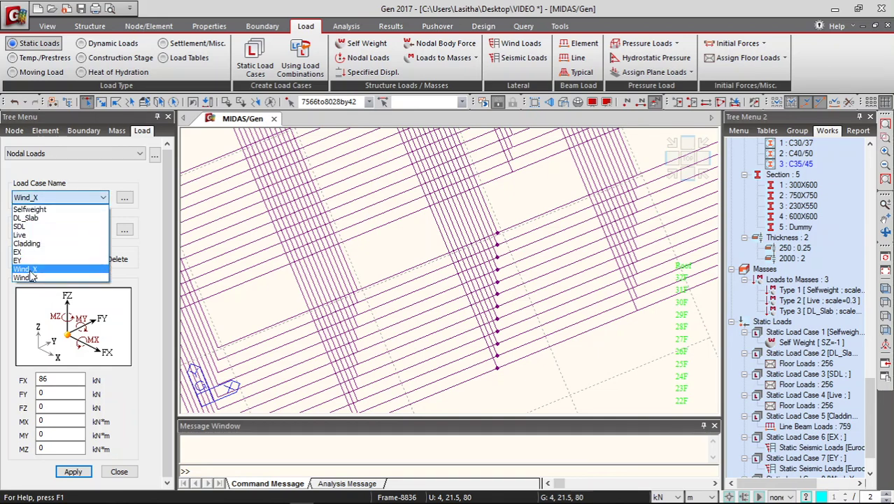
Switch the load case to Wind_Y and apply the 124 kN FY nodal loads.
left_click(30, 269)
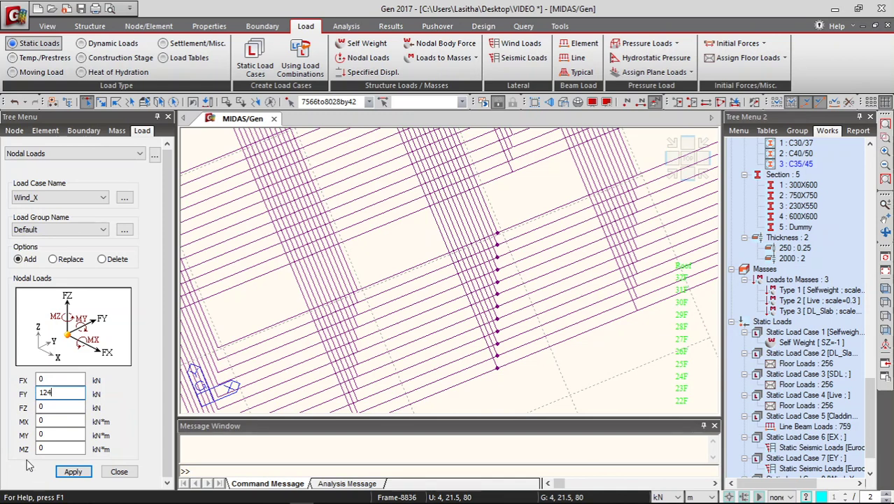
left_click(97, 197)
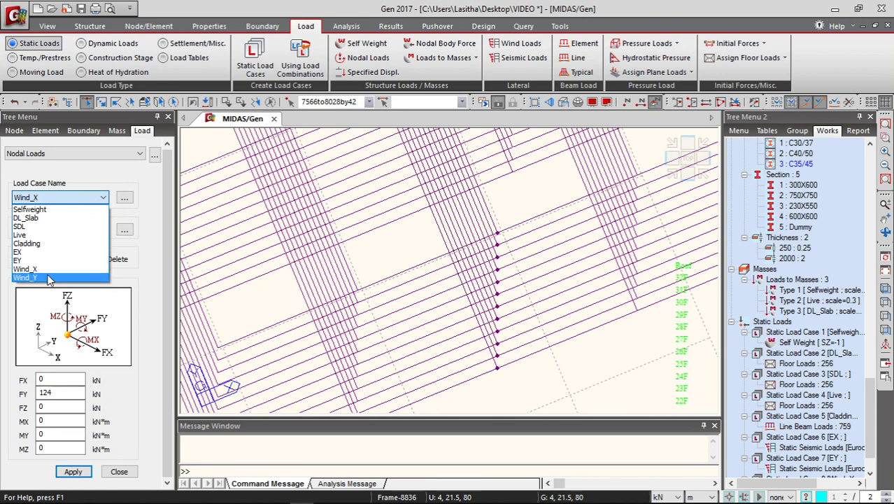
left_click(49, 280)
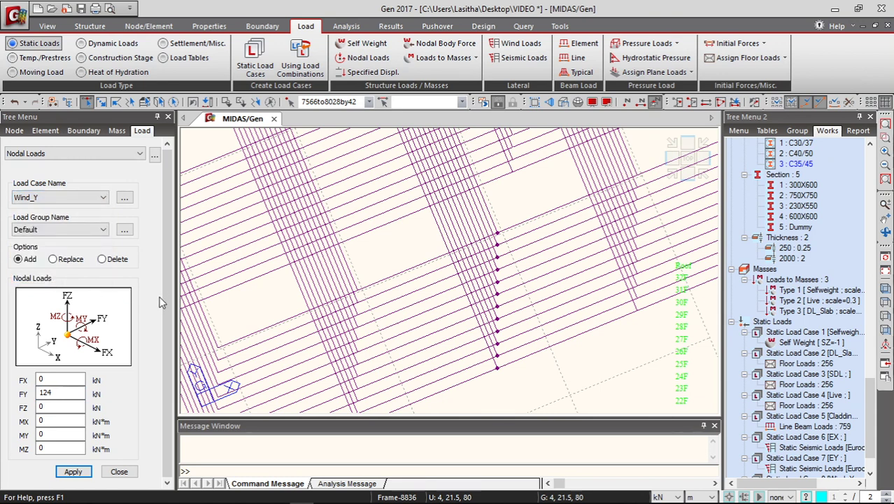
left_click(72, 471)
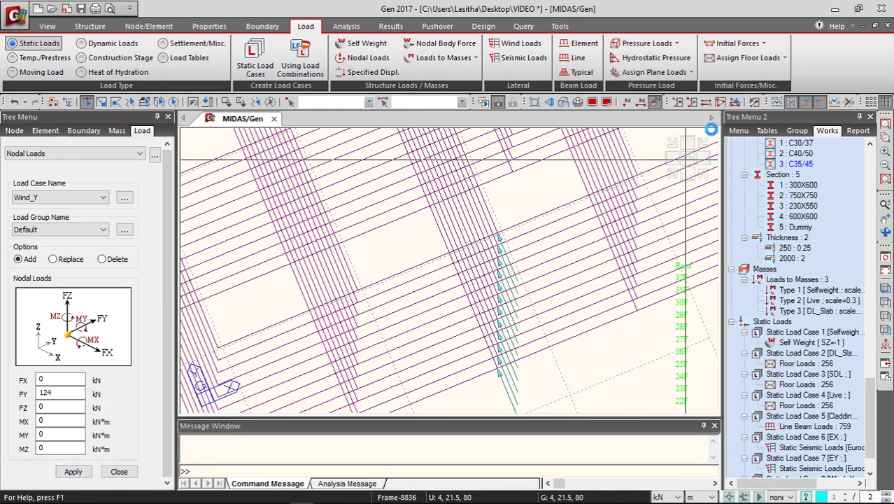
left_click(716, 103)
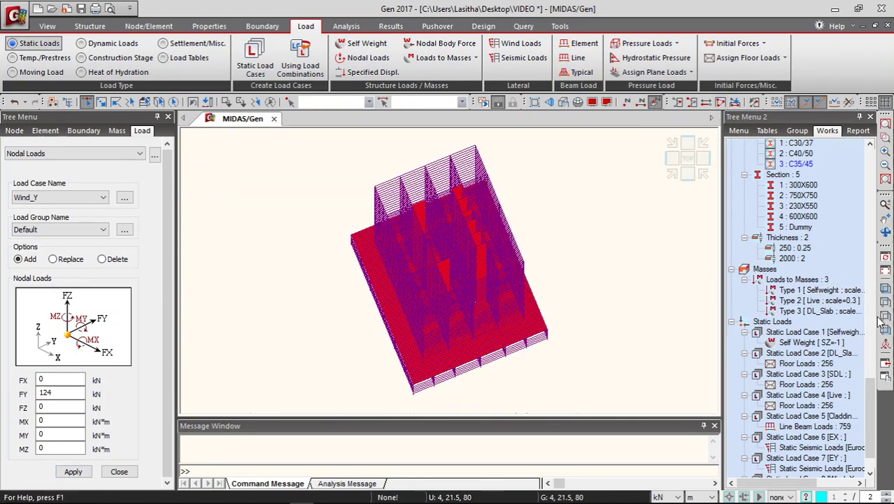
Show the tower's front elevation with the Wind_X and Wind_Y nodal loads displayed.
left_click(884, 322)
scroll(764, 432, "down", 2)
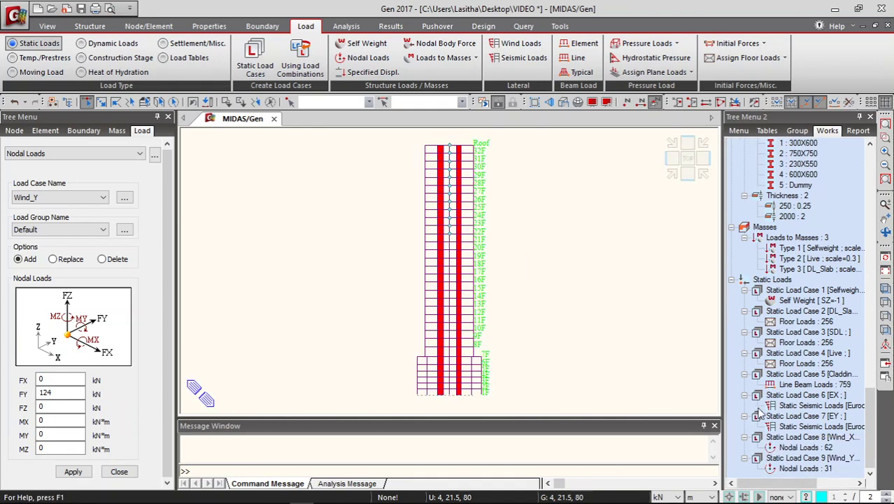
left_click(801, 448)
right_click(801, 448)
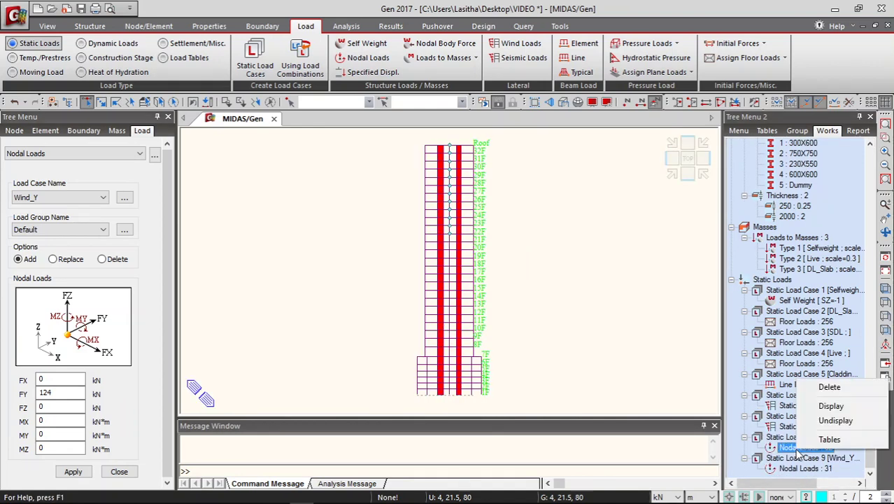
left_click(829, 407)
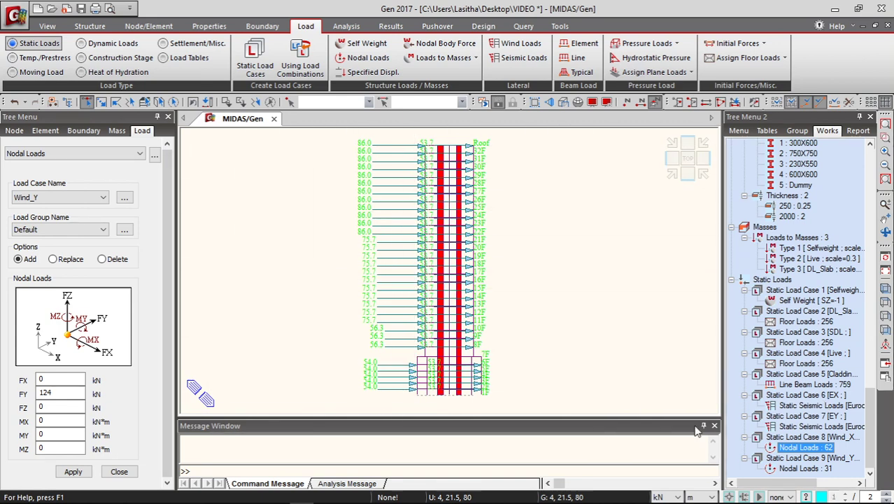
left_click(804, 468)
right_click(803, 468)
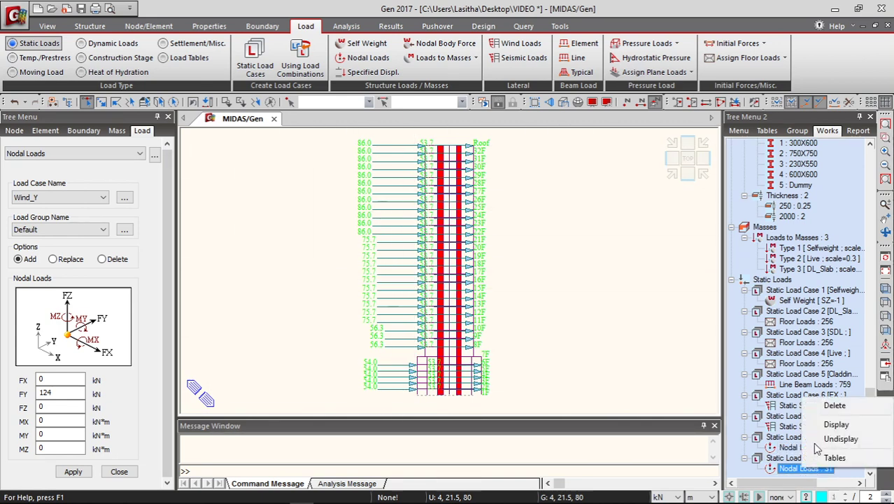
left_click(826, 425)
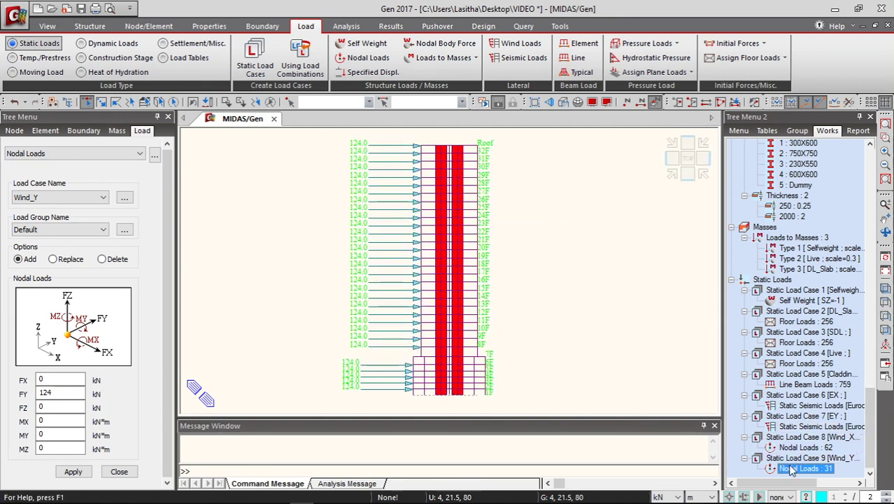
Hide the nodal load arrows again.
right_click(786, 437)
left_click(814, 437)
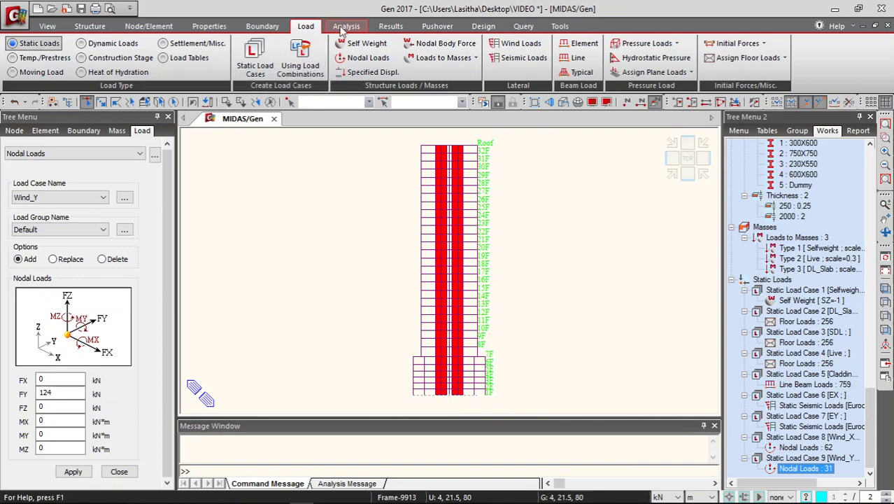
left_click(390, 26)
In the Concrete Design load combinations, add Wind_X at factor 1.5 to cLCB1.
left_click(19, 54)
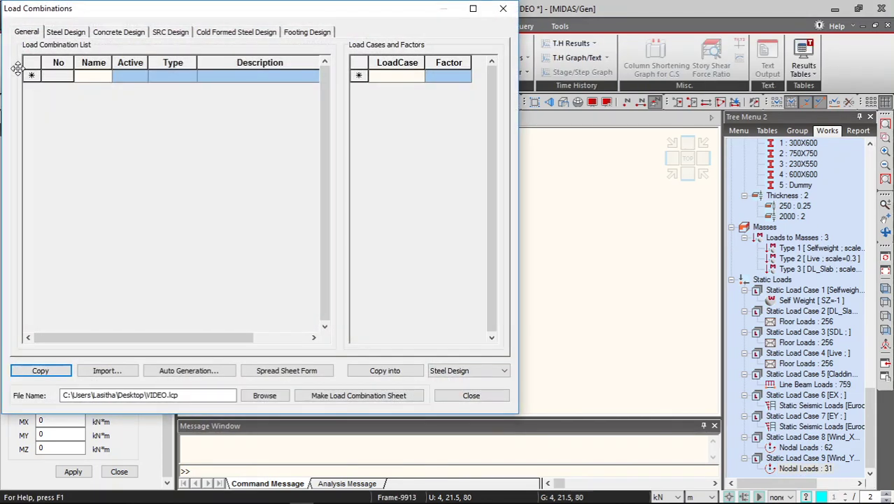
left_click(138, 33)
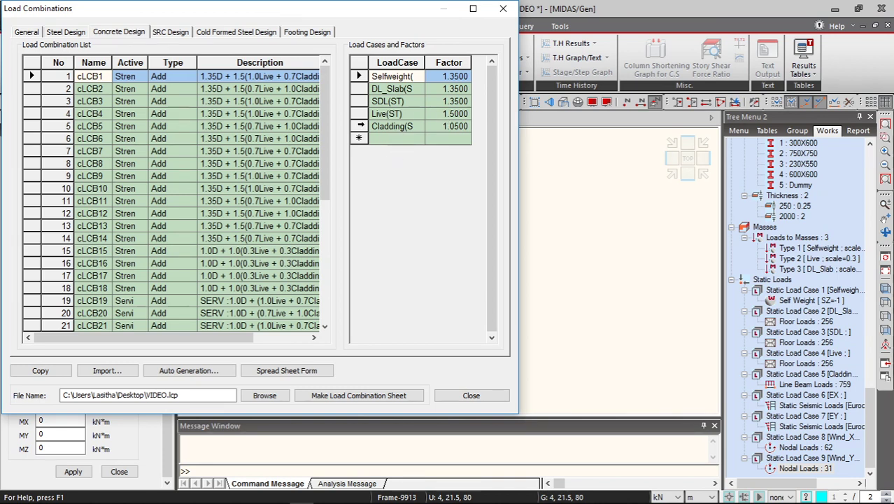
left_click(377, 139)
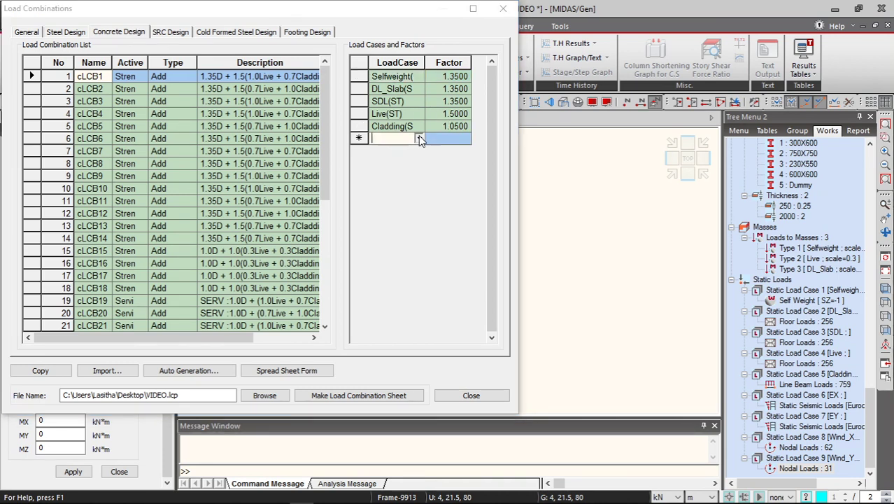
left_click(418, 137)
left_click(392, 224)
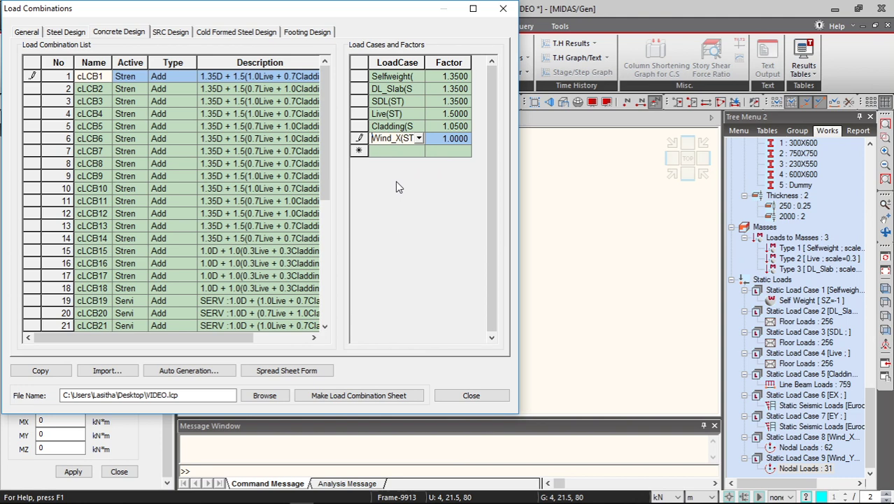
left_click(439, 138)
type(".5")
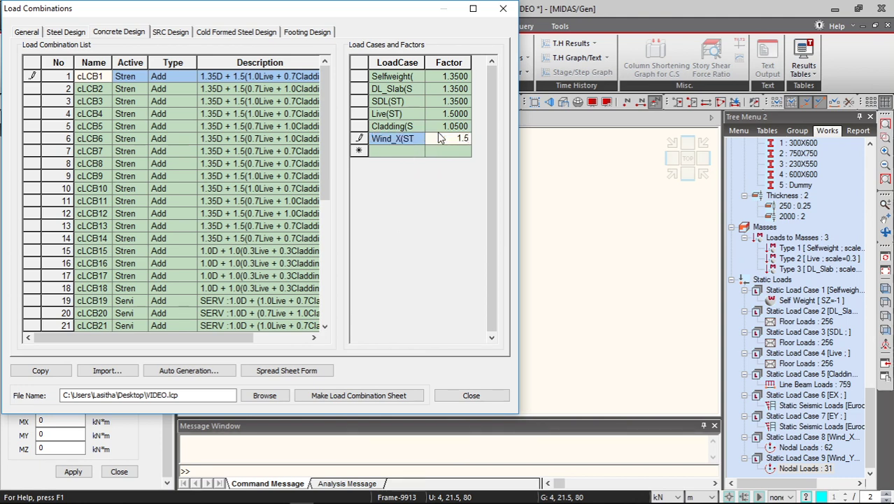
left_click(391, 151)
Add Wind_Y at factor 1.5 to cLCB1.
left_click(418, 151)
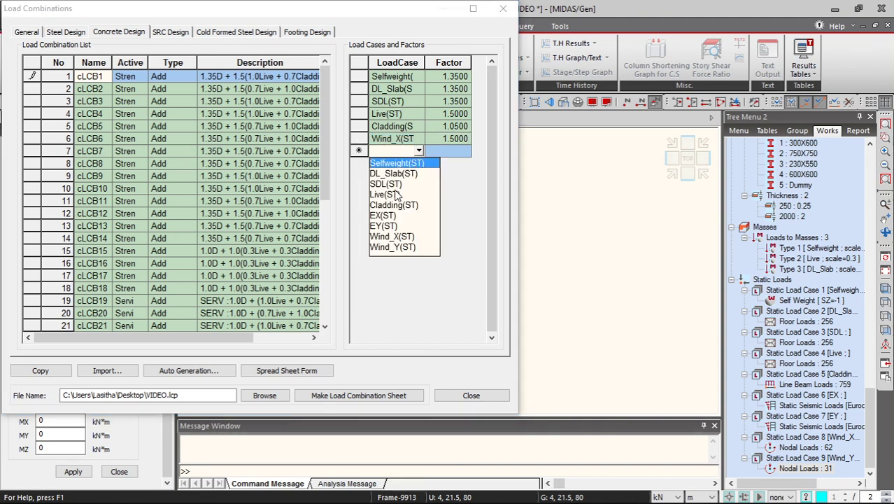
left_click(393, 246)
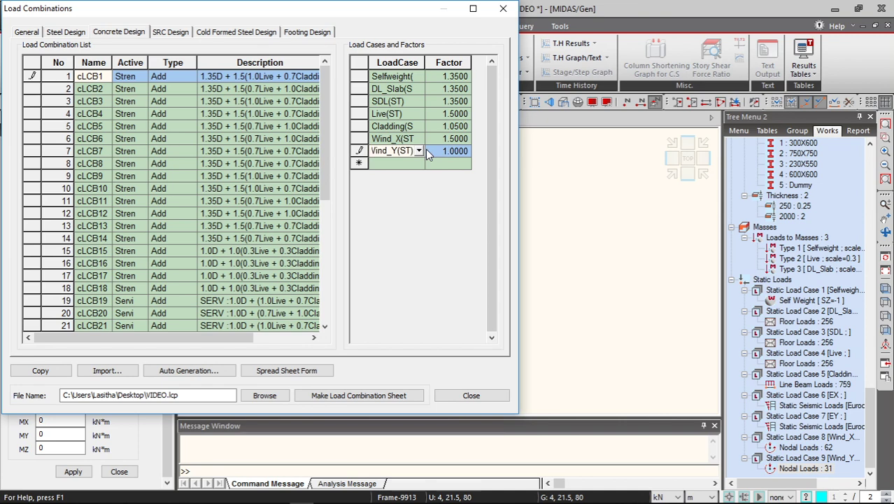
left_click(431, 152)
key("BackSpace")
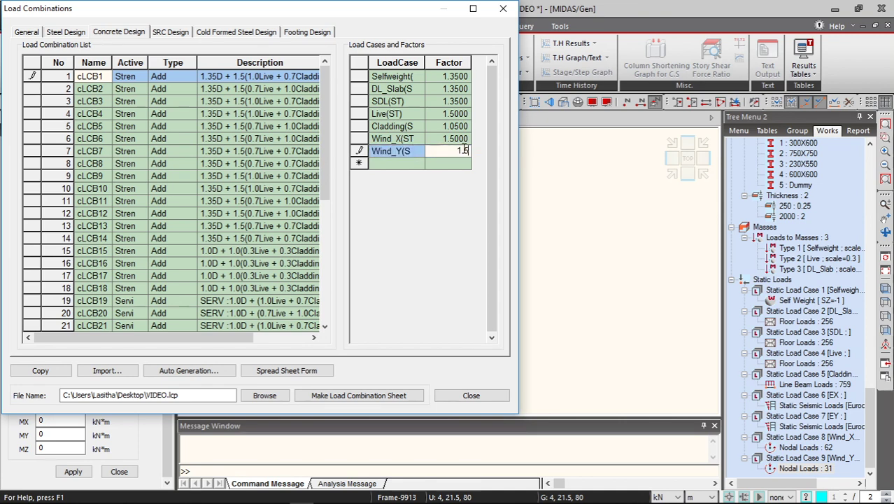
left_click(418, 165)
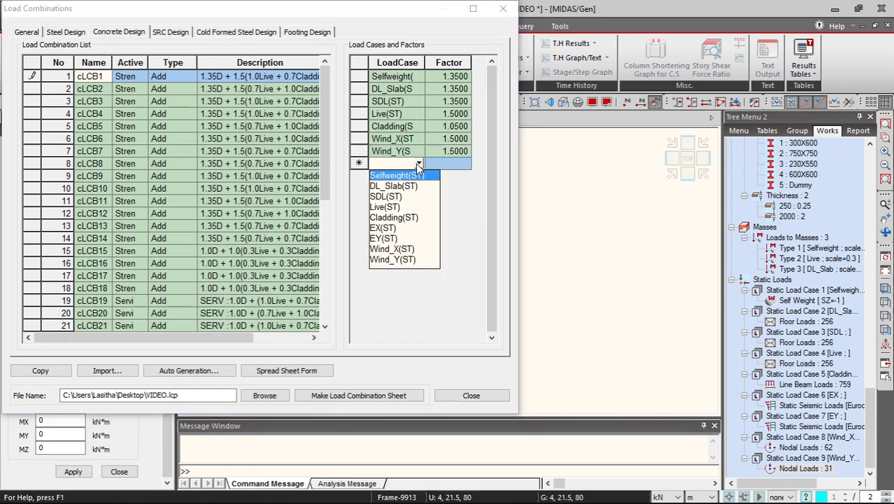
left_click(460, 208)
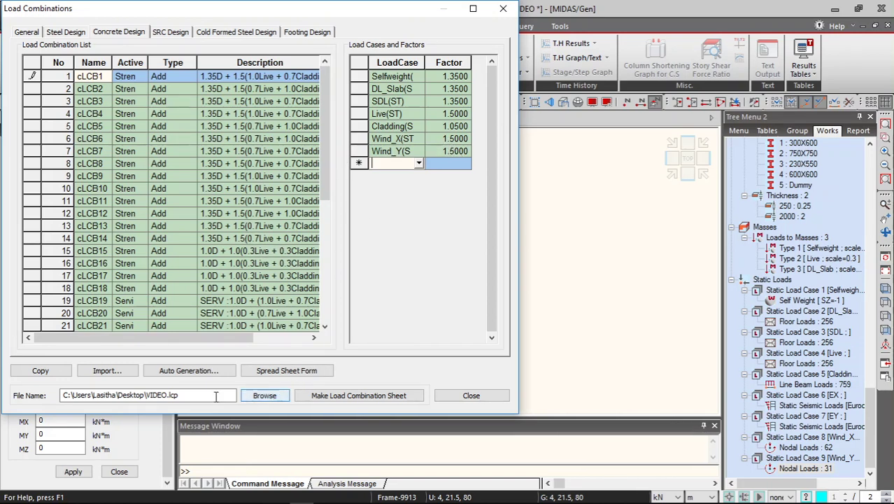
Select every row of the Concrete Design list and delete all cLCB combinations.
scroll(172, 276, "down", 6)
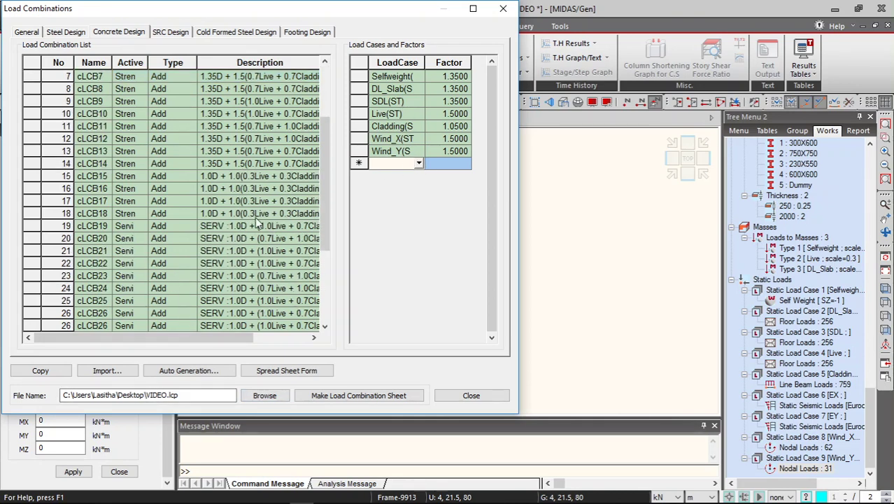
left_click_drag(95, 63, 230, 63)
left_click(229, 63)
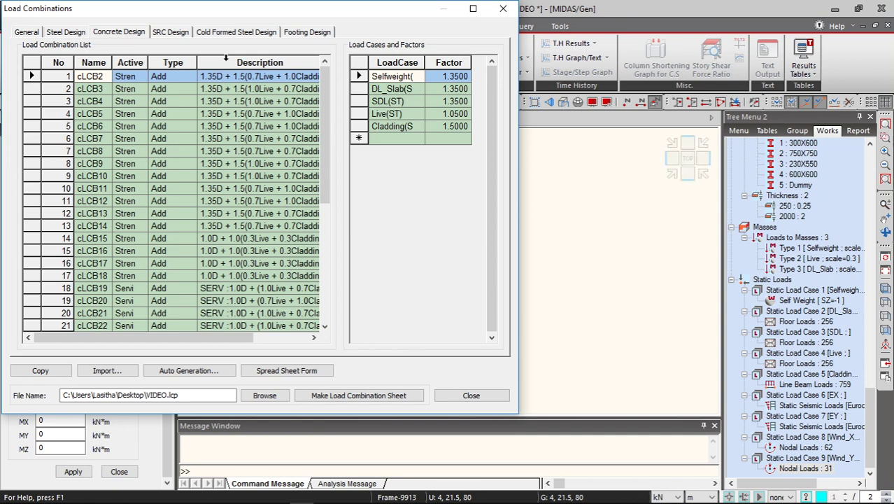
left_click_drag(88, 62, 300, 55)
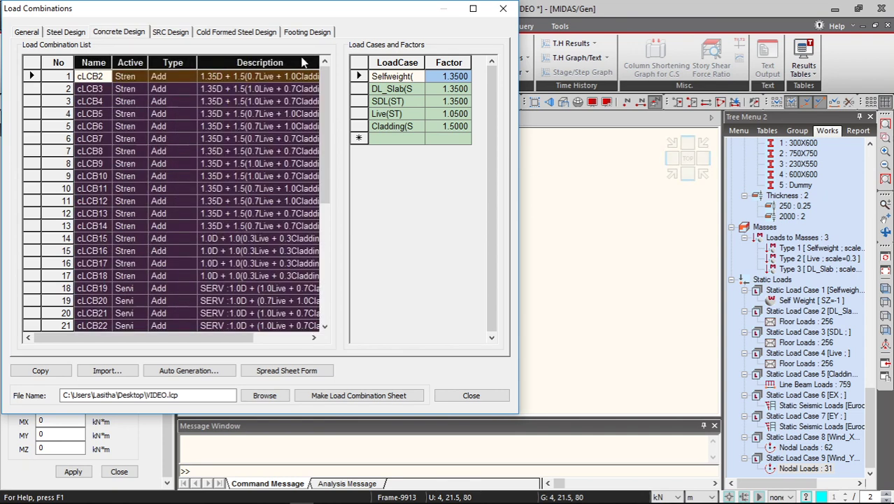
left_click(303, 63)
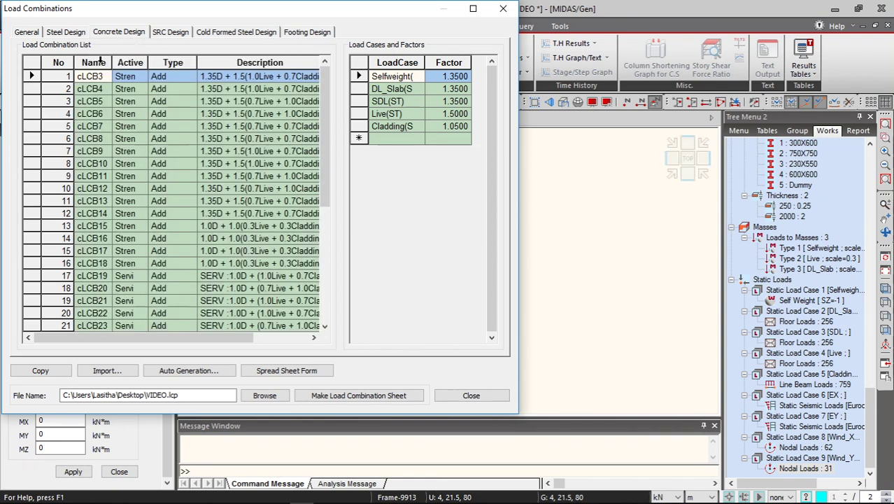
left_click_drag(101, 62, 203, 56)
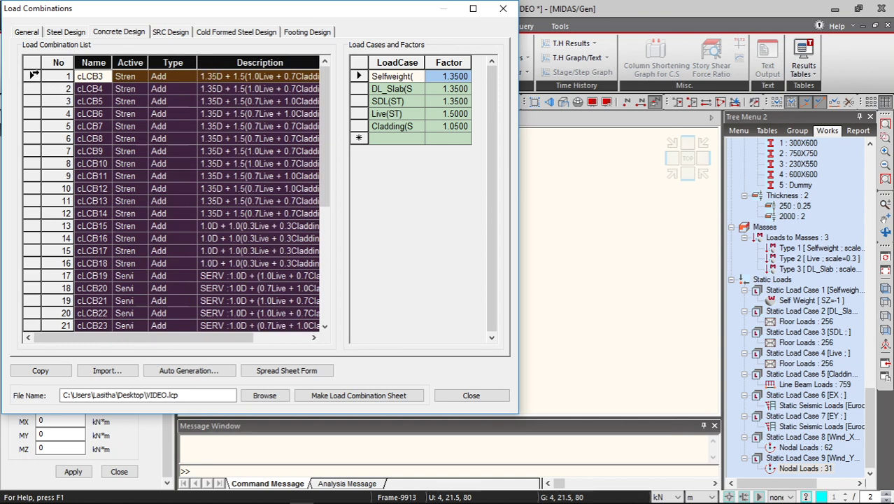
left_click_drag(33, 74, 26, 353)
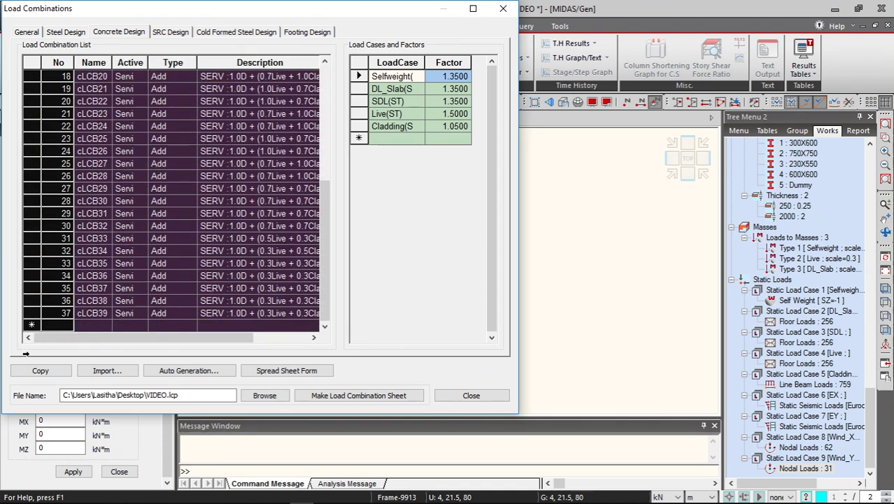
key("Delete")
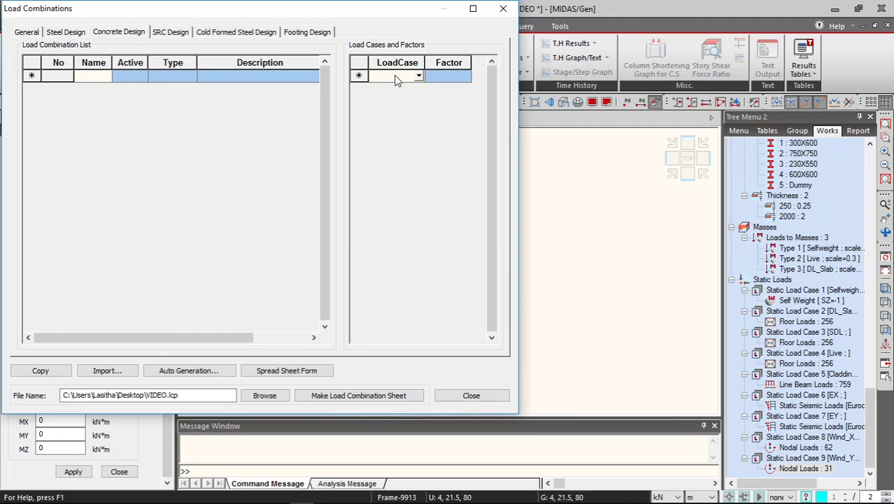
Auto-generate Eurocode concrete combinations with the Singapore national annex.
left_click(198, 377)
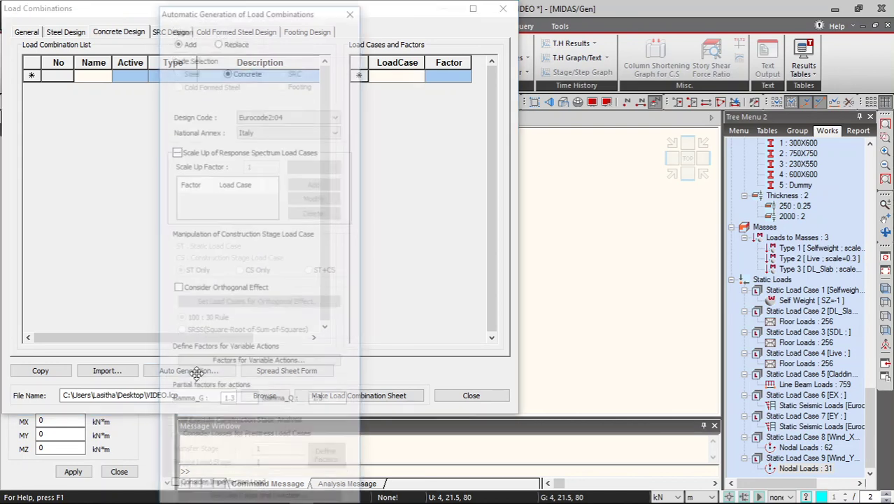
left_click(256, 130)
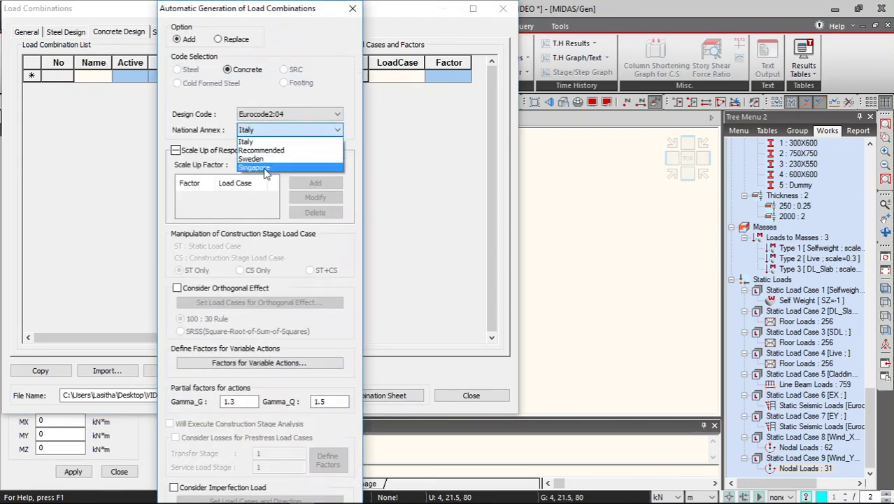
left_click(262, 156)
left_click(176, 150)
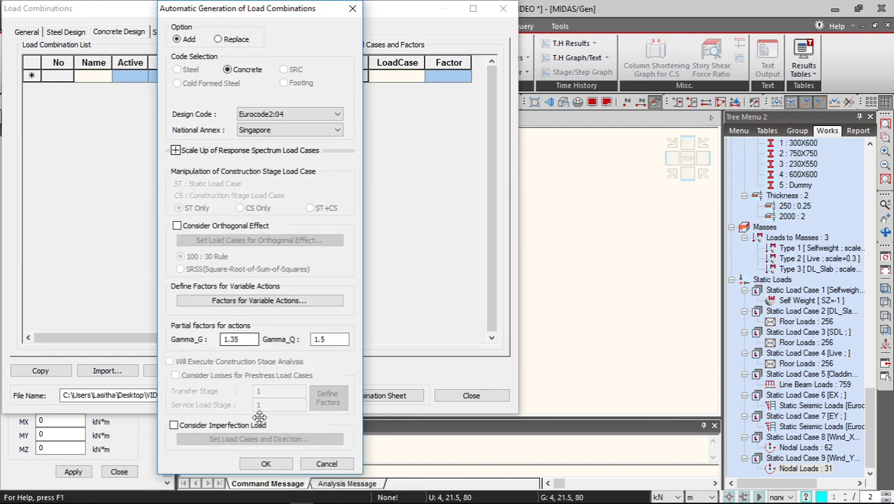
left_click(266, 463)
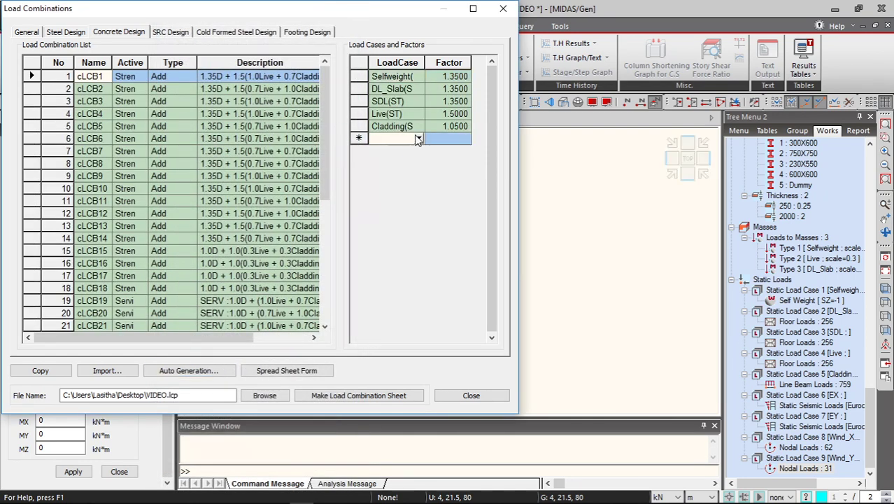
Add Wind_X and Wind_Y rows, each with factor 1.5, to cLCB1.
left_click(418, 138)
left_click(387, 216)
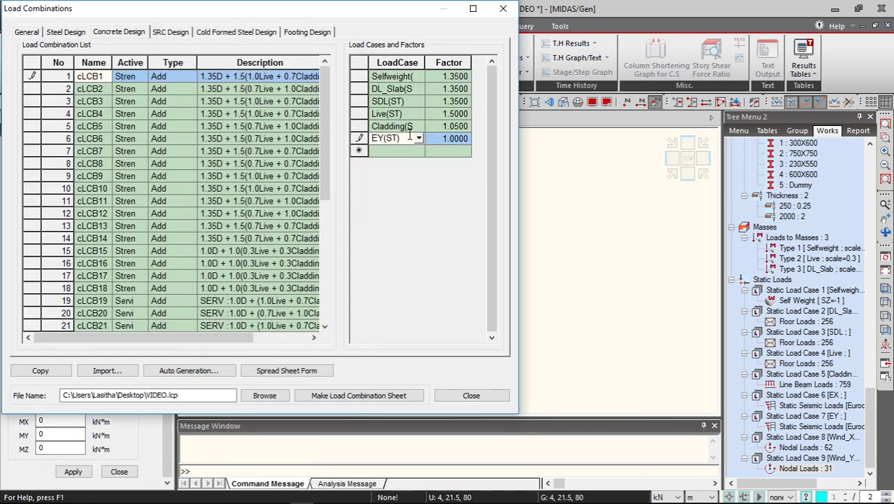
left_click(418, 138)
left_click(391, 223)
left_click(418, 150)
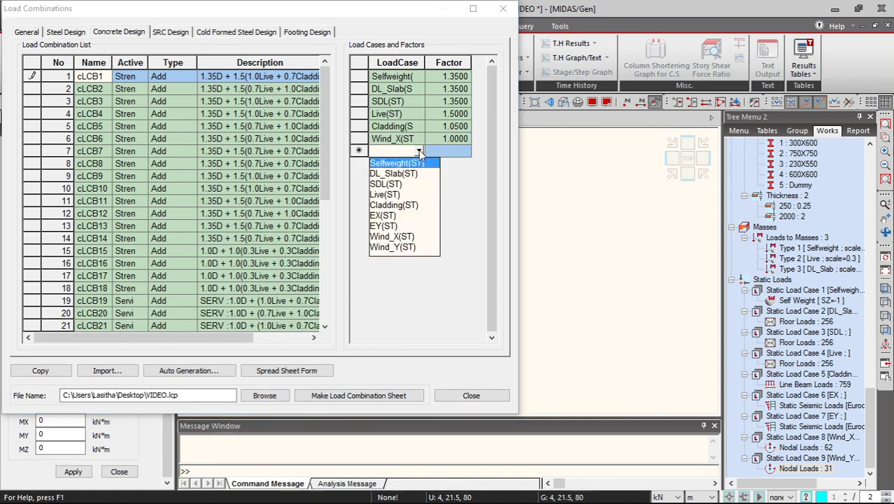
left_click(418, 151)
left_click(418, 151)
left_click(389, 247)
left_click(433, 136)
type("1.5")
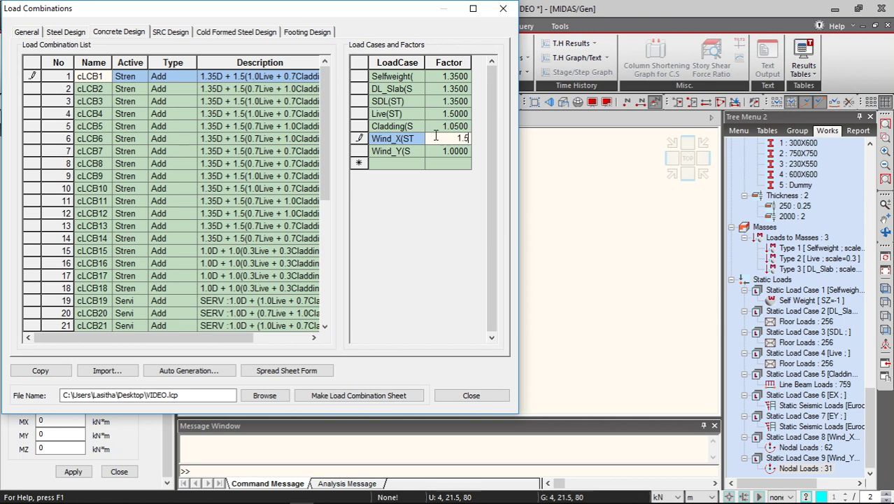
left_click(438, 153)
type("1.5")
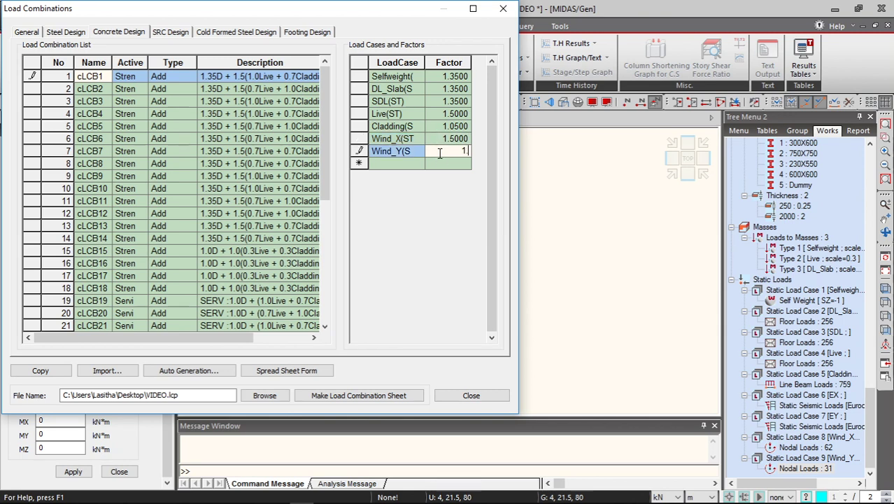
left_click(391, 165)
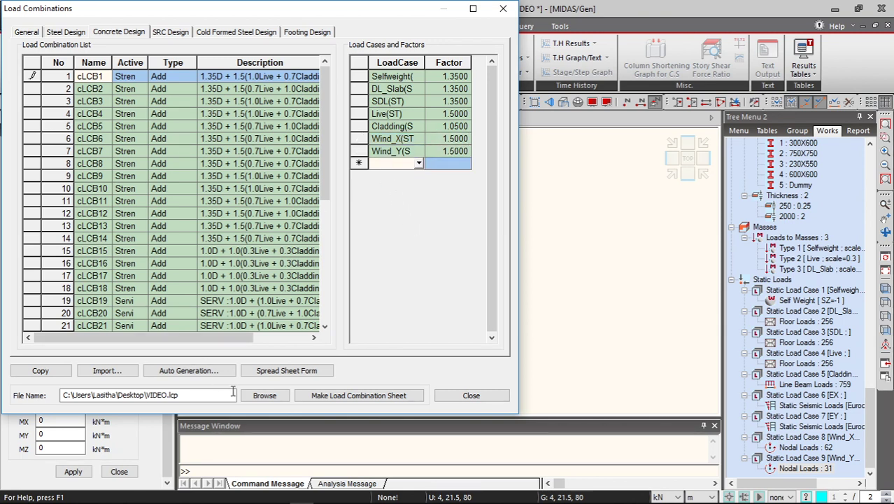
Regenerate the concrete combinations using the Singapore annex.
left_click(180, 371)
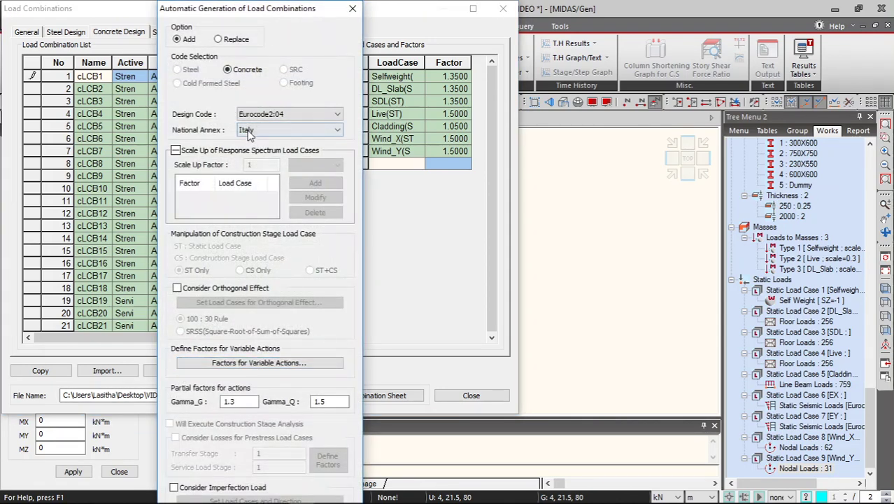
left_click(249, 133)
left_click(266, 167)
left_click(175, 150)
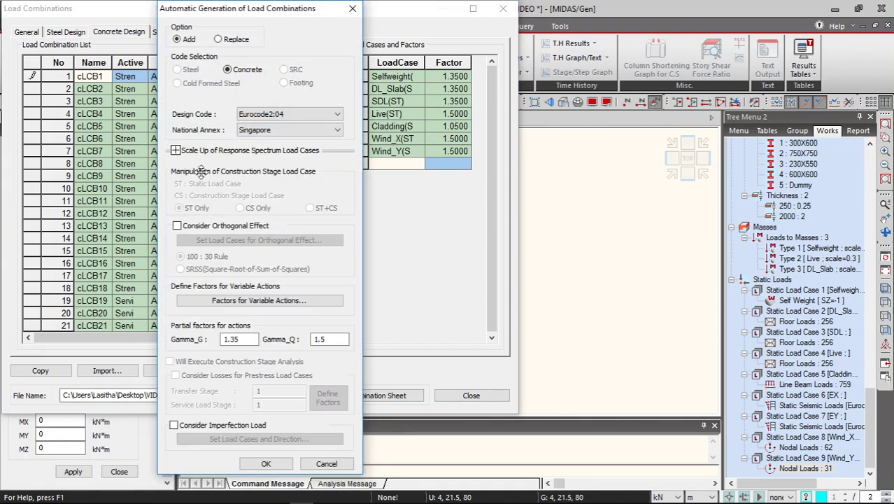
left_click(245, 460)
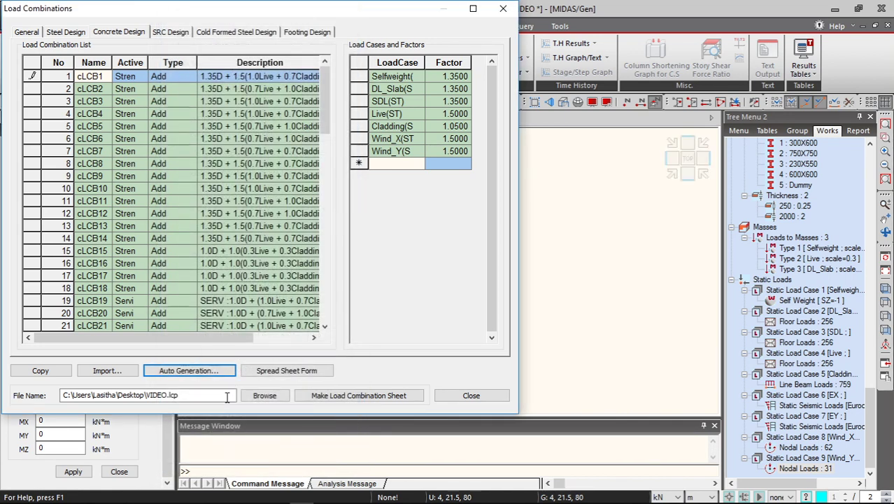
Scroll through the generated combinations and widen the Description column.
scroll(172, 253, "down", 19)
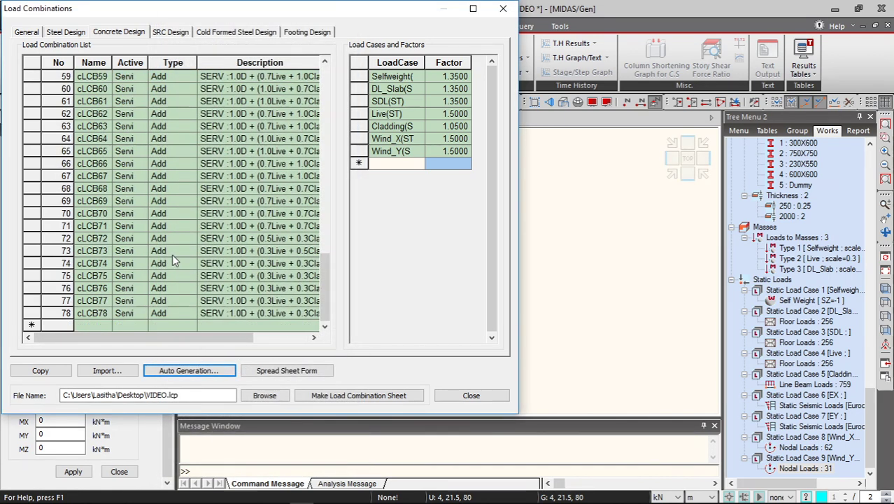
left_click_drag(196, 338, 239, 337)
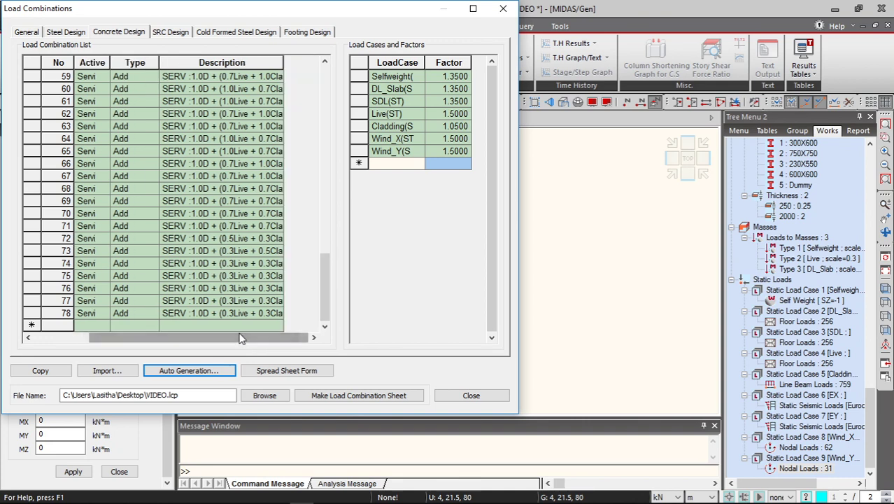
left_click_drag(283, 61, 312, 60)
scroll(187, 258, "up", 19)
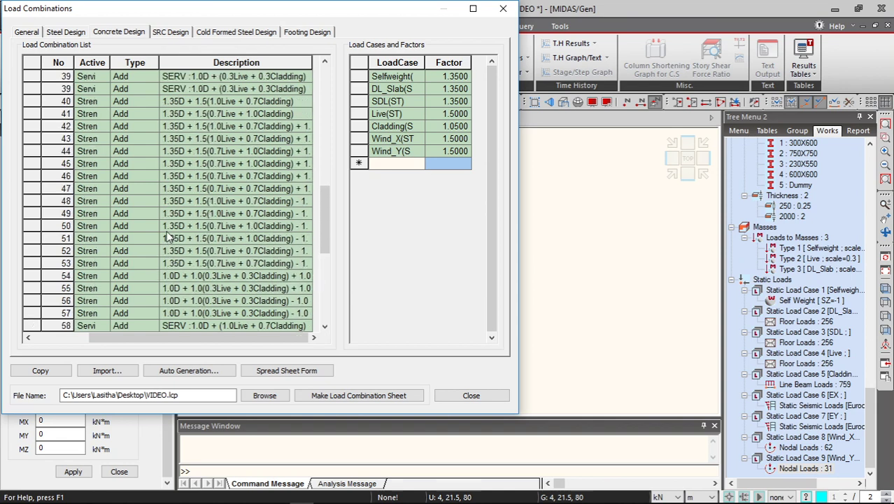
left_click_drag(190, 337, 135, 333)
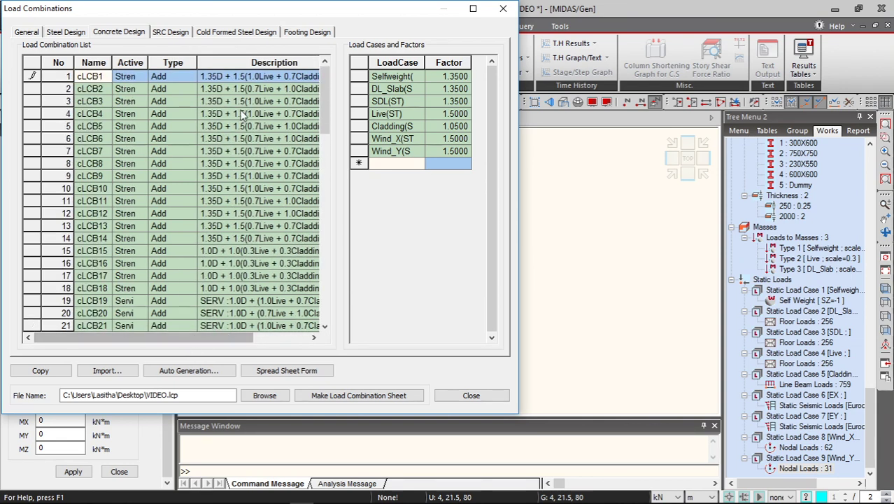
Read the full descriptions of cLCB4, cLCB3 and cLCB6 to confirm their wind terms.
left_click(234, 113)
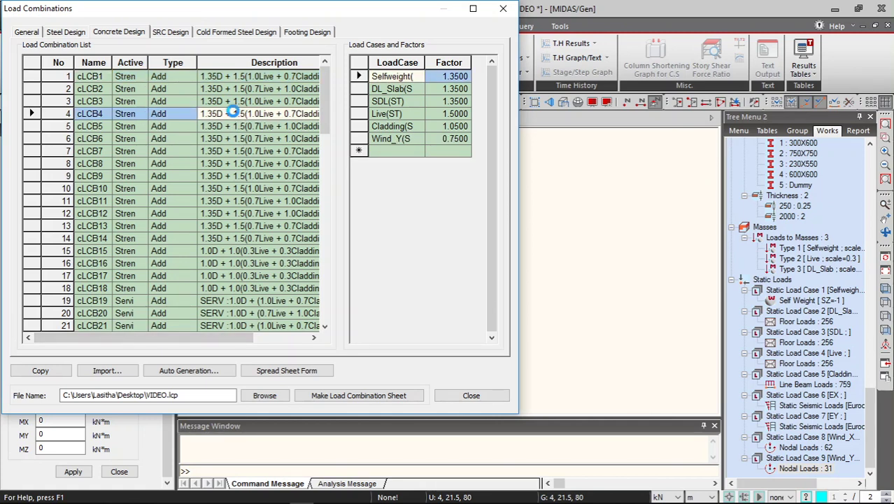
key("Down")
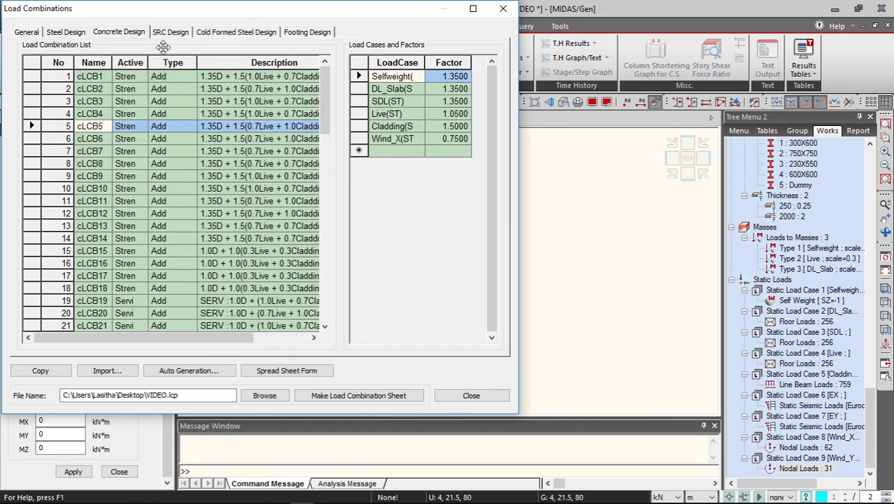
left_click(226, 114)
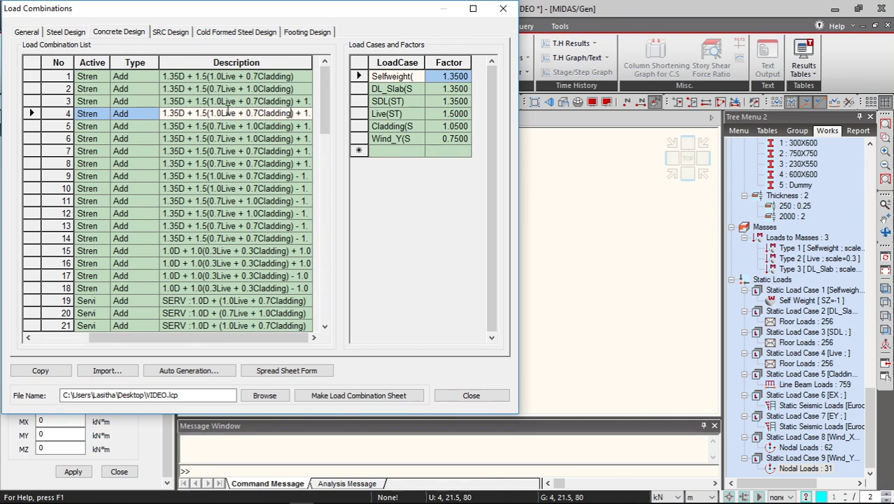
key("Right")
key("Right")
key("Right")
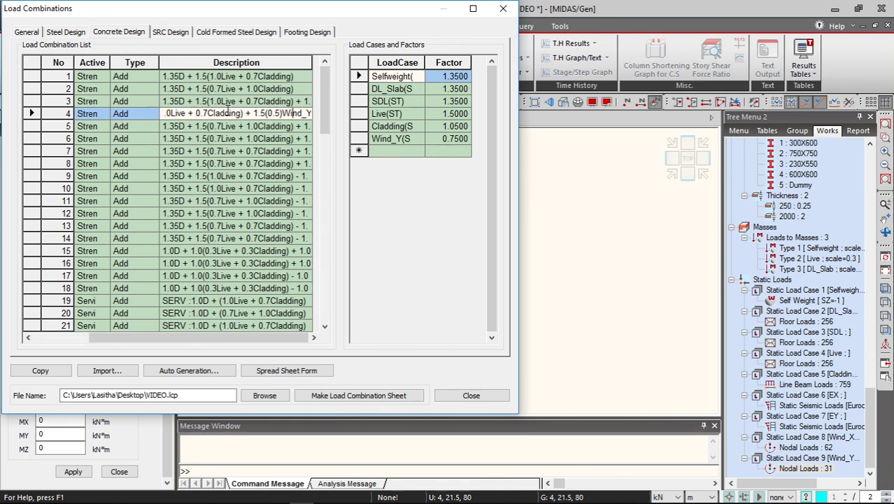
key("Right")
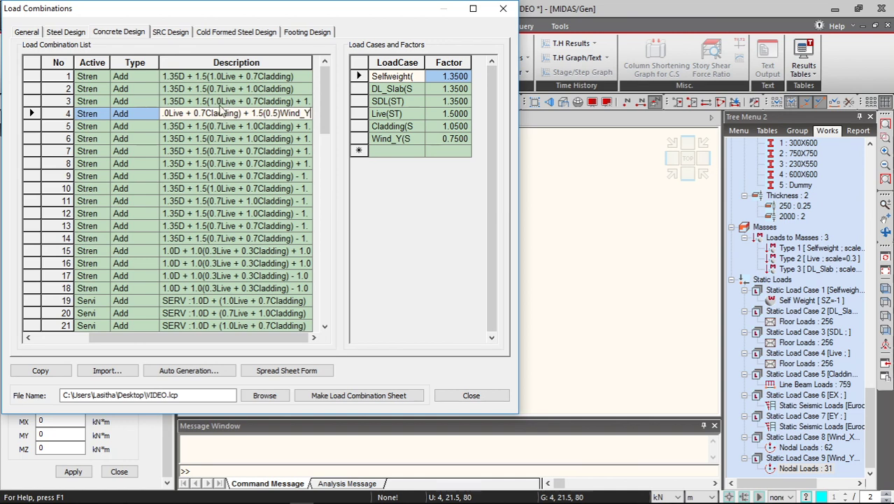
key("Return")
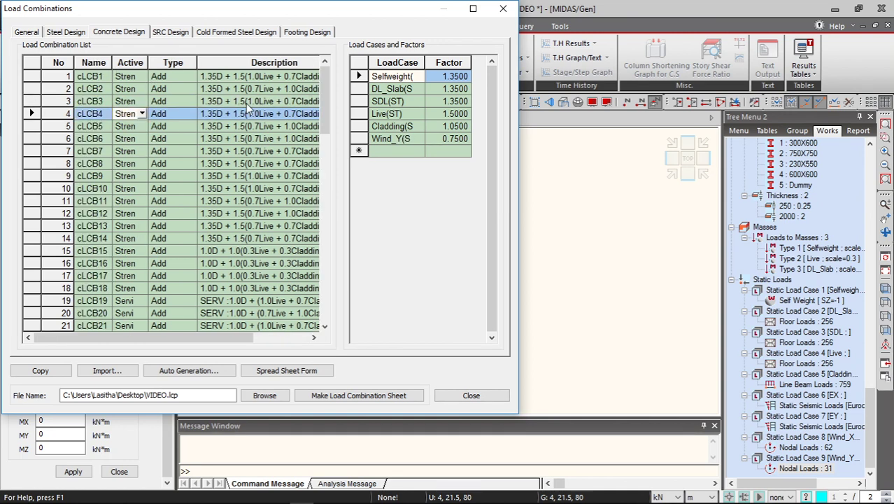
left_click(256, 101)
left_click(257, 101)
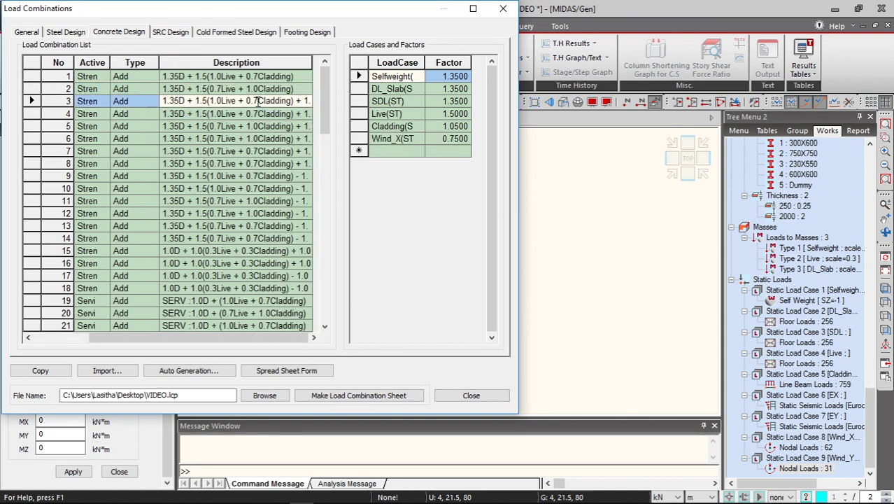
key("End")
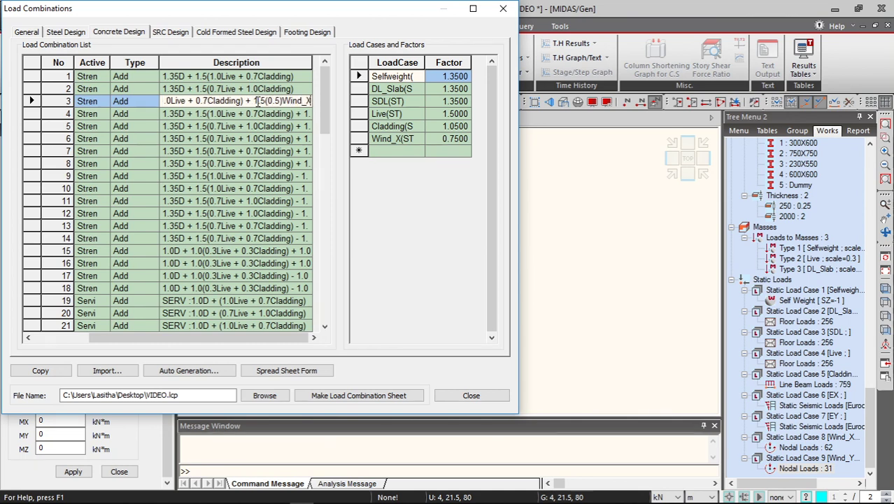
left_click(266, 138)
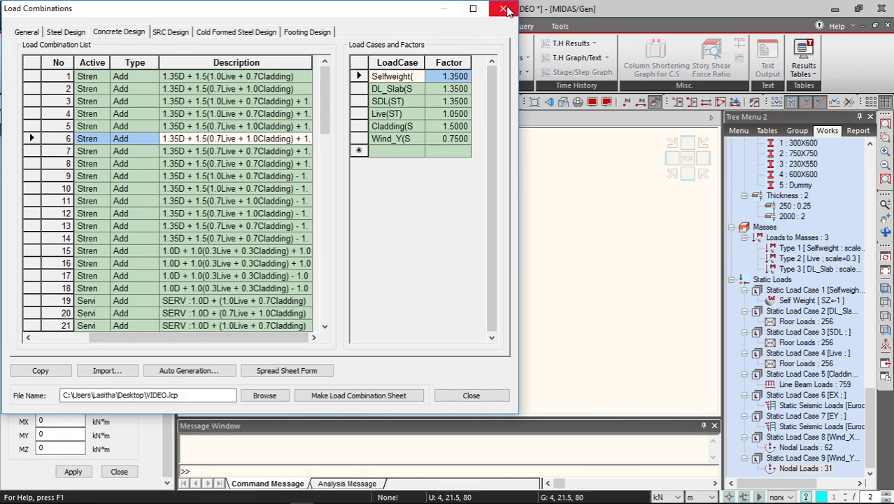
Close the Load Combinations dialog and minimize MIDAS Gen to the desktop.
left_click(406, 152)
left_click(418, 150)
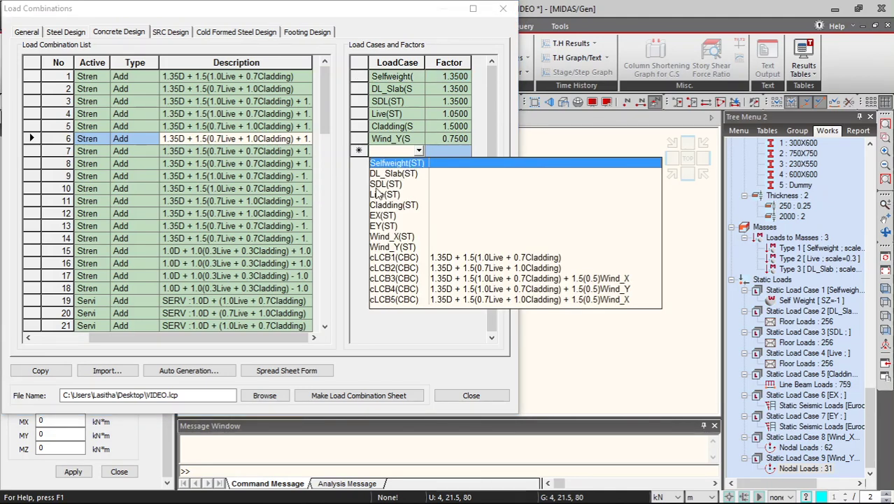
left_click(419, 150)
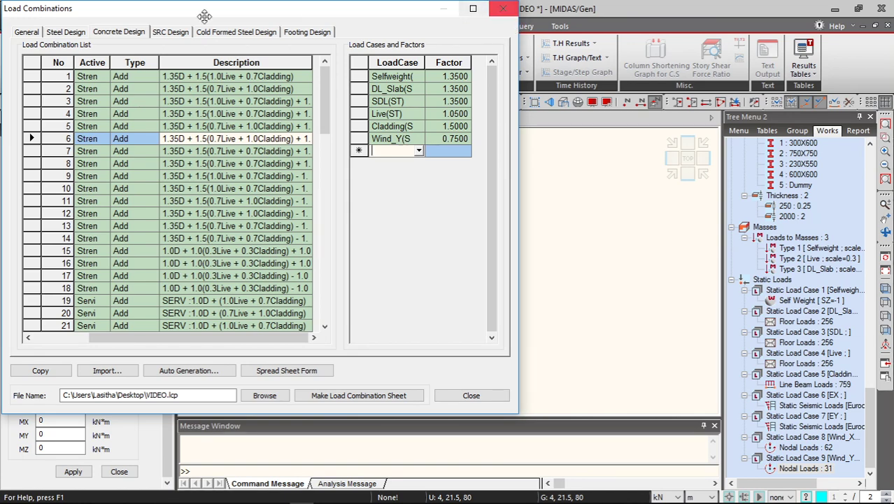
left_click(501, 10)
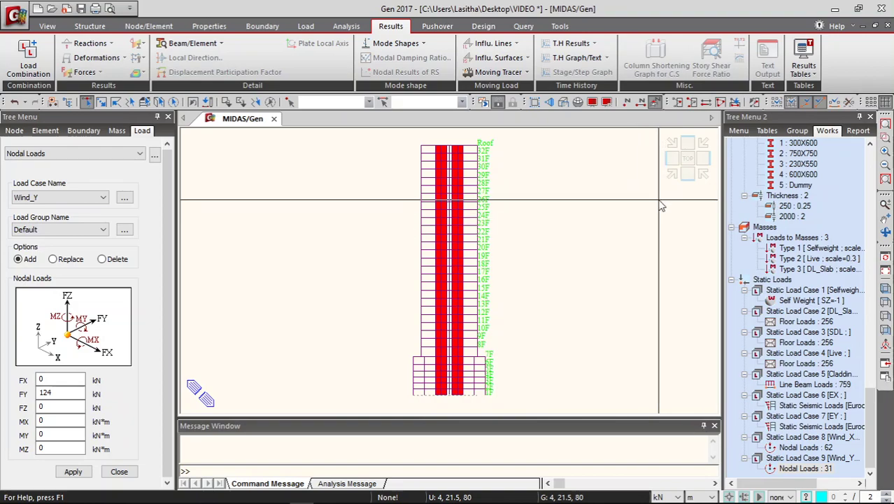
left_click(834, 9)
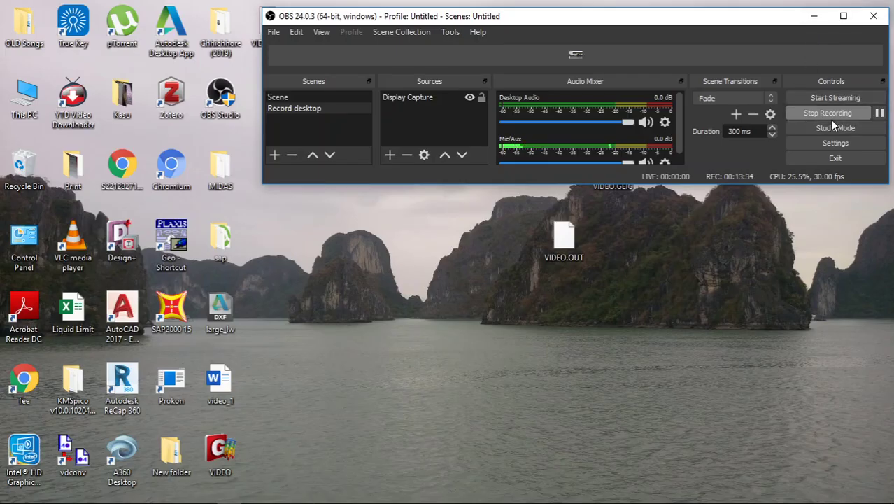